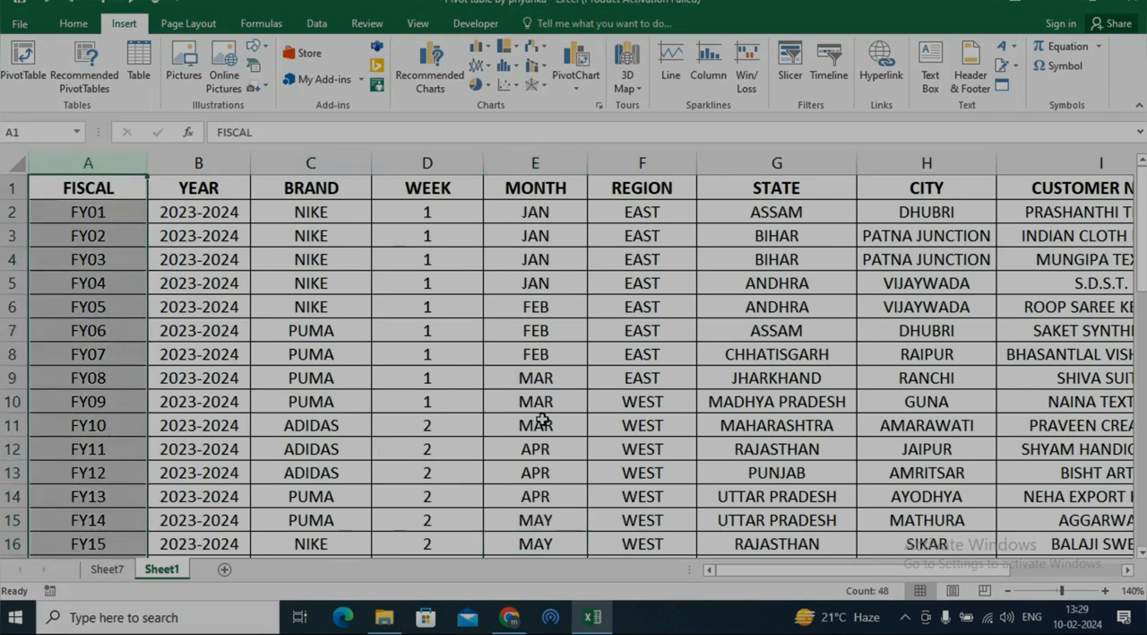
Delete the FISCAL column and rename the YEAR header in cell A1 to Date.
{"action": "key", "text": "ctrl+minus"}
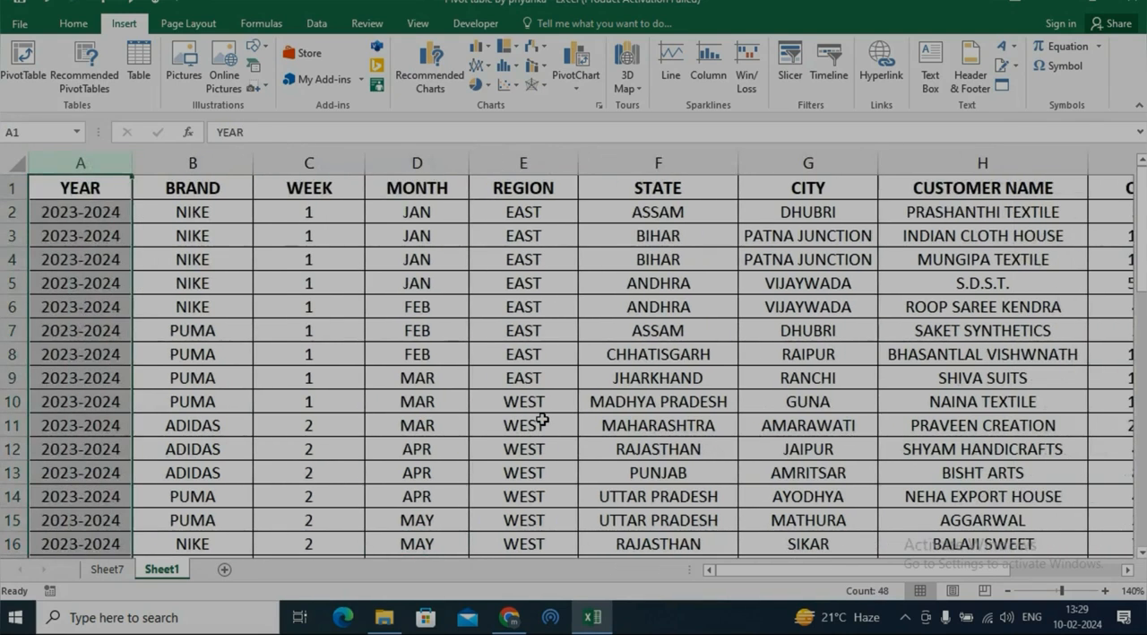
{"action": "key", "text": "ctrl+Home"}
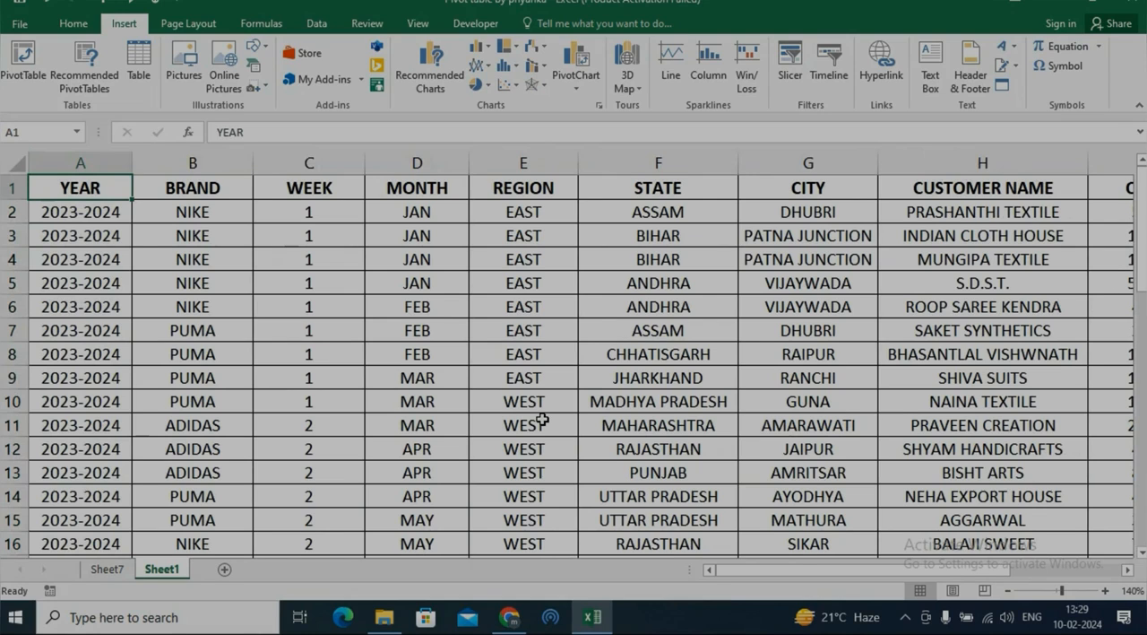
{"action": "type", "text": "Date"}
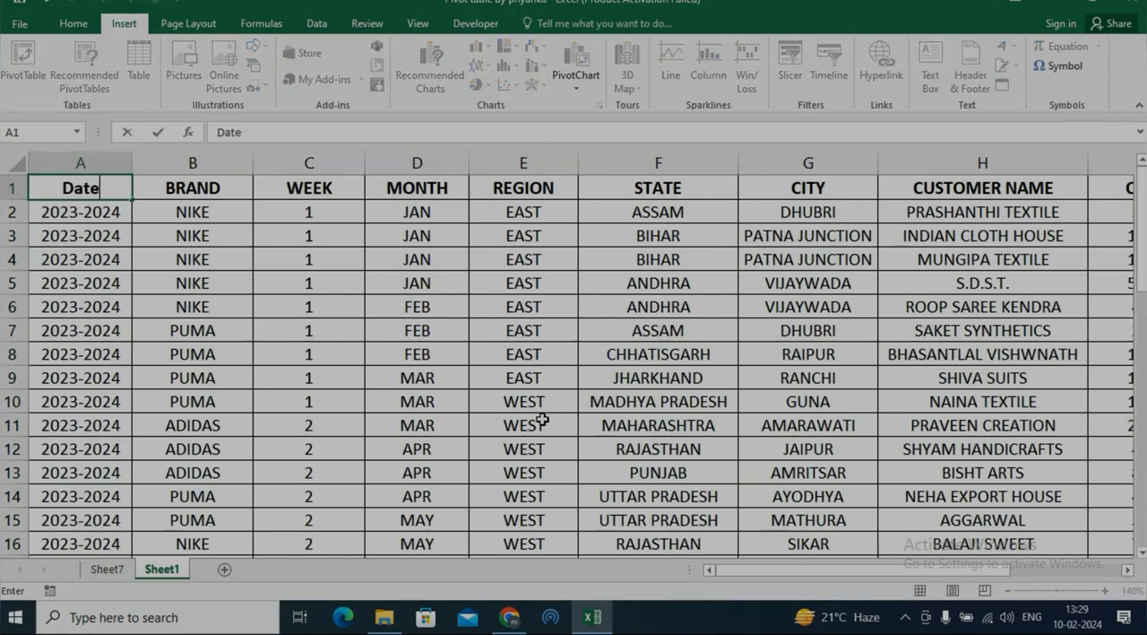
{"action": "key", "text": "Return"}
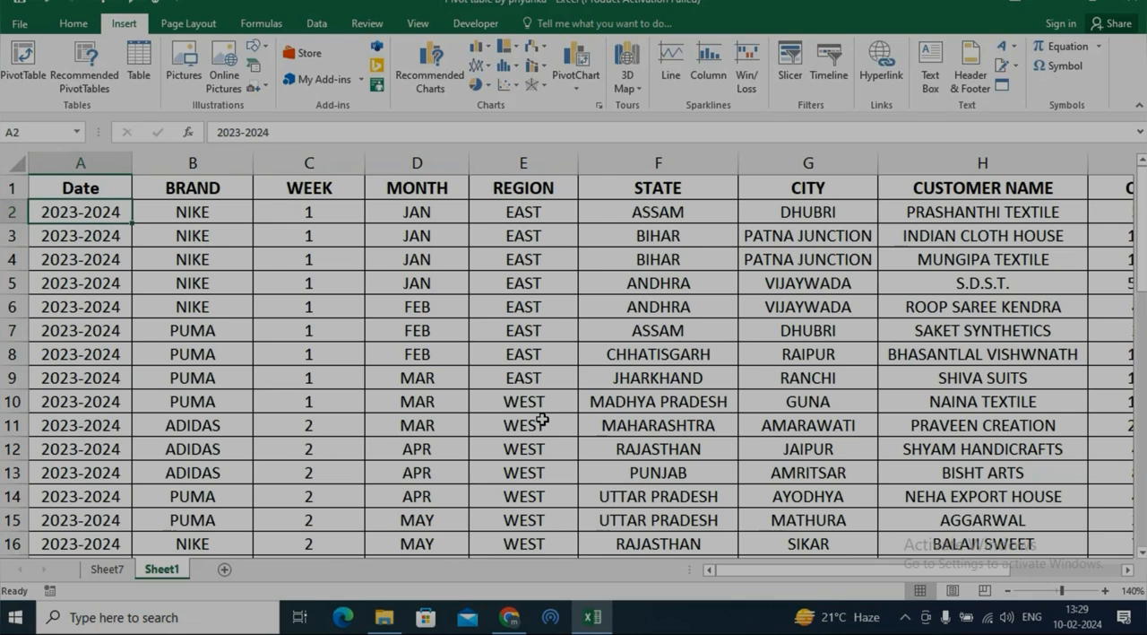
Enter 10-02-2024 in cell A2 and fill the dates down the rest of the Date column.
{"action": "type", "text": "10-02"}
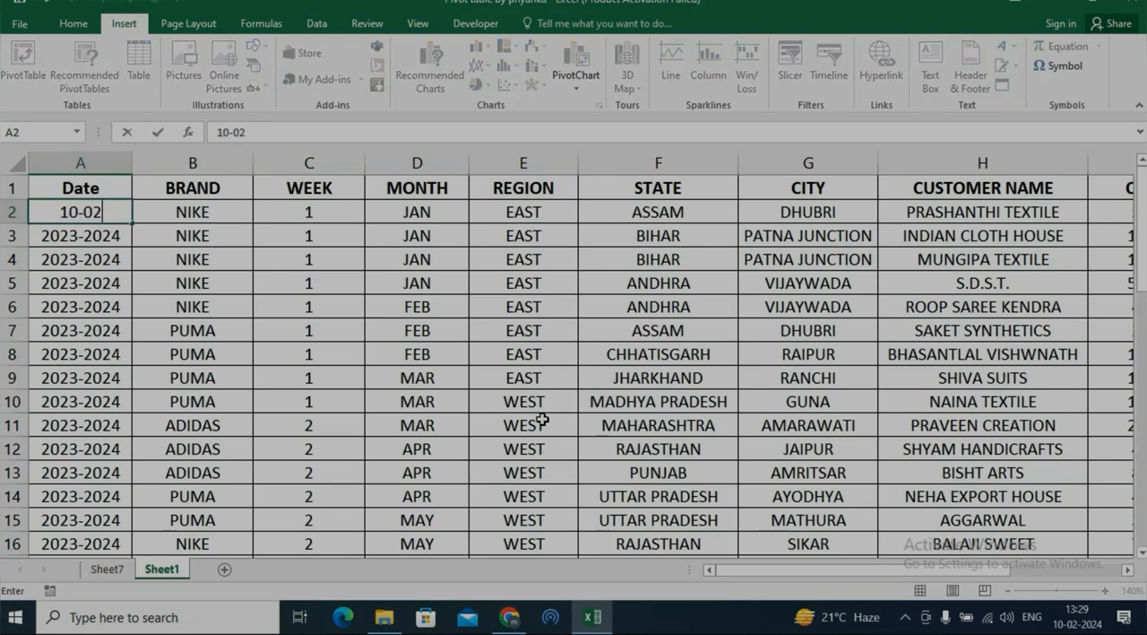
{"action": "type", "text": "-2024"}
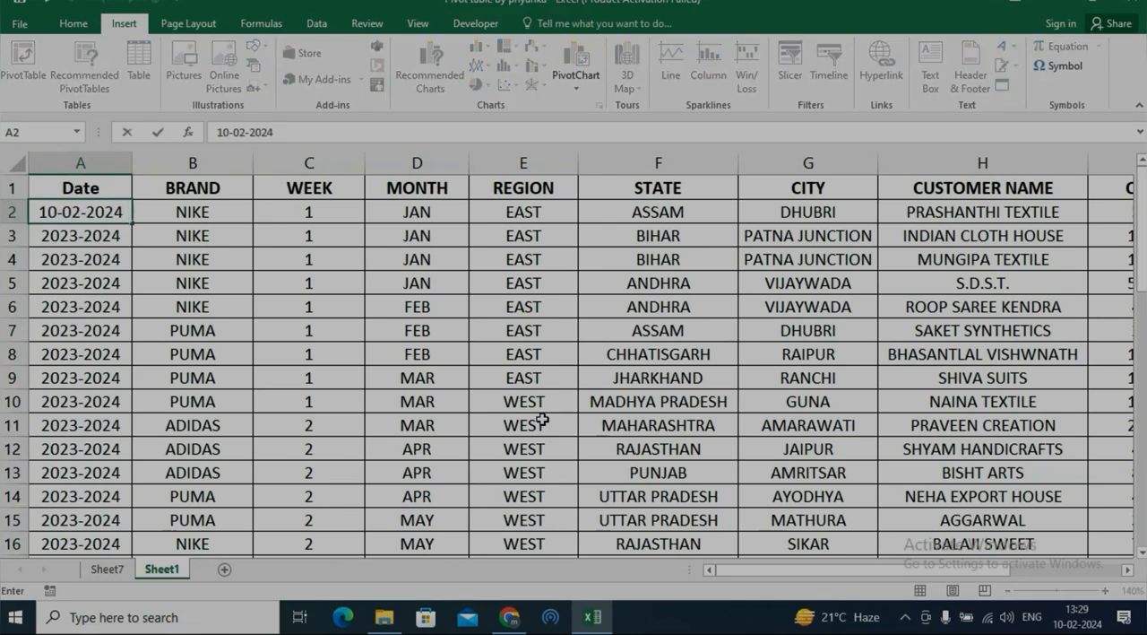
{"action": "key", "text": "Return"}
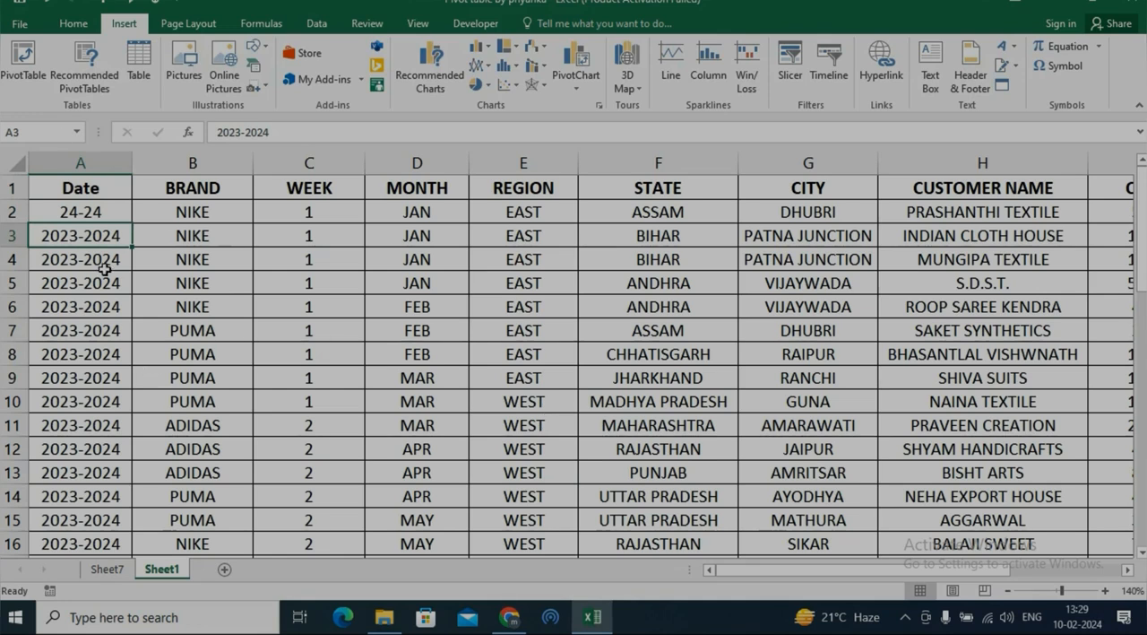
{"action": "left_click", "coordinate": [102, 215]}
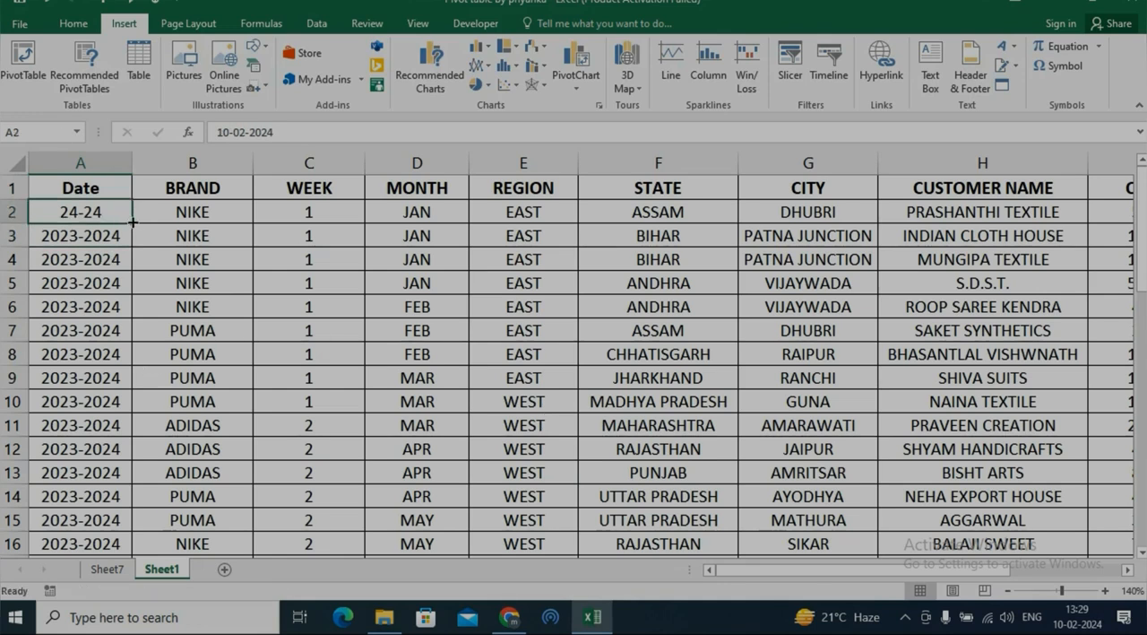
{"action": "double_click", "coordinate": [132, 222]}
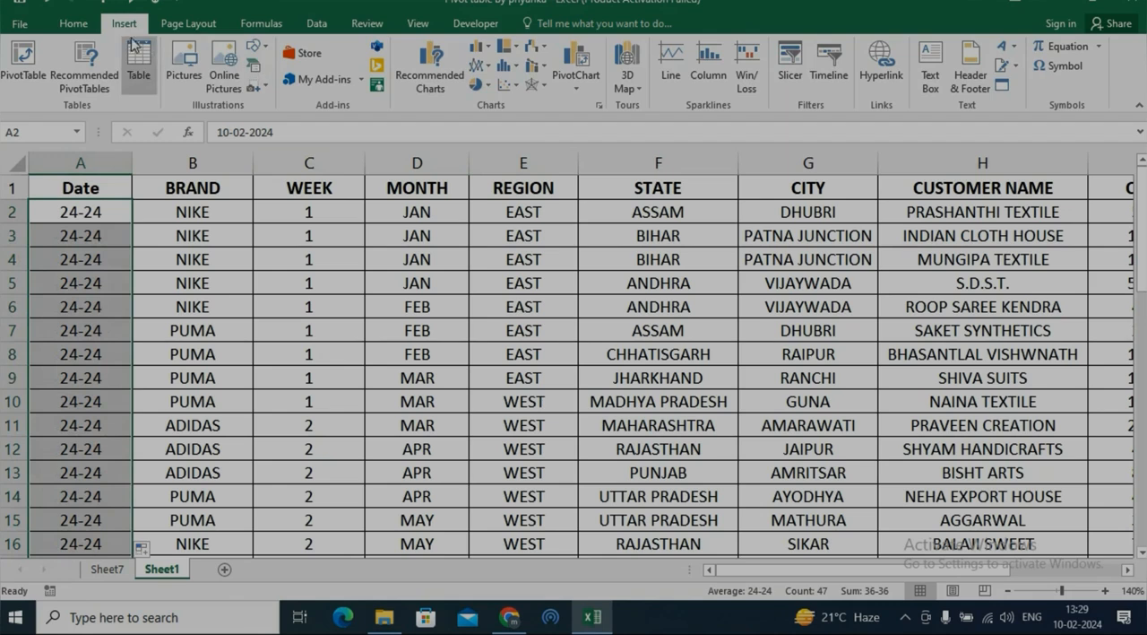
Format the filled cells in the Date column with the short date format.
{"action": "left_click", "coordinate": [75, 23]}
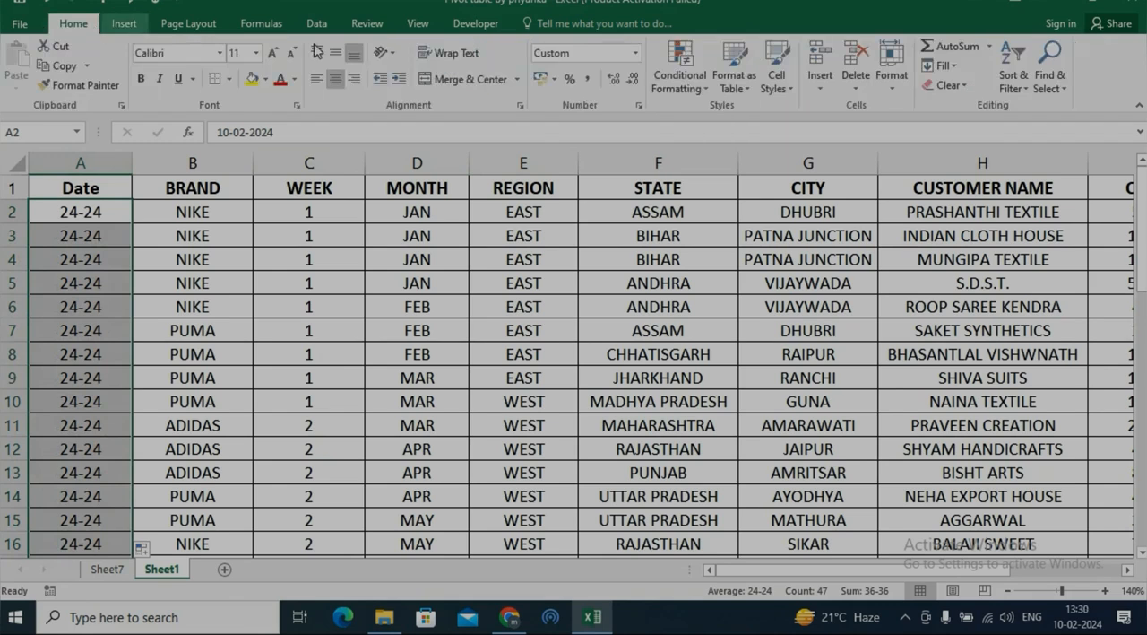
{"action": "left_click", "coordinate": [634, 52]}
{"action": "left_click", "coordinate": [636, 235]}
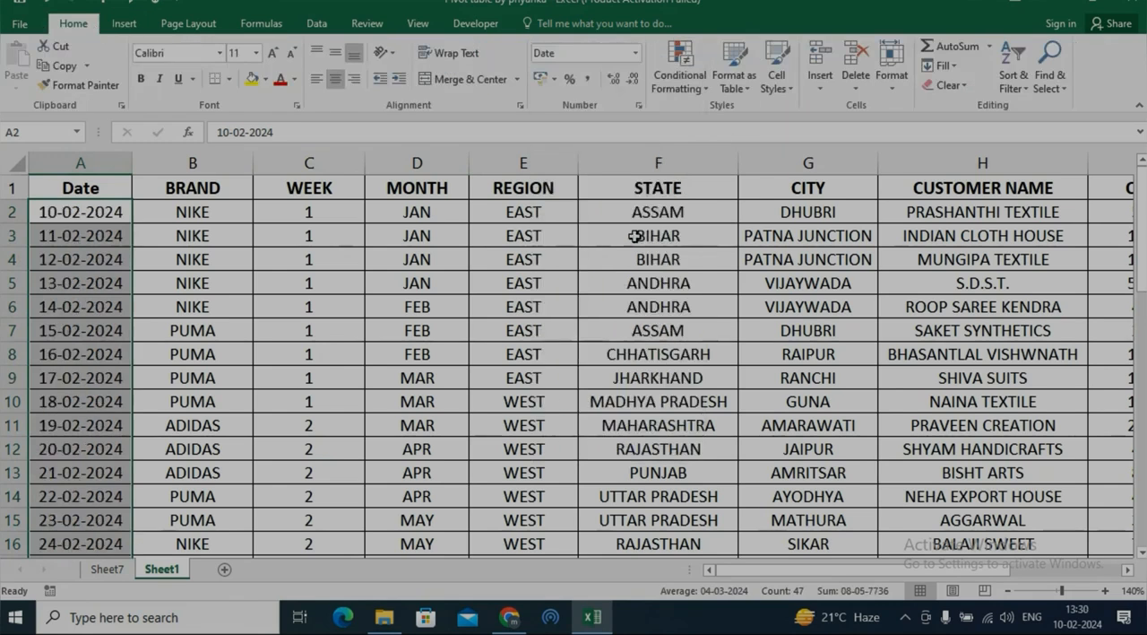
Create a PivotTable on a new worksheet from the entire data range of Sheet1, A1:J48.
{"action": "left_click", "coordinate": [339, 279]}
{"action": "left_click", "coordinate": [340, 392]}
{"action": "key", "text": "ctrl+a"}
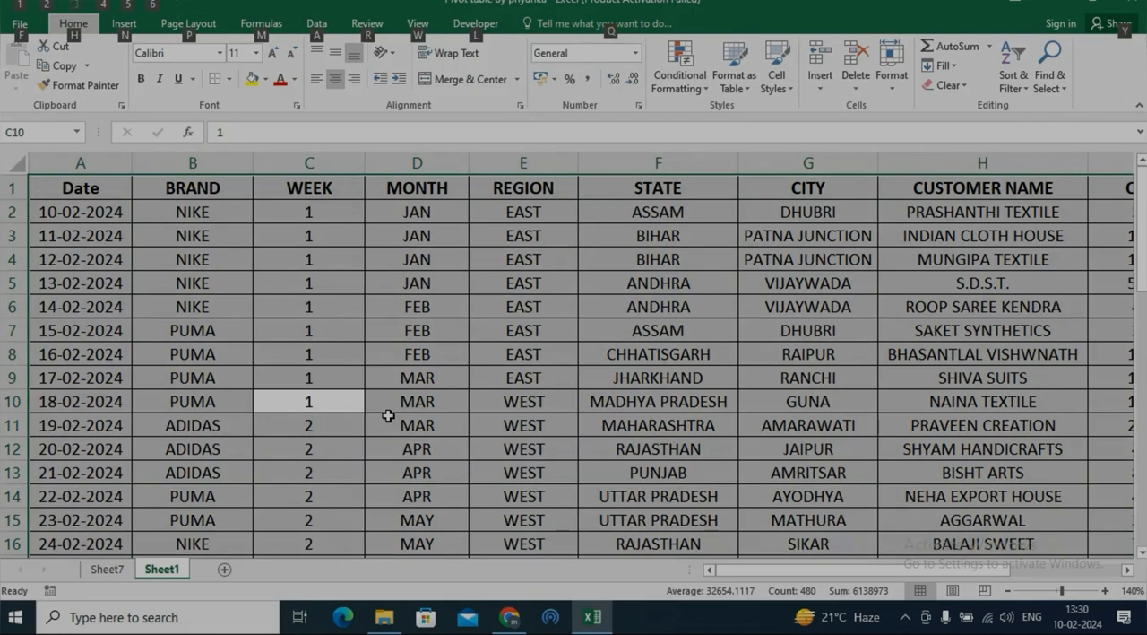
{"action": "key", "text": "alt+n"}
{"action": "key", "text": "v"}
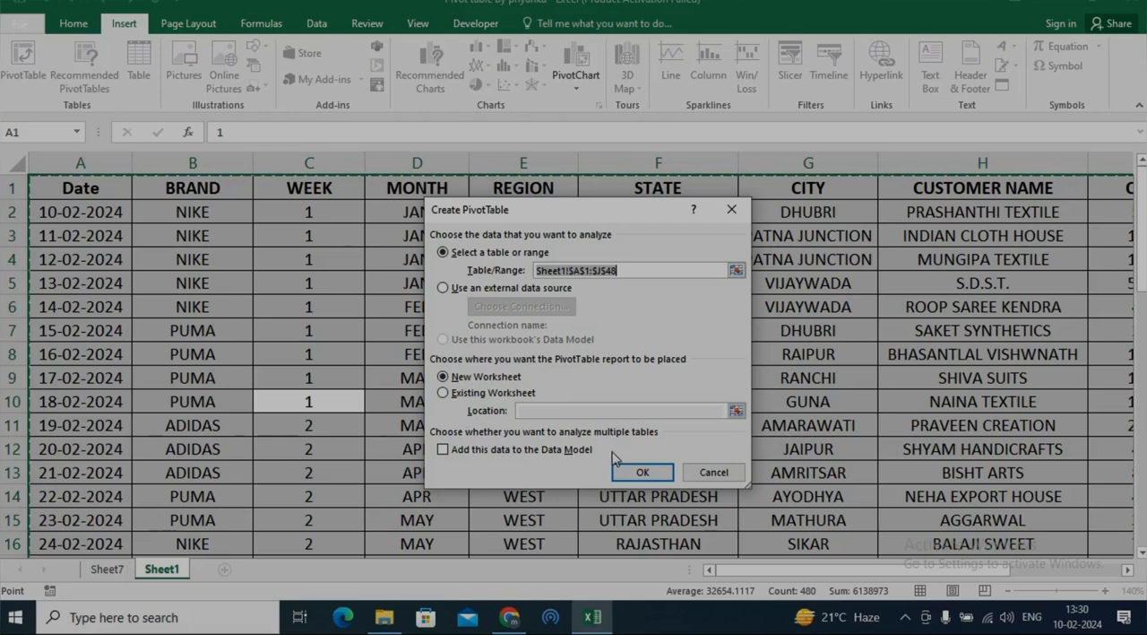
{"action": "left_click", "coordinate": [631, 472]}
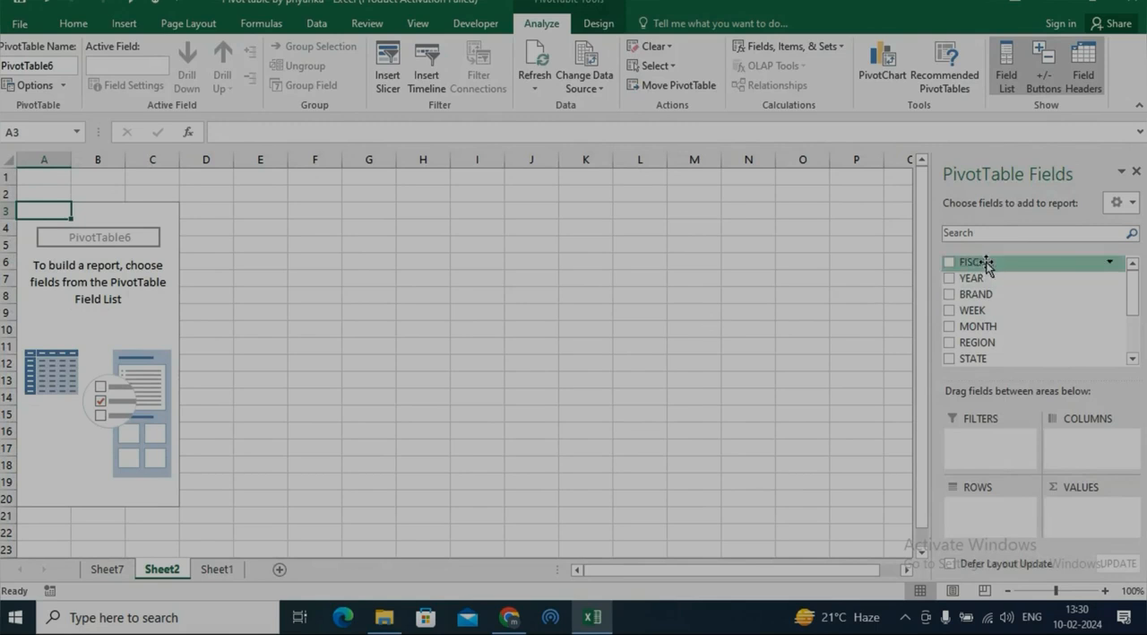
Compare the source data on Sheet1 with the new pivot table's fields on Sheet2 and refresh all data sources.
{"action": "left_click", "coordinate": [114, 570]}
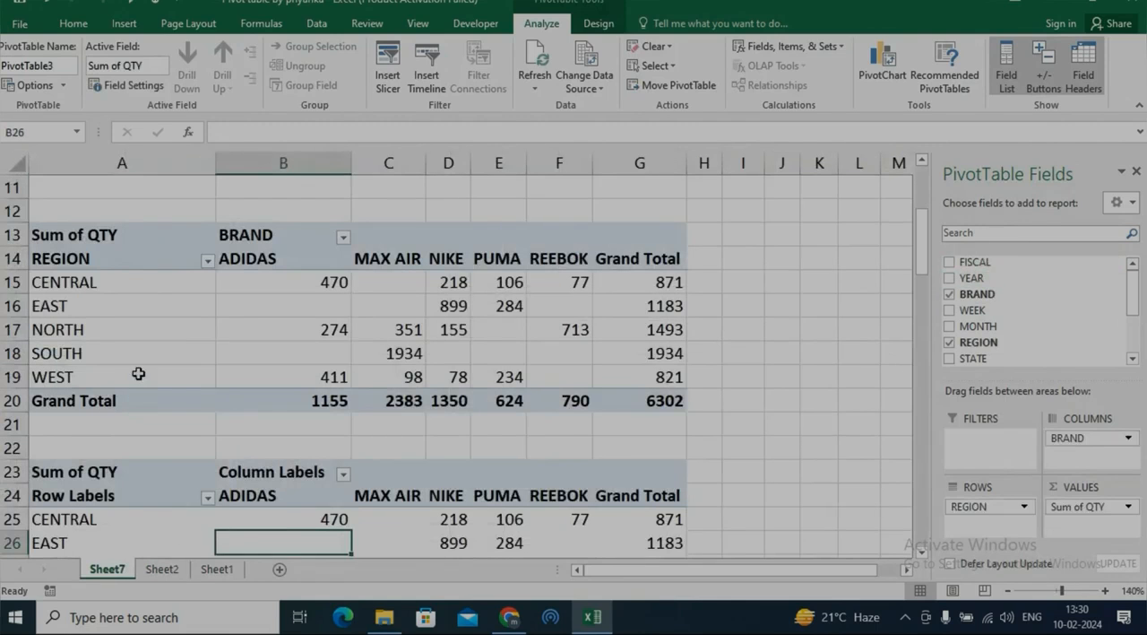
{"action": "left_click", "coordinate": [216, 569]}
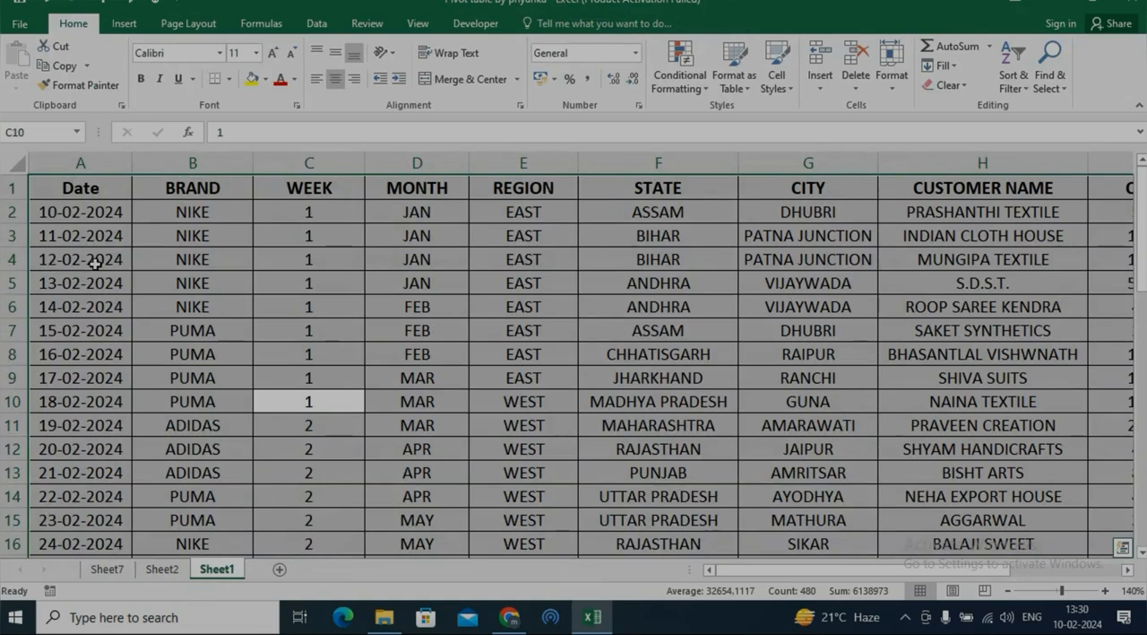
{"action": "left_click", "coordinate": [158, 573]}
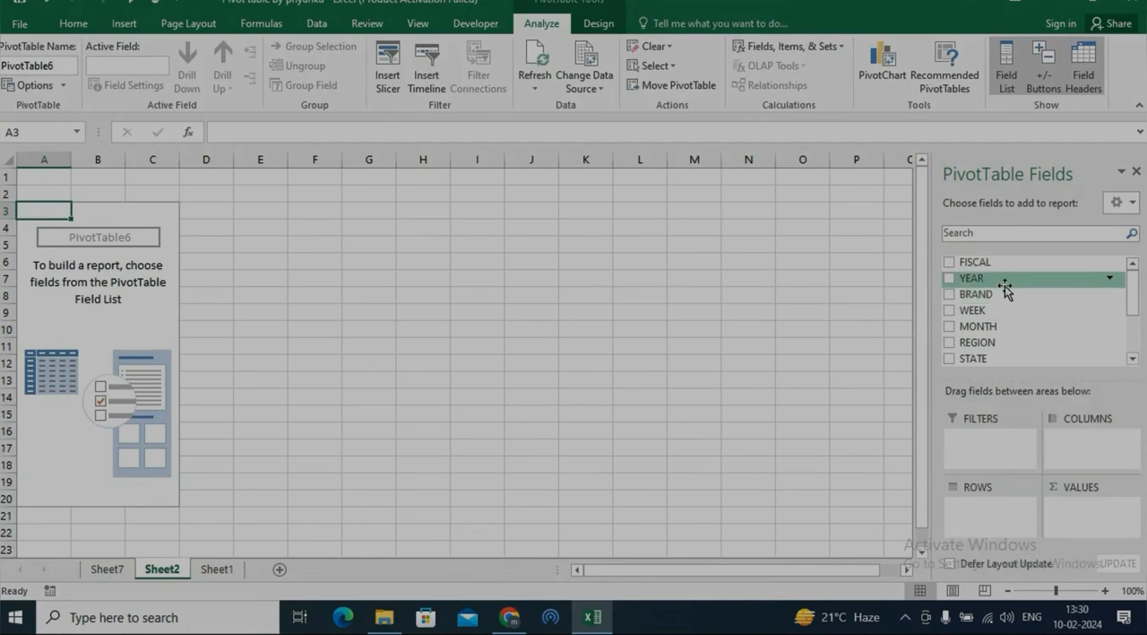
{"action": "left_click", "coordinate": [538, 82]}
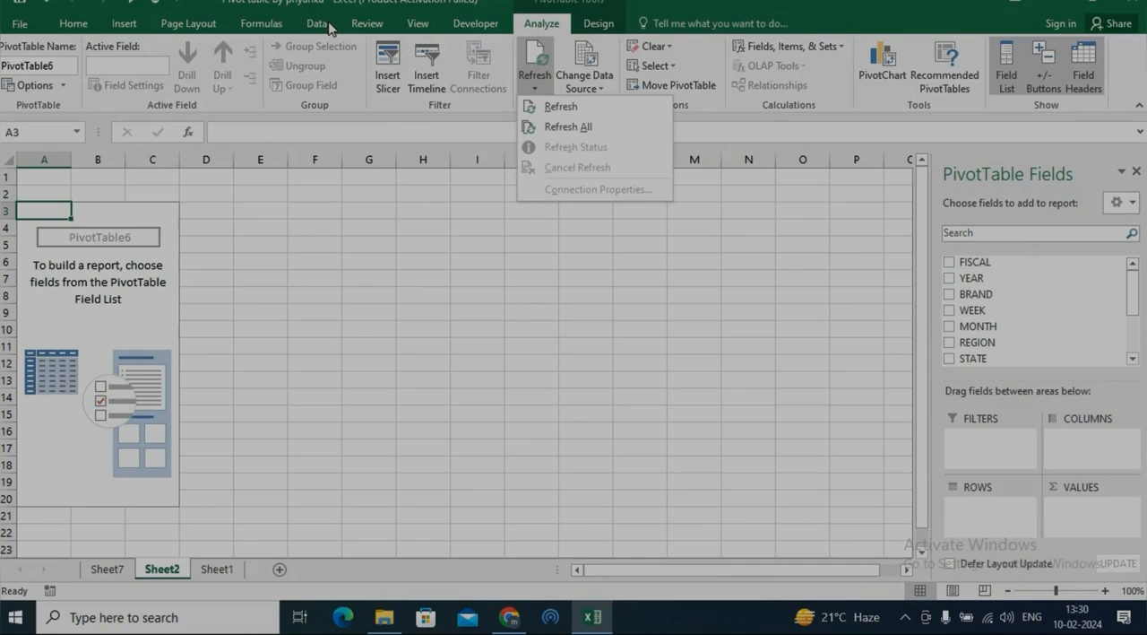
{"action": "left_click", "coordinate": [594, 127]}
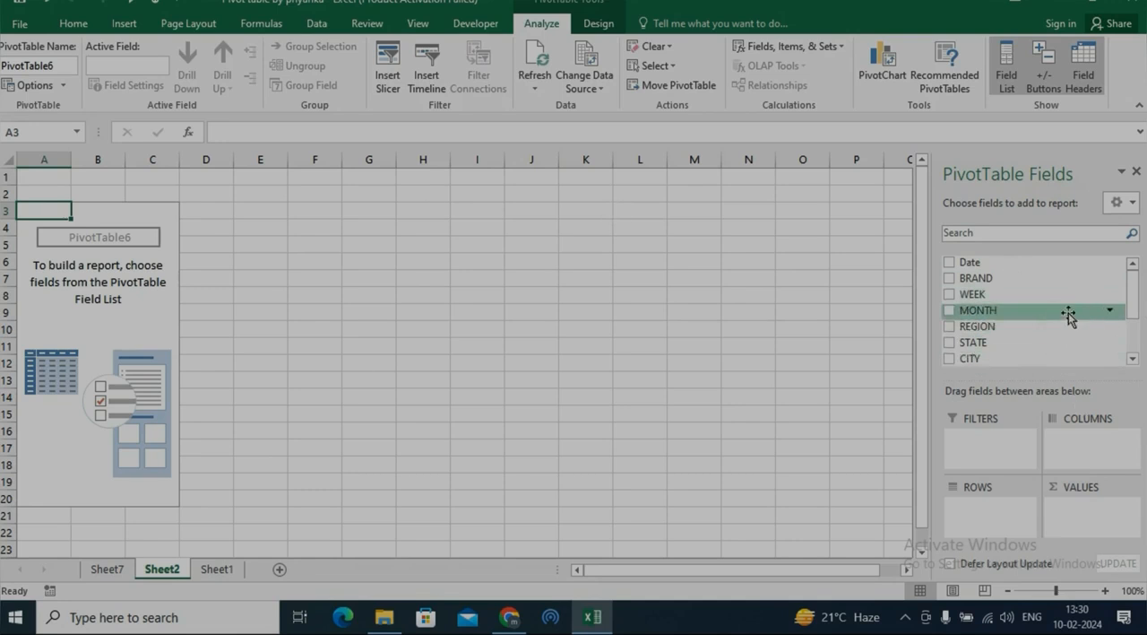
Place the BRAND field in the pivot table's rows and the REGION field in its columns.
{"action": "left_click_drag", "start_coordinate": [1134, 300], "coordinate": [1135, 317]}
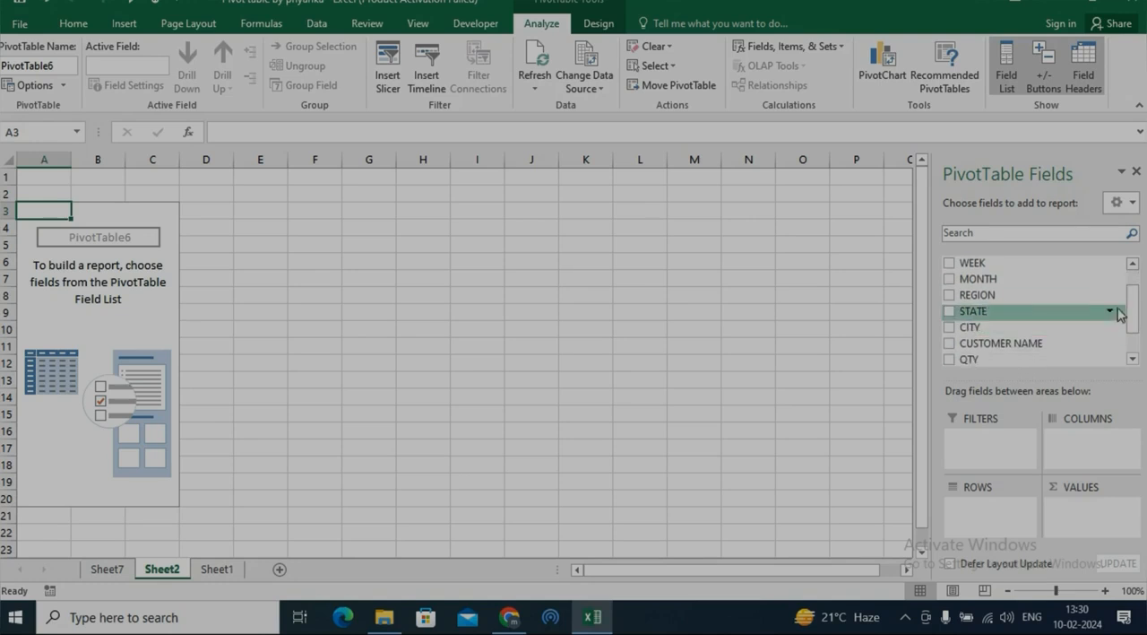
{"action": "scroll", "coordinate": [1135, 316], "scroll_direction": "up", "scroll_amount": 1}
{"action": "left_click_drag", "start_coordinate": [1037, 280], "coordinate": [976, 515]}
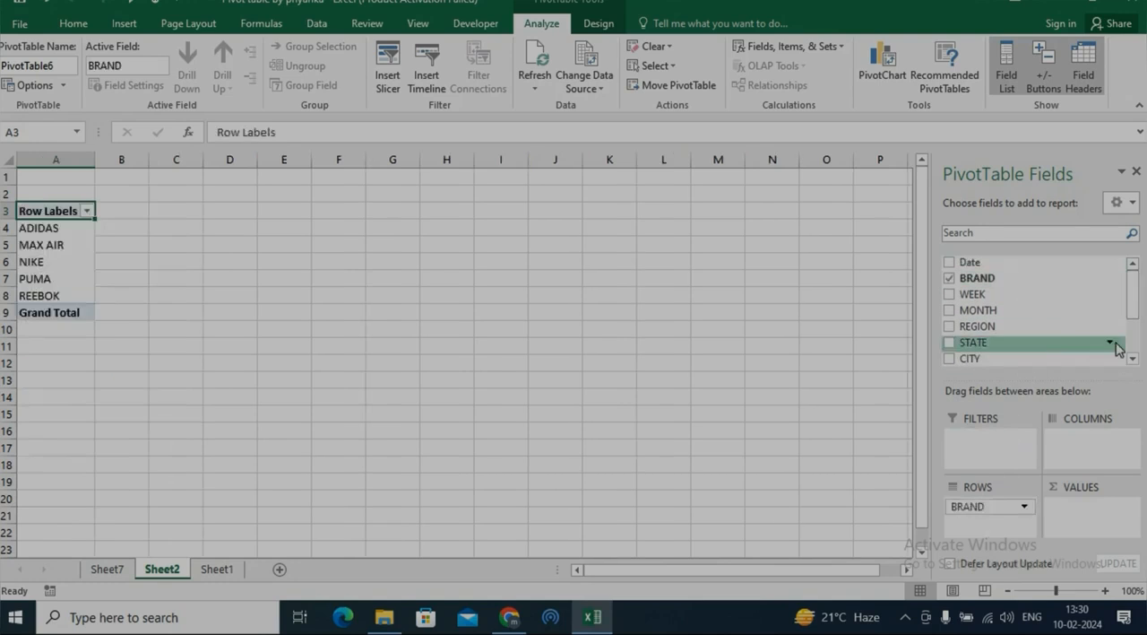
{"action": "left_click_drag", "start_coordinate": [1022, 333], "coordinate": [1075, 442]}
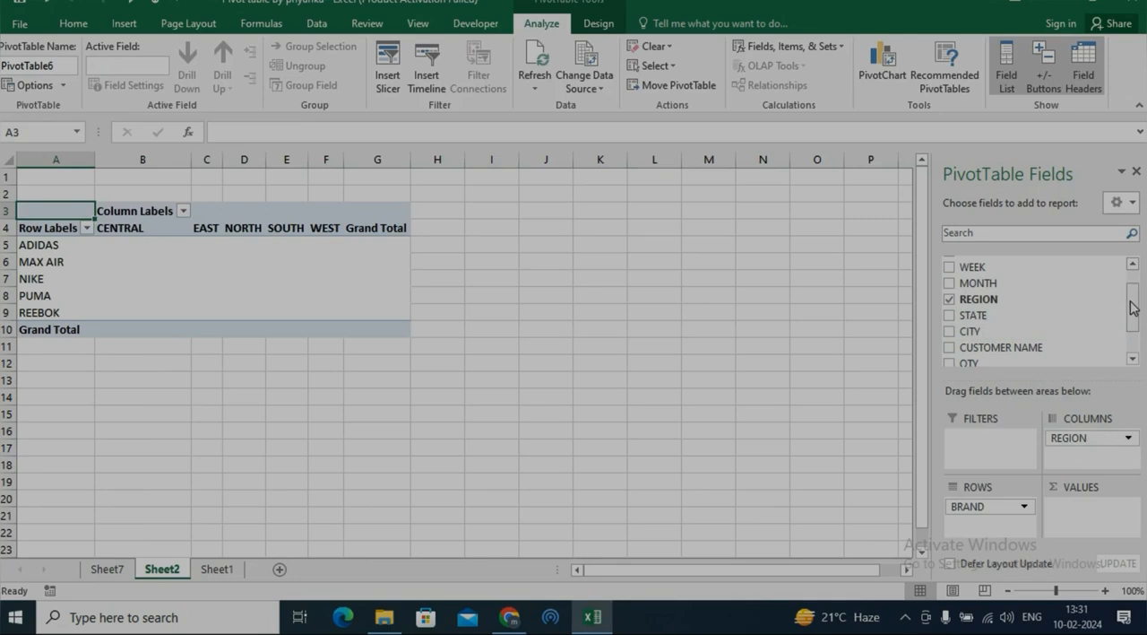
Replace REGION with MONTH in the pivot table's columns and add the sum of QTY as values.
{"action": "left_click_drag", "start_coordinate": [1068, 437], "coordinate": [1068, 504]}
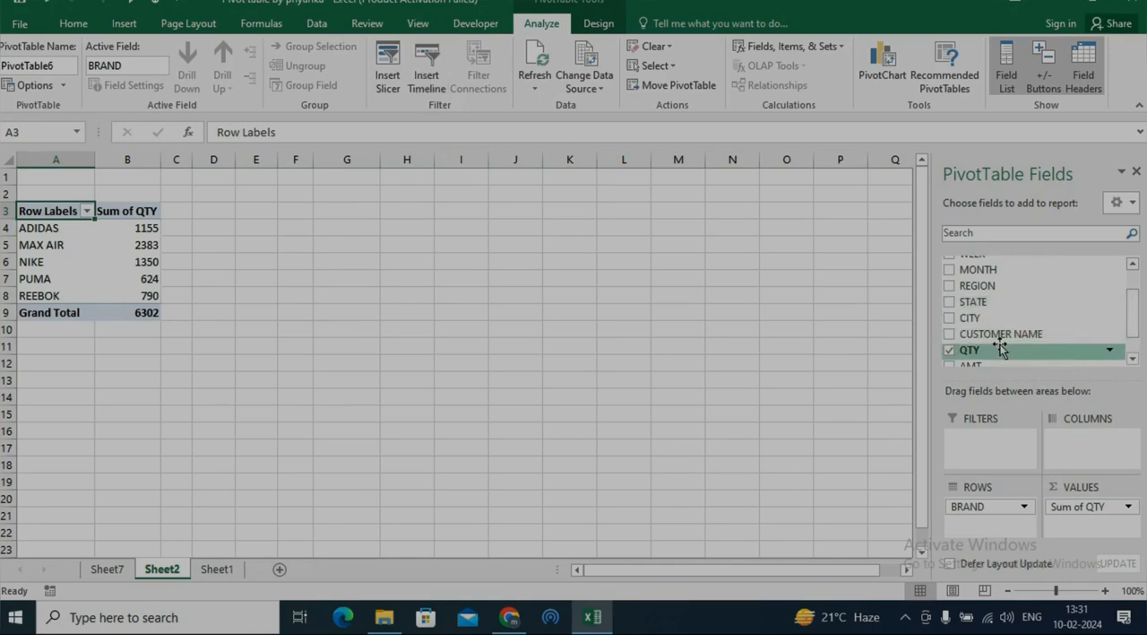
{"action": "left_click_drag", "start_coordinate": [981, 269], "coordinate": [1062, 442]}
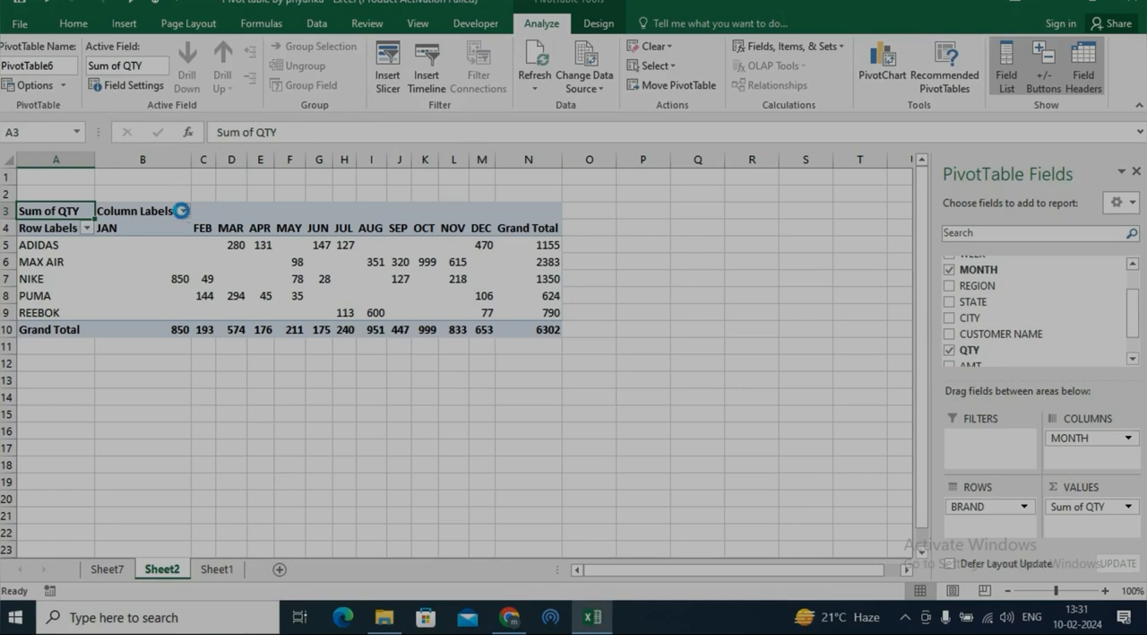
Filter the pivot table's column labels to show only JAN and FEB.
{"action": "left_click", "coordinate": [183, 211]}
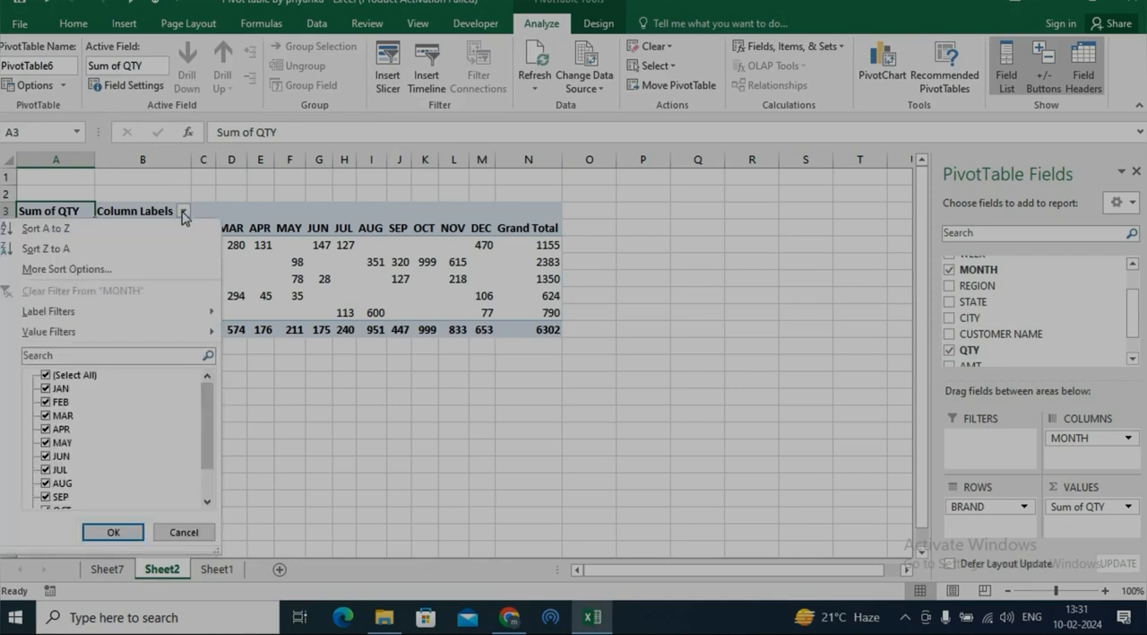
{"action": "left_click", "coordinate": [46, 376]}
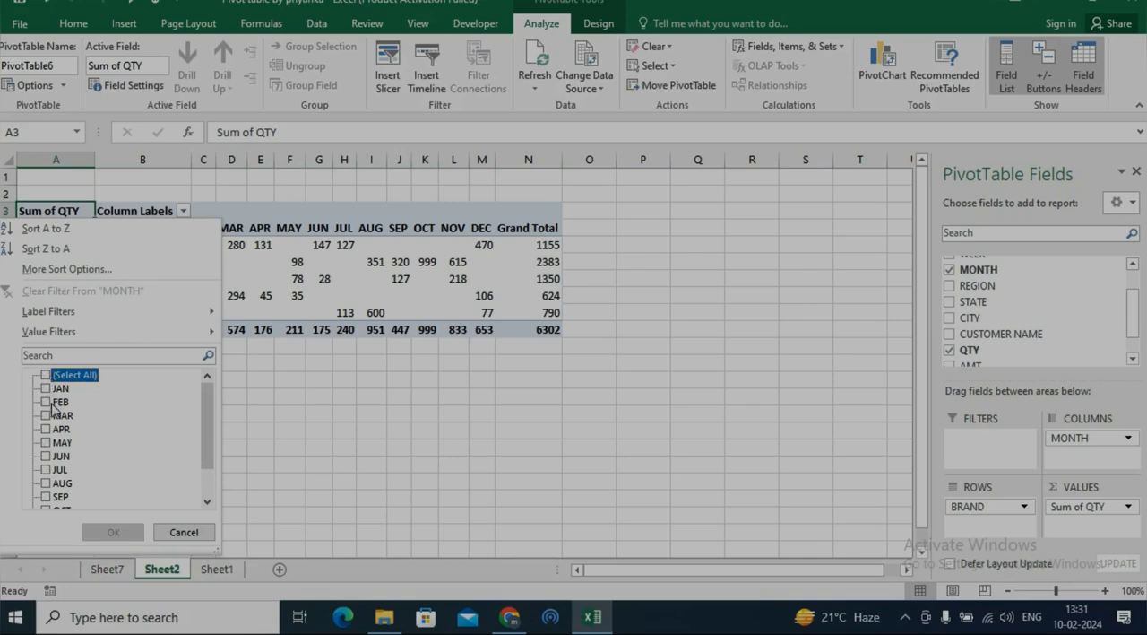
{"action": "left_click", "coordinate": [46, 388]}
{"action": "left_click", "coordinate": [46, 402]}
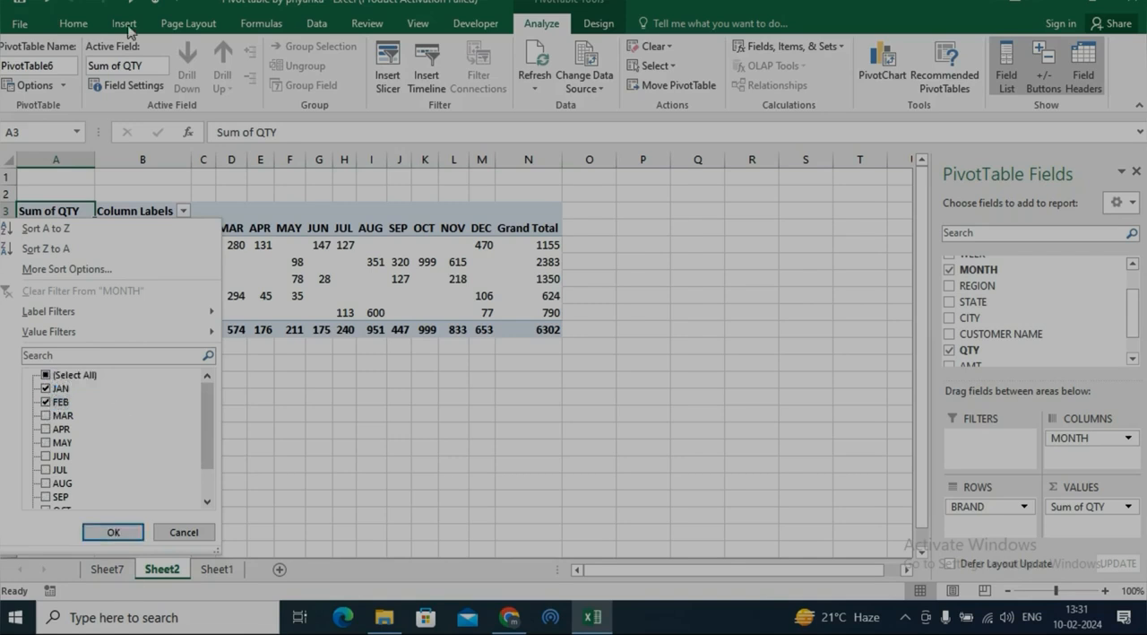
{"action": "left_click", "coordinate": [113, 531]}
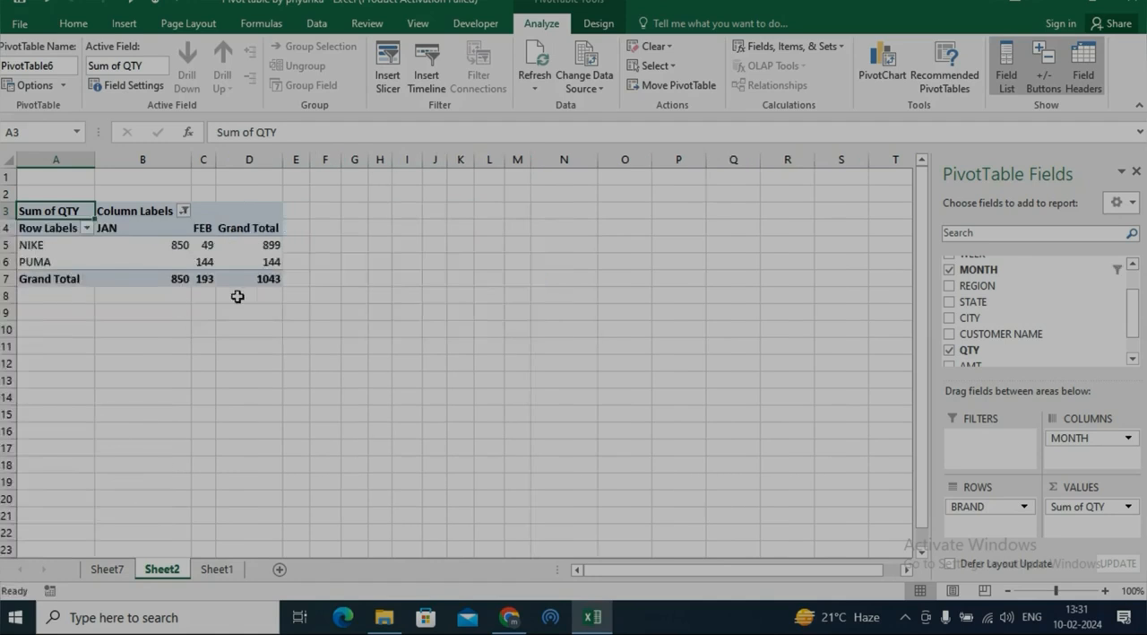
Reselect all months in the column label filter to restore the full pivot table.
{"action": "left_click", "coordinate": [183, 211]}
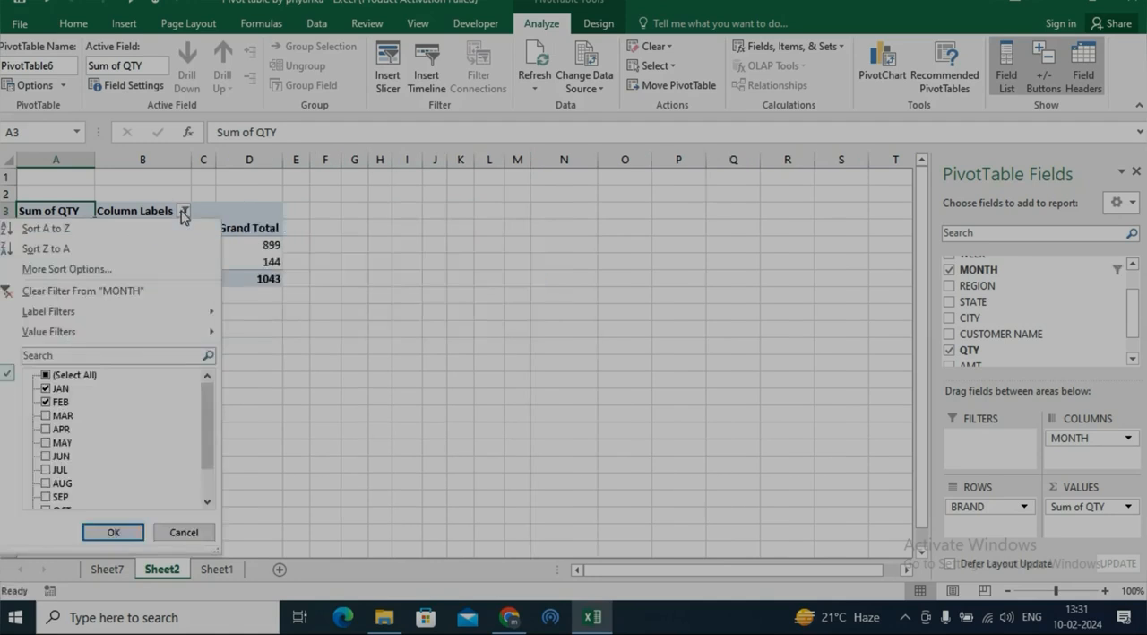
{"action": "left_click", "coordinate": [47, 377]}
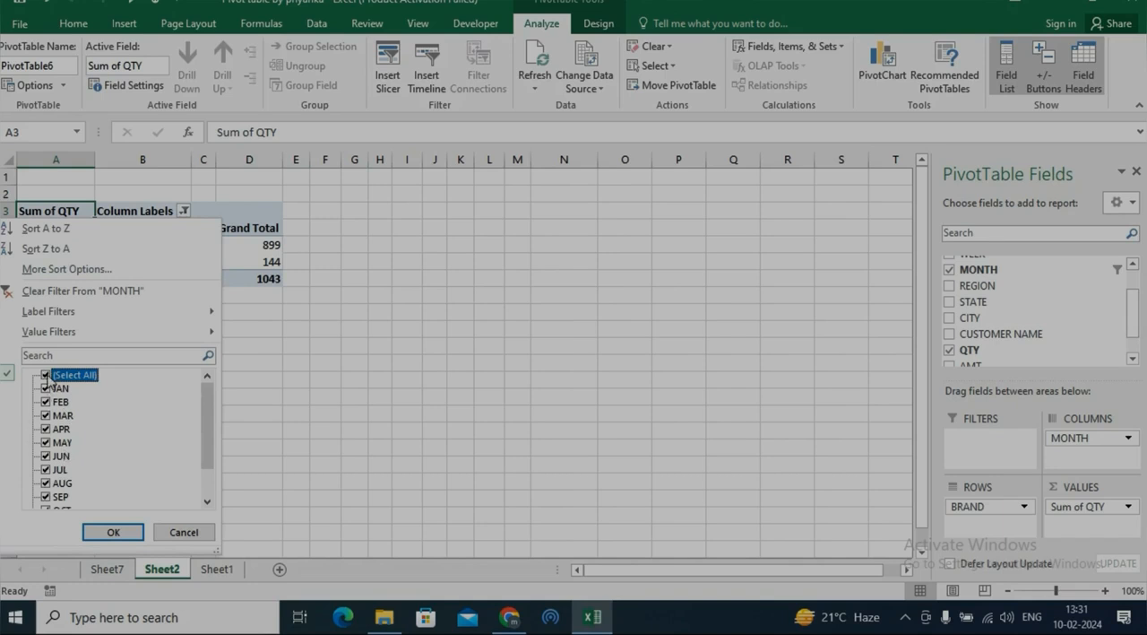
{"action": "left_click", "coordinate": [113, 531]}
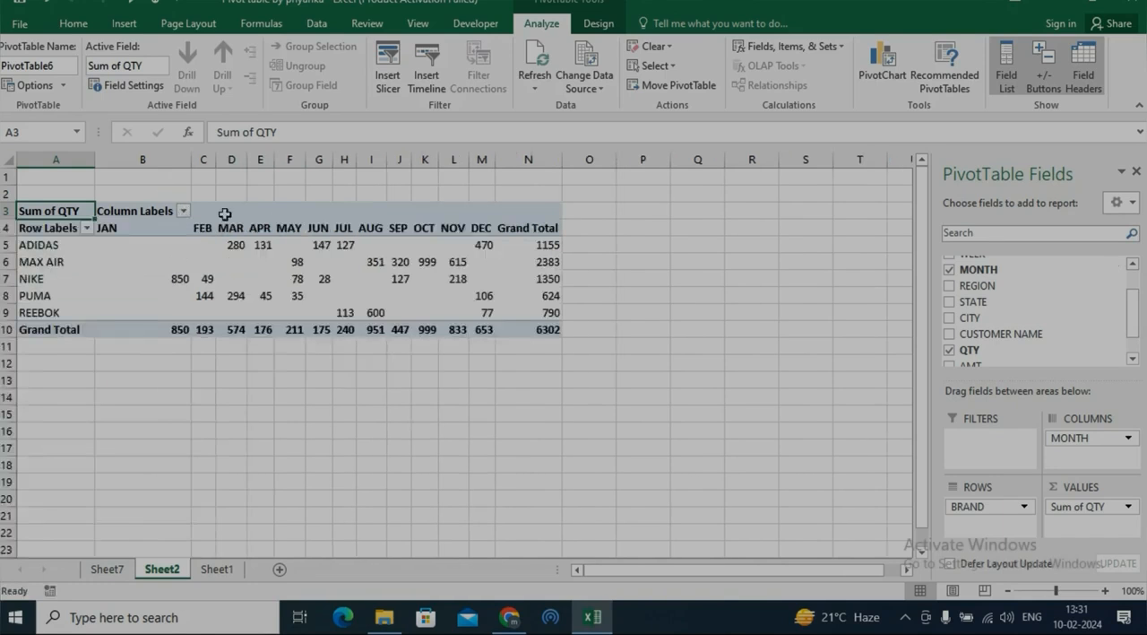
Insert a slicer for the MONTH field and position it in the empty cells beside the pivot table.
{"action": "left_click", "coordinate": [387, 82]}
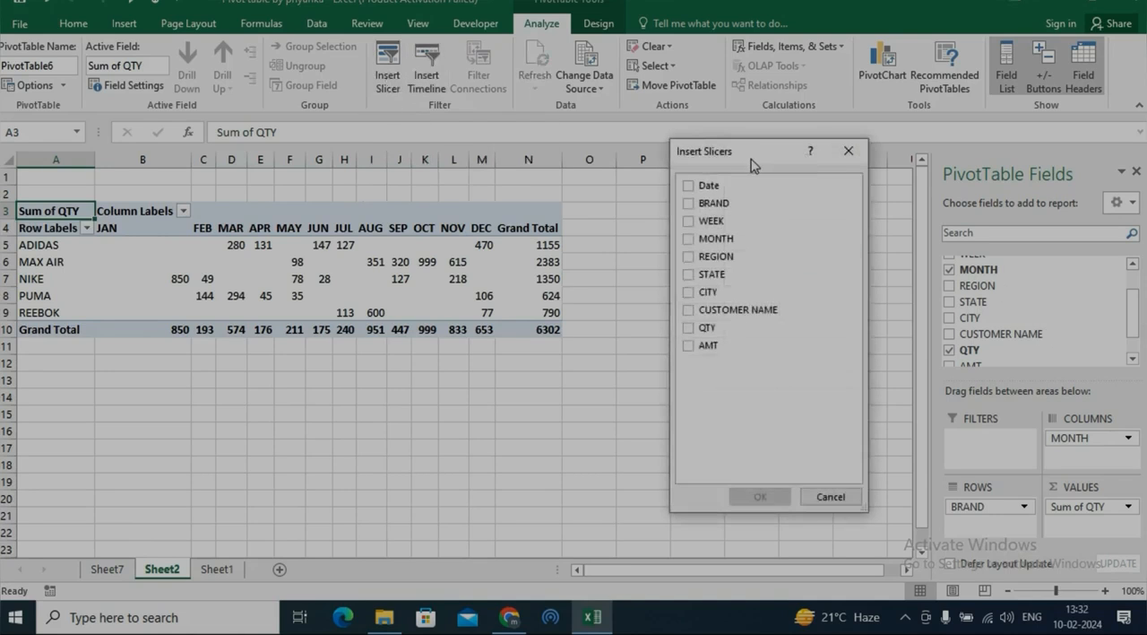
{"action": "left_click_drag", "start_coordinate": [751, 159], "coordinate": [652, 139]}
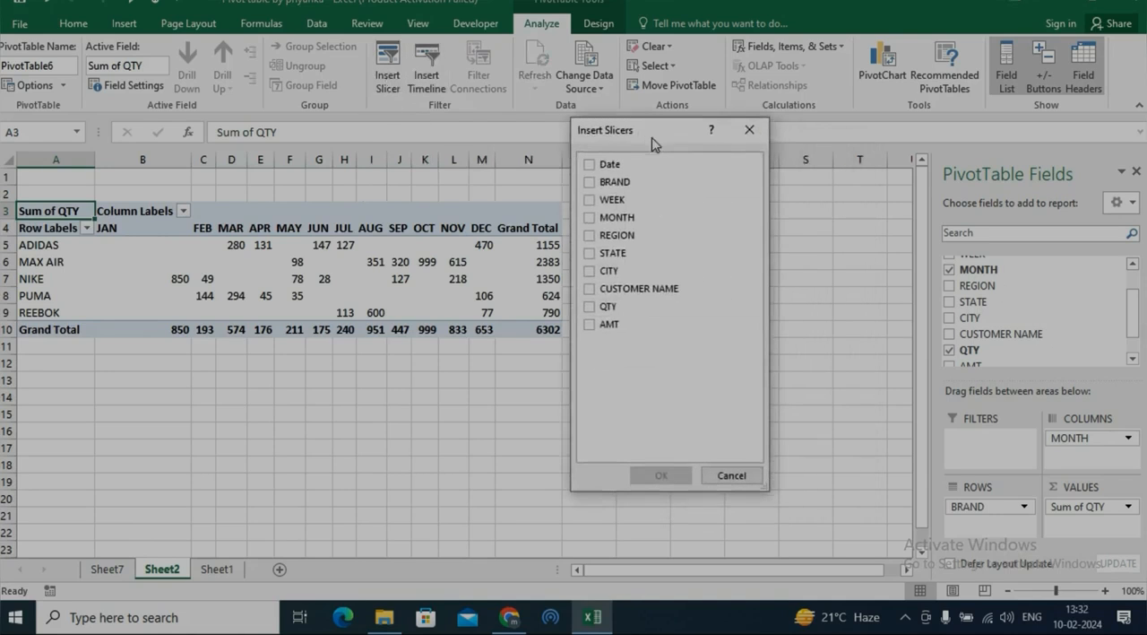
{"action": "left_click", "coordinate": [589, 218]}
{"action": "left_click", "coordinate": [662, 475]}
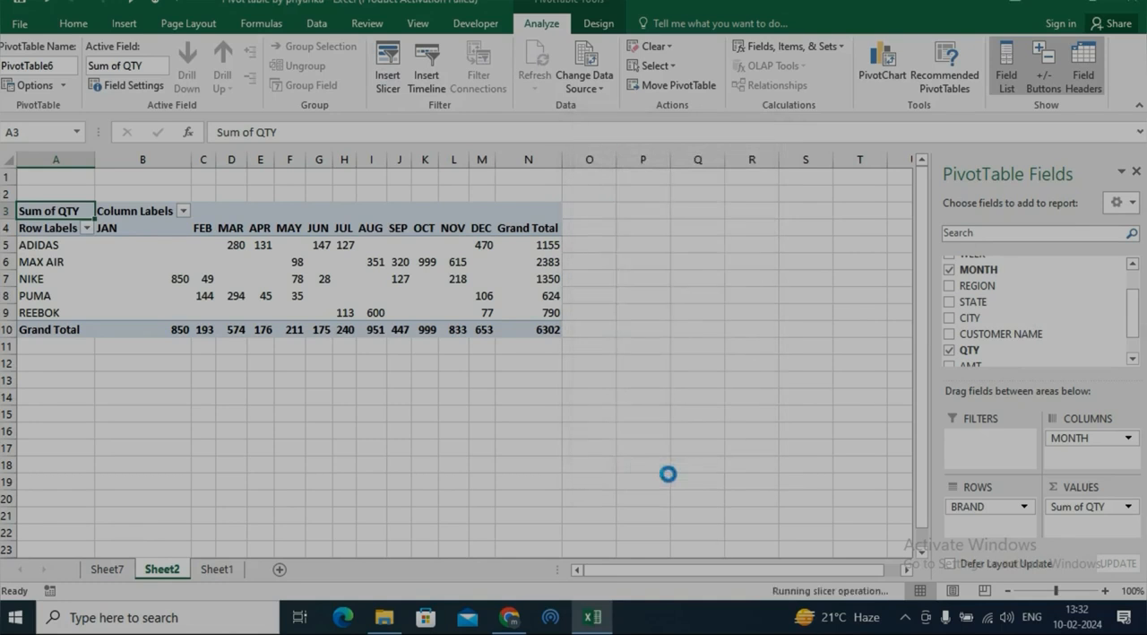
{"action": "left_click_drag", "start_coordinate": [467, 269], "coordinate": [674, 213]}
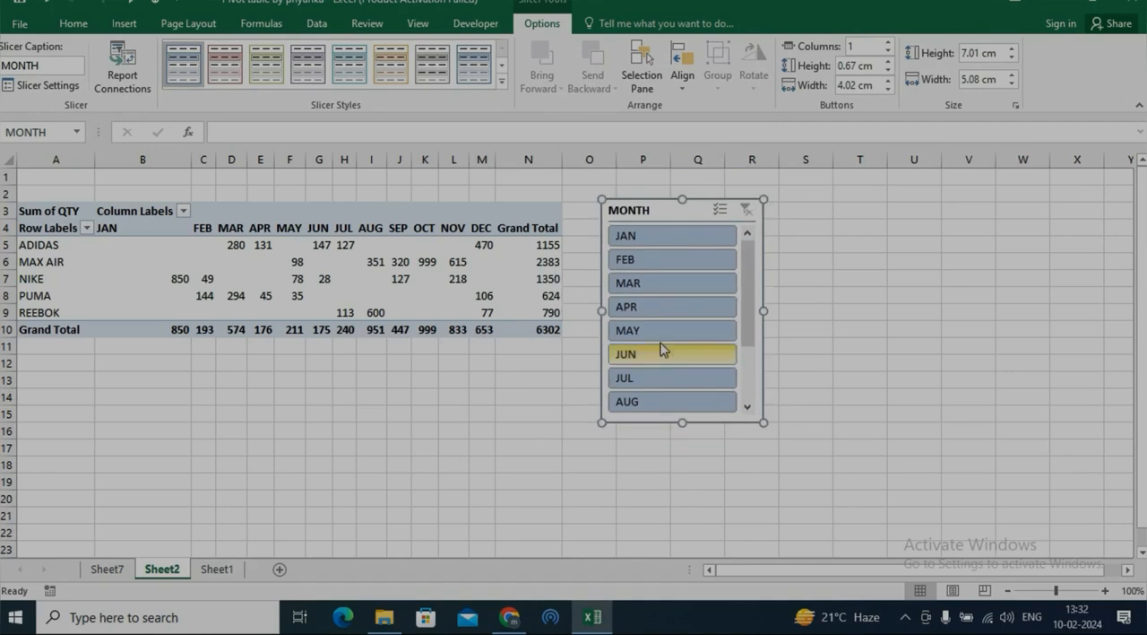
Filter the pivot table with the MONTH slicer by JAN, MAR and MAY, one month at a time.
{"action": "left_click", "coordinate": [638, 235]}
{"action": "left_click", "coordinate": [687, 284]}
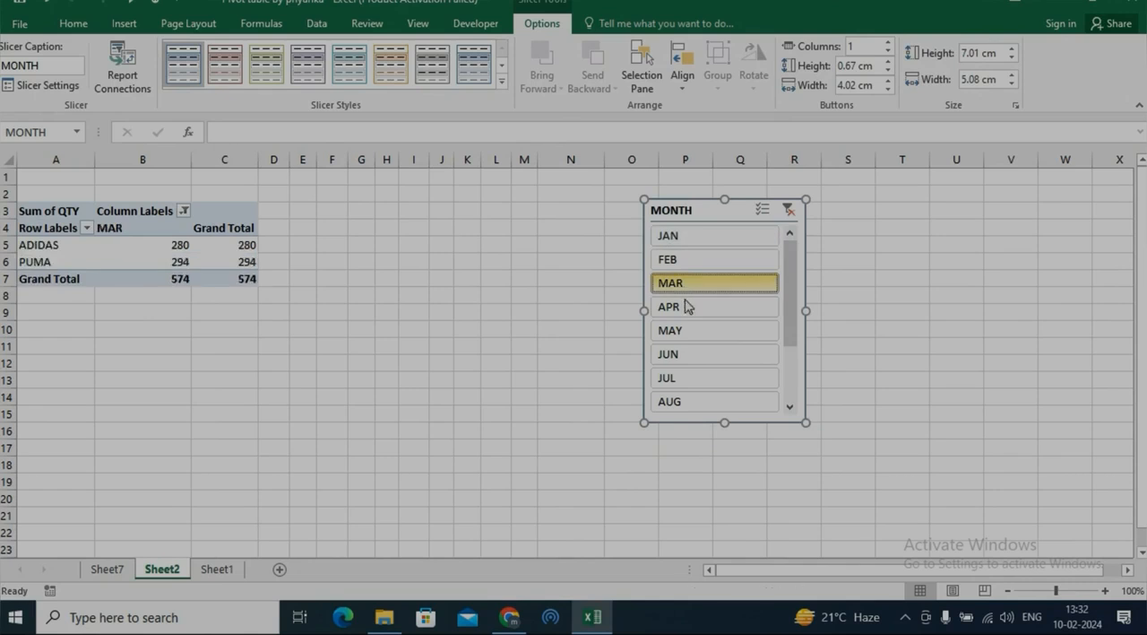
{"action": "left_click", "coordinate": [691, 332]}
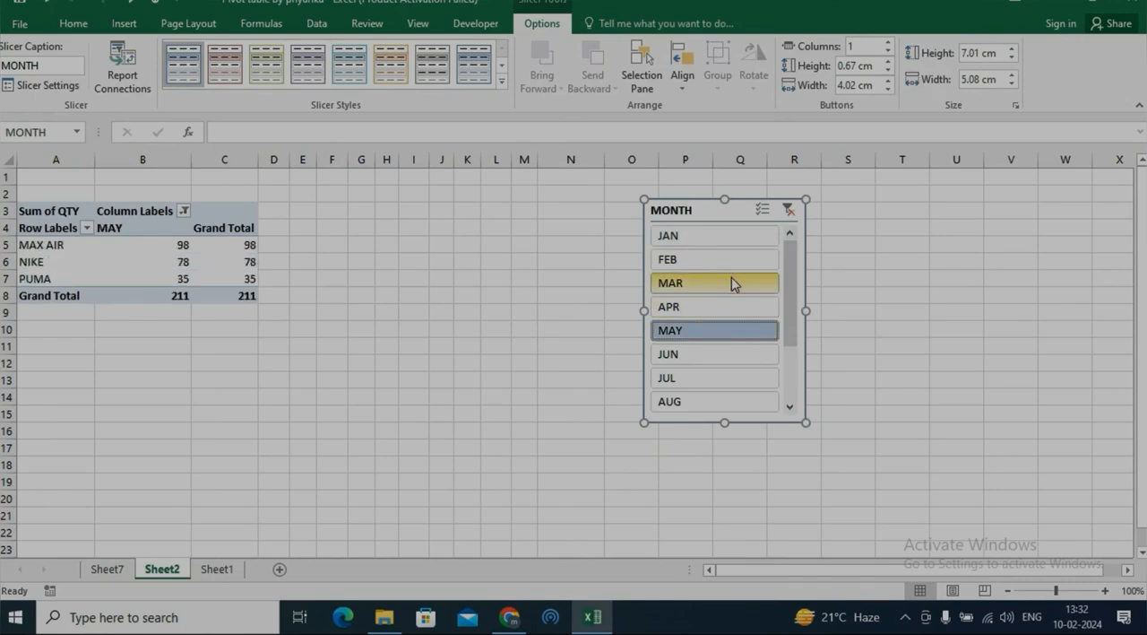
Add JAN, MAR and FEB to the MAY selection in the MONTH slicer, and clear the slicer's filter.
{"action": "left_click", "coordinate": [723, 237], "text": "ctrl"}
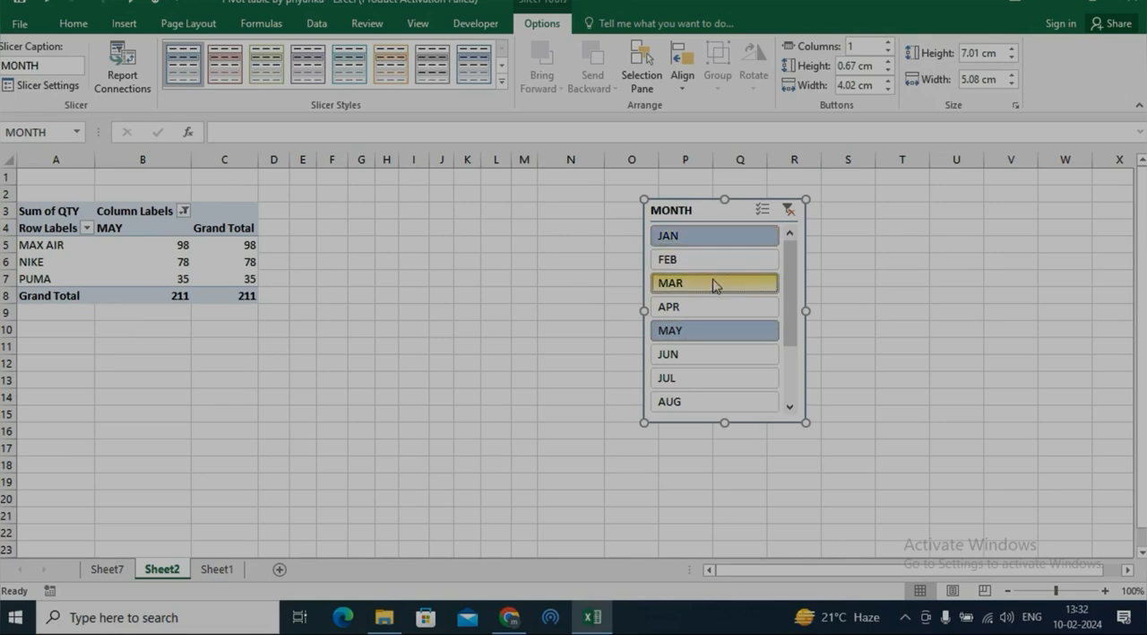
{"action": "left_click", "coordinate": [716, 289], "text": "ctrl"}
{"action": "left_click", "coordinate": [712, 264], "text": "ctrl"}
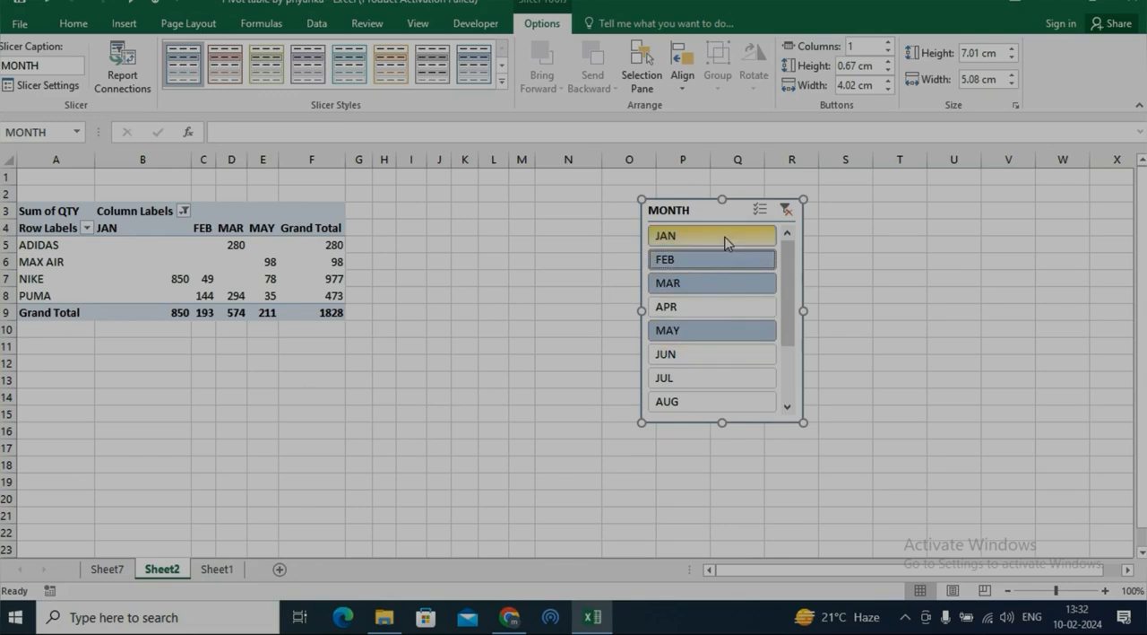
{"action": "left_click", "coordinate": [784, 211]}
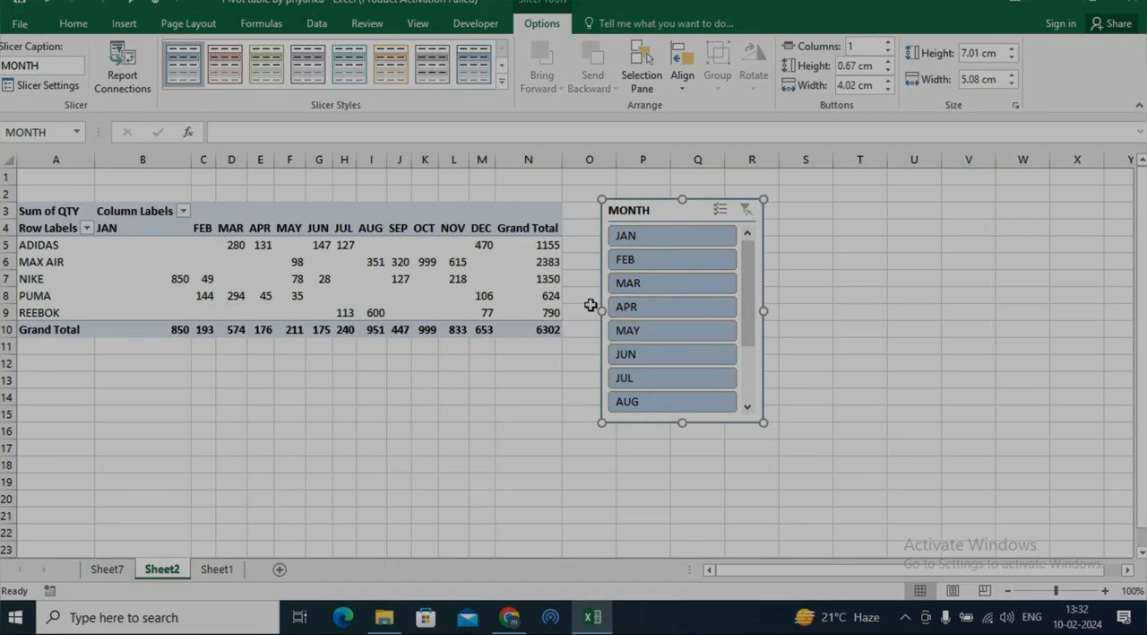
Insert a slicer for the REGION field and move it to the cells below the pivot table.
{"action": "left_click", "coordinate": [499, 277]}
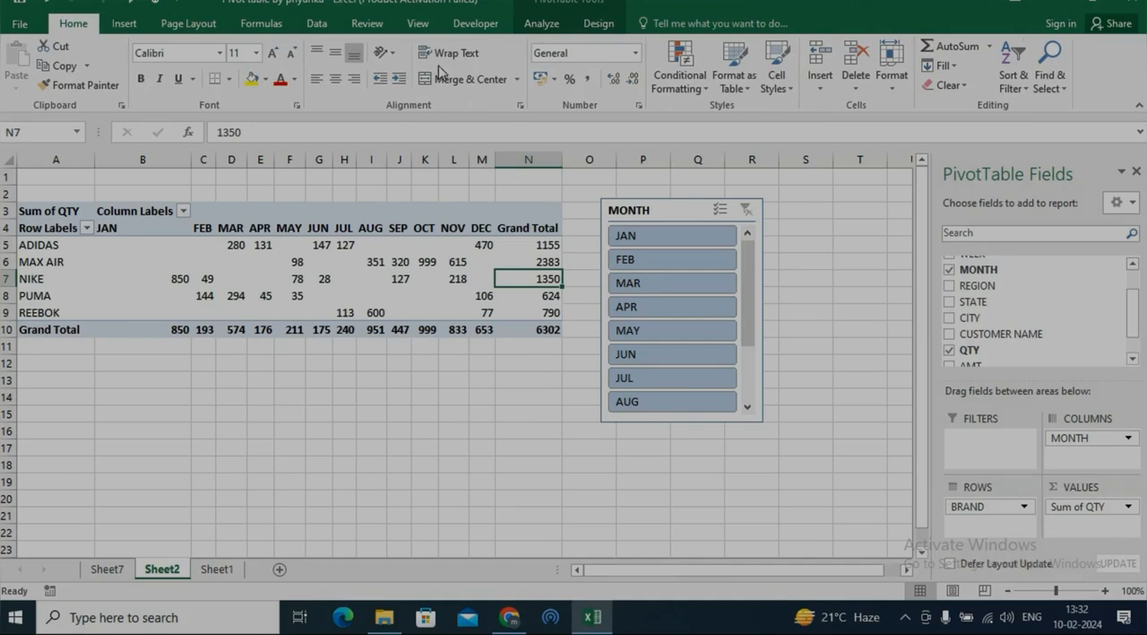
{"action": "left_click", "coordinate": [540, 24]}
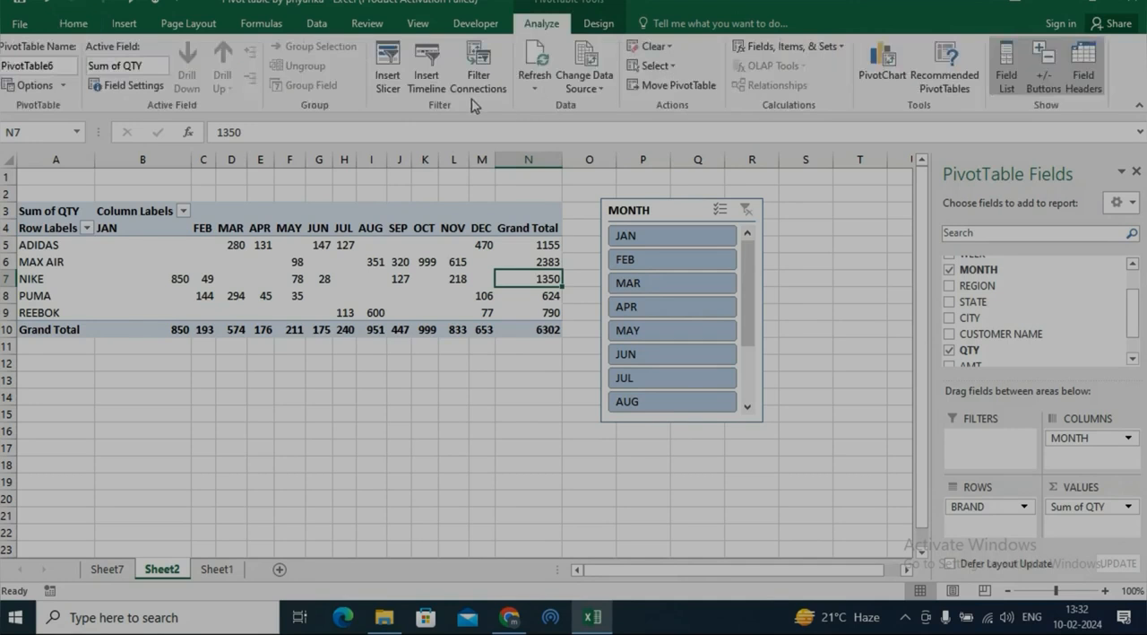
{"action": "left_click", "coordinate": [388, 70]}
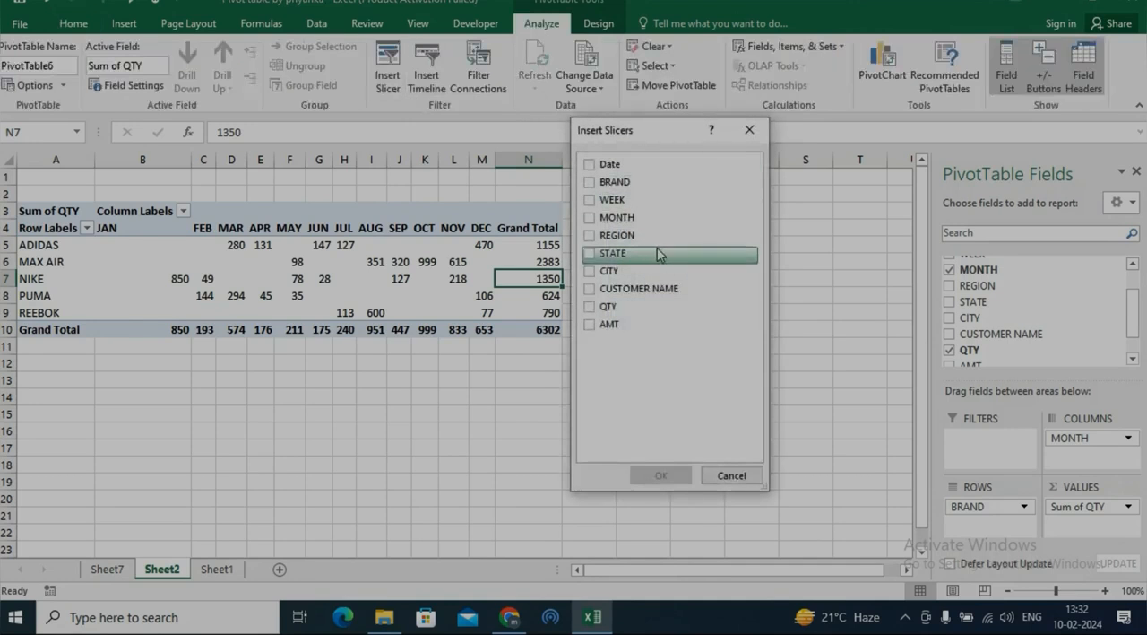
{"action": "left_click", "coordinate": [589, 235]}
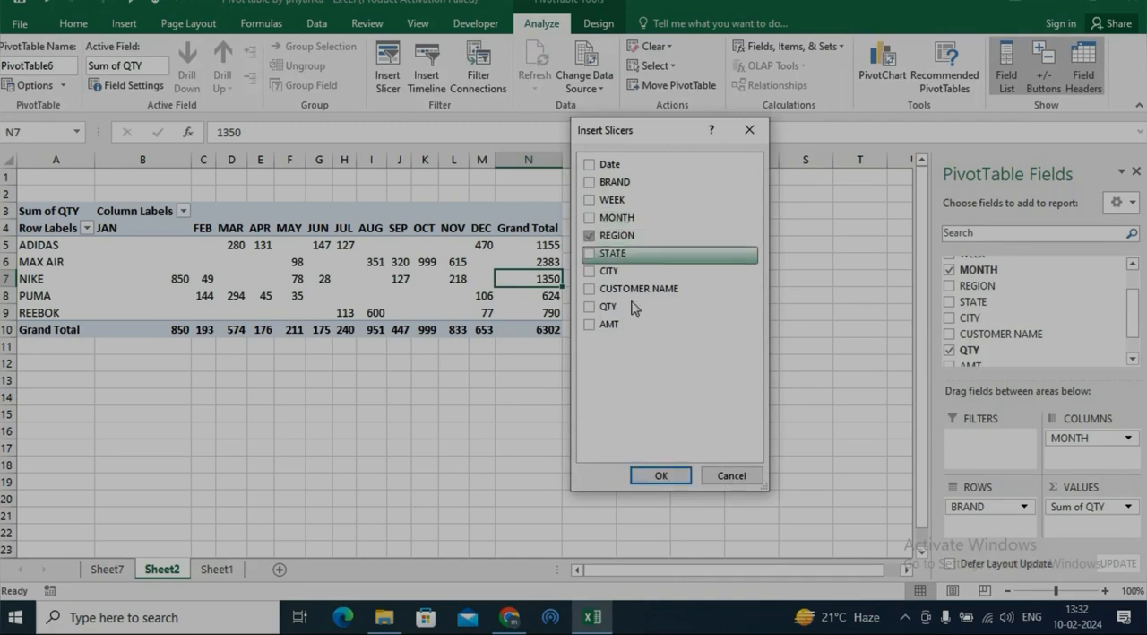
{"action": "left_click", "coordinate": [660, 475]}
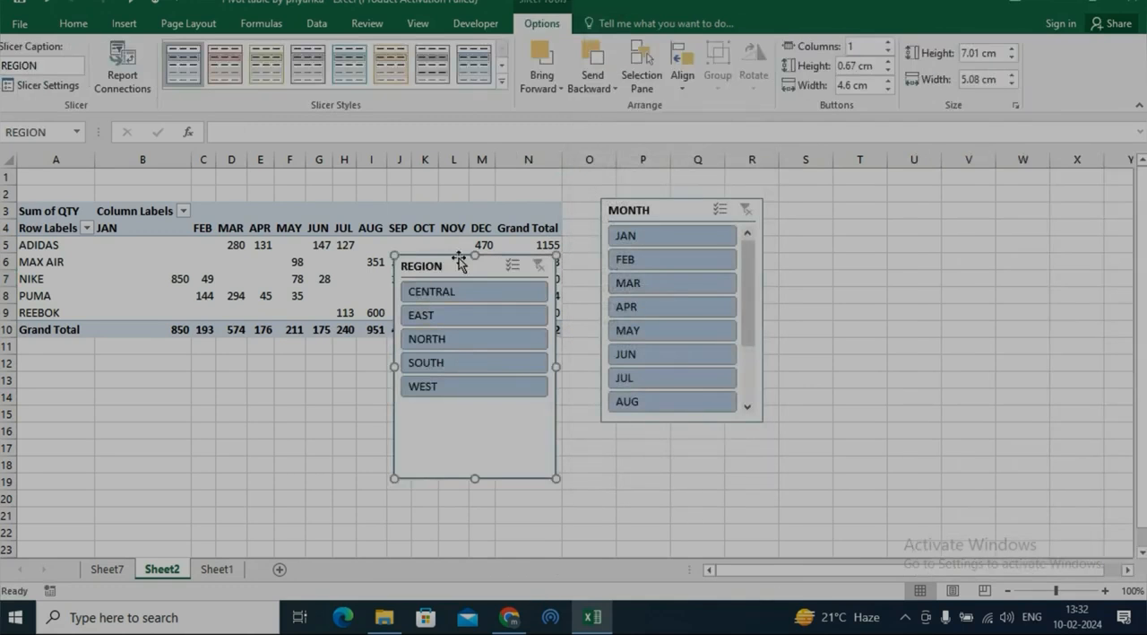
{"action": "left_click_drag", "start_coordinate": [455, 266], "coordinate": [333, 332]}
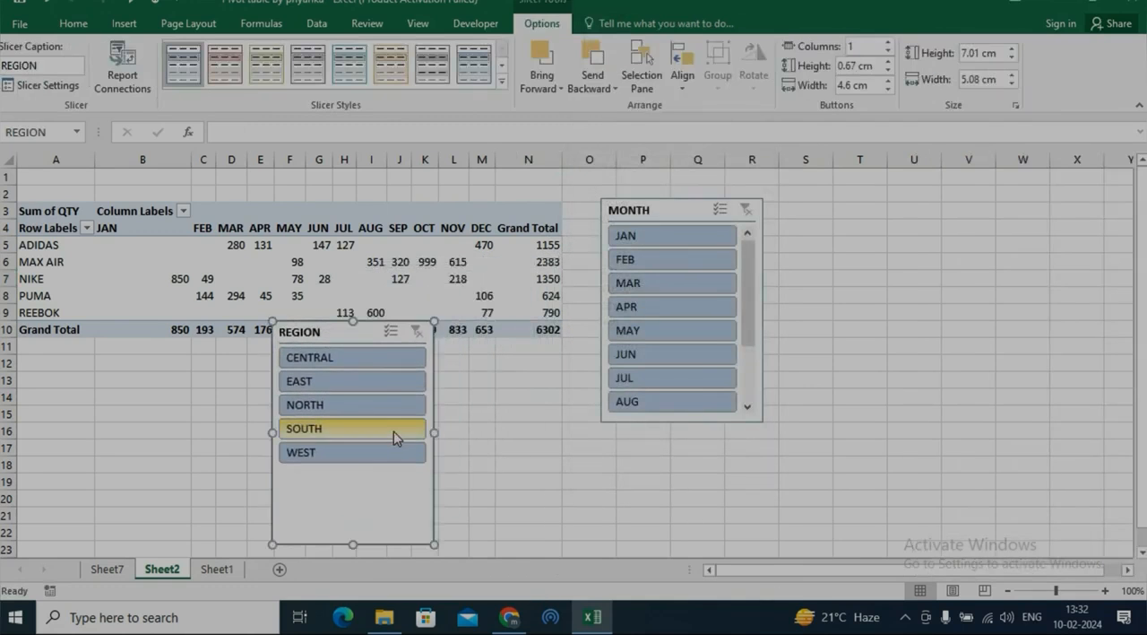
Filter the pivot table by CENTRAL, EAST, SOUTH and NORTH one at a time with the REGION slicer, and clear its filter.
{"action": "left_click", "coordinate": [369, 358]}
{"action": "left_click", "coordinate": [363, 383]}
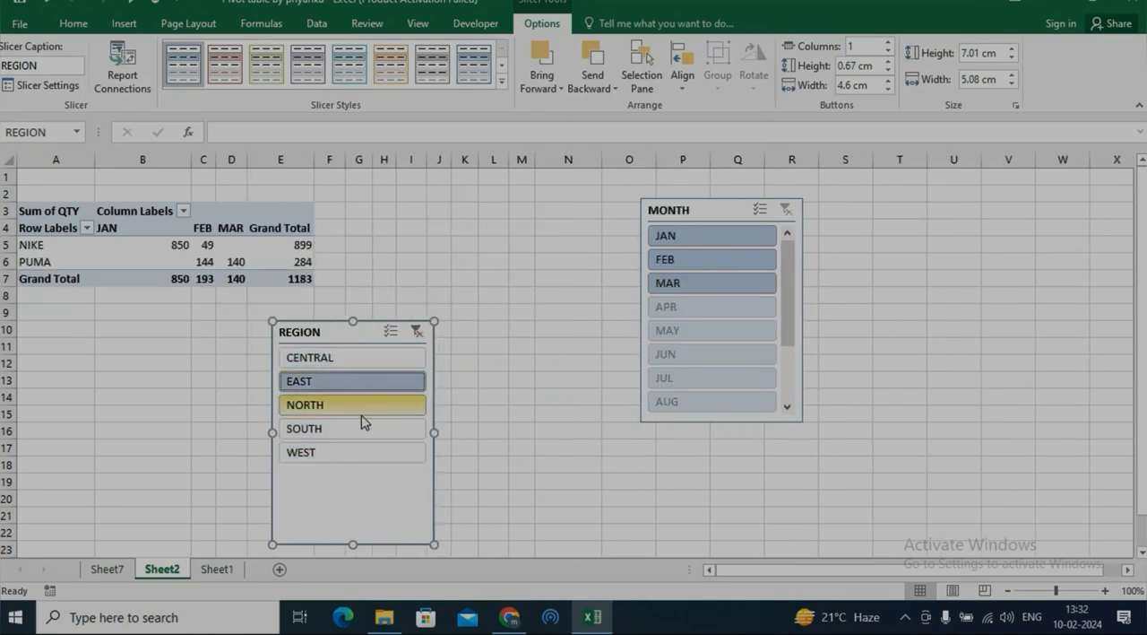
{"action": "left_click", "coordinate": [364, 427]}
{"action": "left_click", "coordinate": [364, 407]}
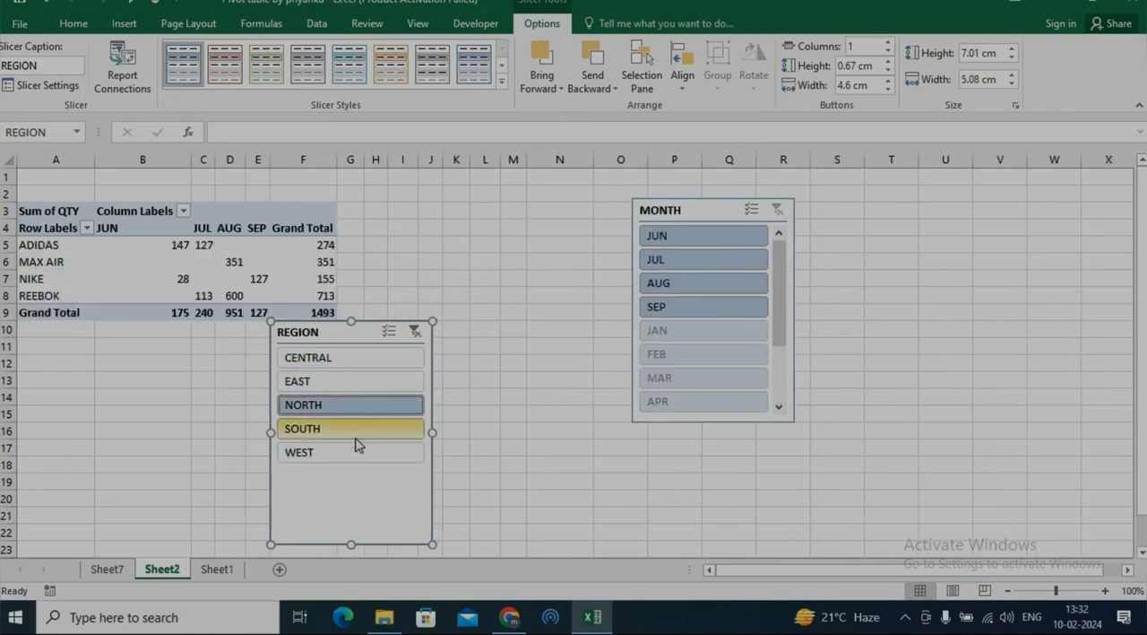
{"action": "left_click", "coordinate": [415, 331]}
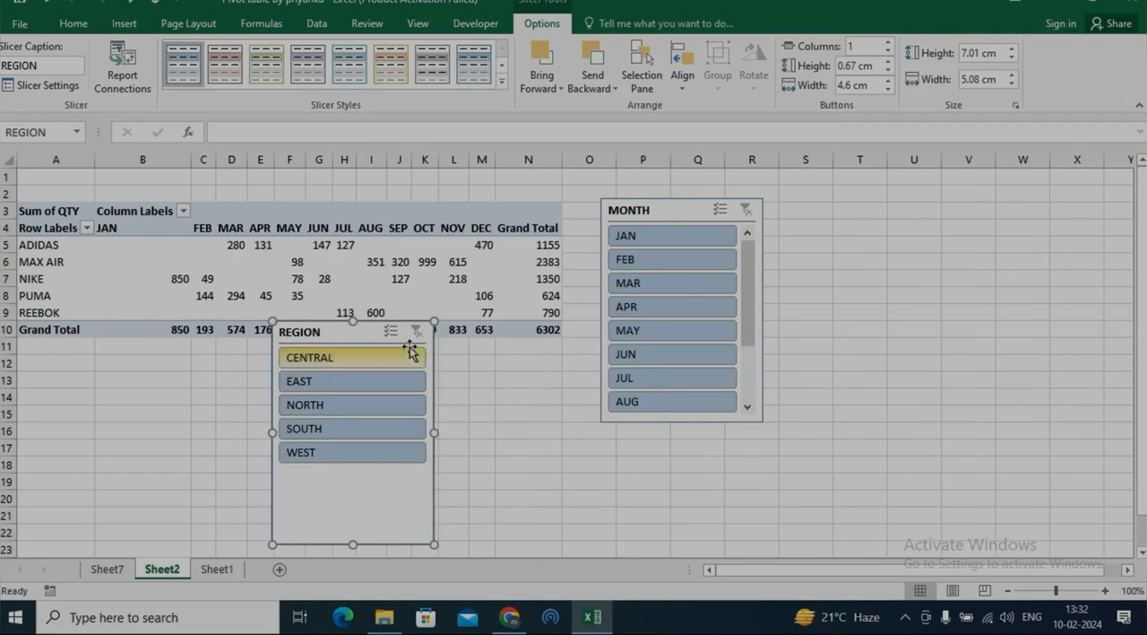
Move the REGION slicer to the empty cells around columns R to U and arrange the MONTH slicer's buttons in 12 columns.
{"action": "left_click_drag", "start_coordinate": [376, 329], "coordinate": [857, 193]}
{"action": "left_click_drag", "start_coordinate": [679, 217], "coordinate": [528, 266]}
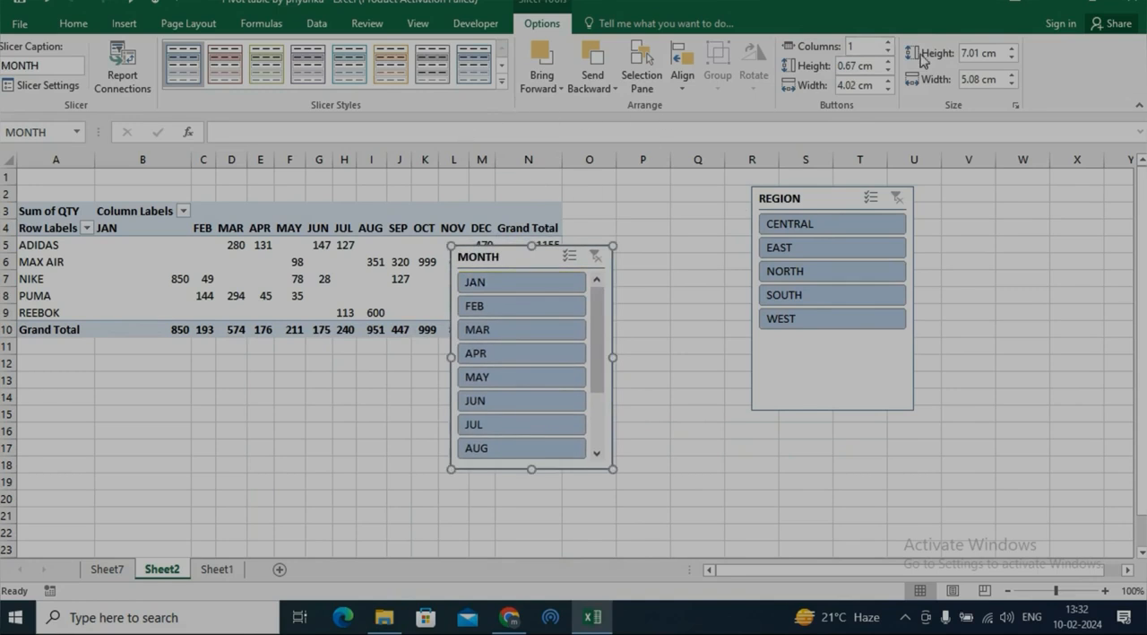
{"action": "left_click", "coordinate": [889, 42]}
{"action": "left_click", "coordinate": [890, 42]}
{"action": "left_click", "coordinate": [889, 42]}
{"action": "left_click", "coordinate": [889, 42]}
{"action": "left_click", "coordinate": [889, 42]}
{"action": "left_click", "coordinate": [889, 42]}
{"action": "left_click", "coordinate": [889, 42]}
{"action": "left_click", "coordinate": [890, 42]}
{"action": "left_click", "coordinate": [889, 43]}
{"action": "left_click", "coordinate": [889, 42]}
{"action": "left_click", "coordinate": [889, 42]}
Place the MONTH slicer below the pivot table and resize it to a horizontal strip about 21.38 cm wide and 2.33 cm high.
{"action": "left_click_drag", "start_coordinate": [533, 259], "coordinate": [333, 381]}
{"action": "left_click_drag", "start_coordinate": [394, 529], "coordinate": [681, 449]}
{"action": "left_click_drag", "start_coordinate": [461, 314], "coordinate": [205, 399]}
{"action": "left_click_drag", "start_coordinate": [480, 511], "coordinate": [712, 446]}
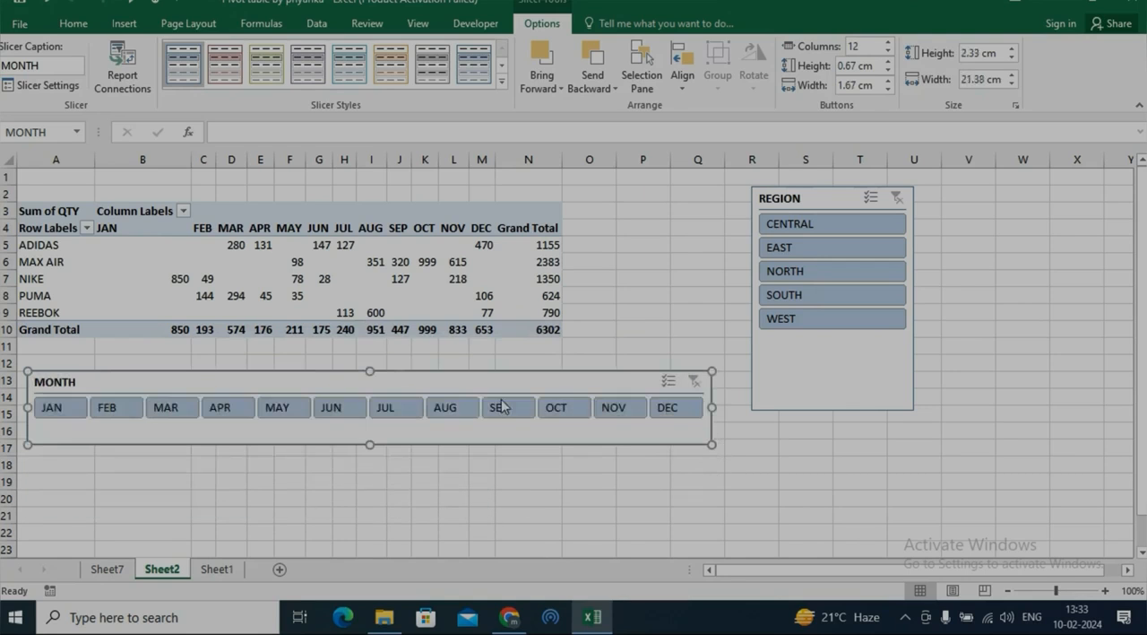
Filter the pivot table by JAN, FEB, MAR and APR with the MONTH slicer, and clear its filter.
{"action": "left_click", "coordinate": [48, 411]}
{"action": "left_click", "coordinate": [115, 410]}
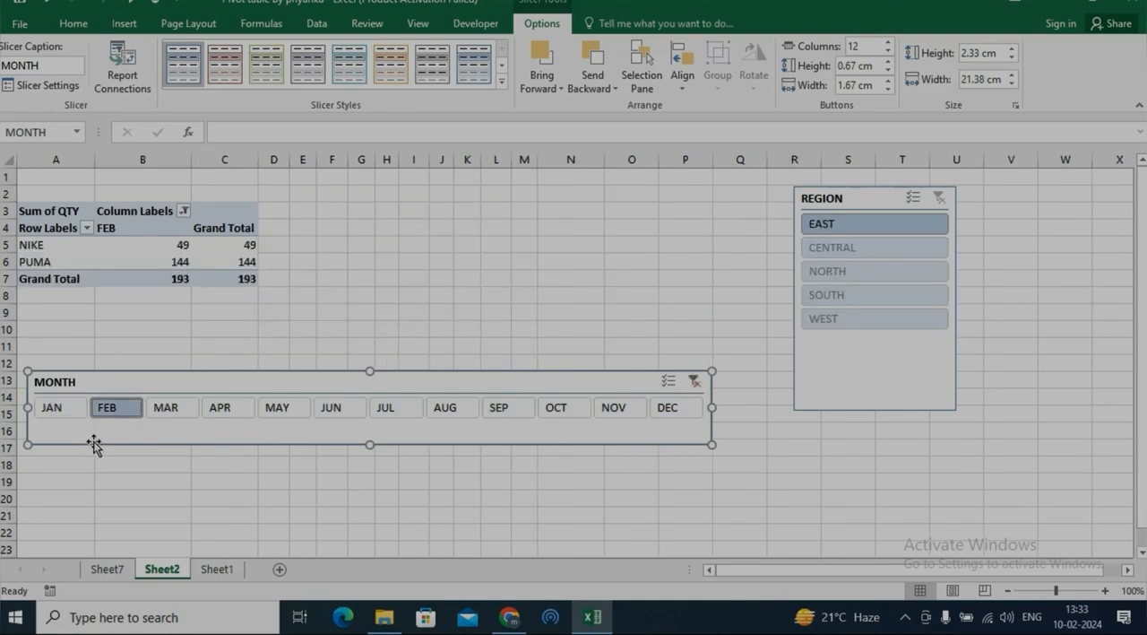
{"action": "left_click", "coordinate": [56, 410], "text": "ctrl"}
{"action": "left_click", "coordinate": [166, 411], "text": "ctrl"}
{"action": "left_click", "coordinate": [220, 411], "text": "ctrl"}
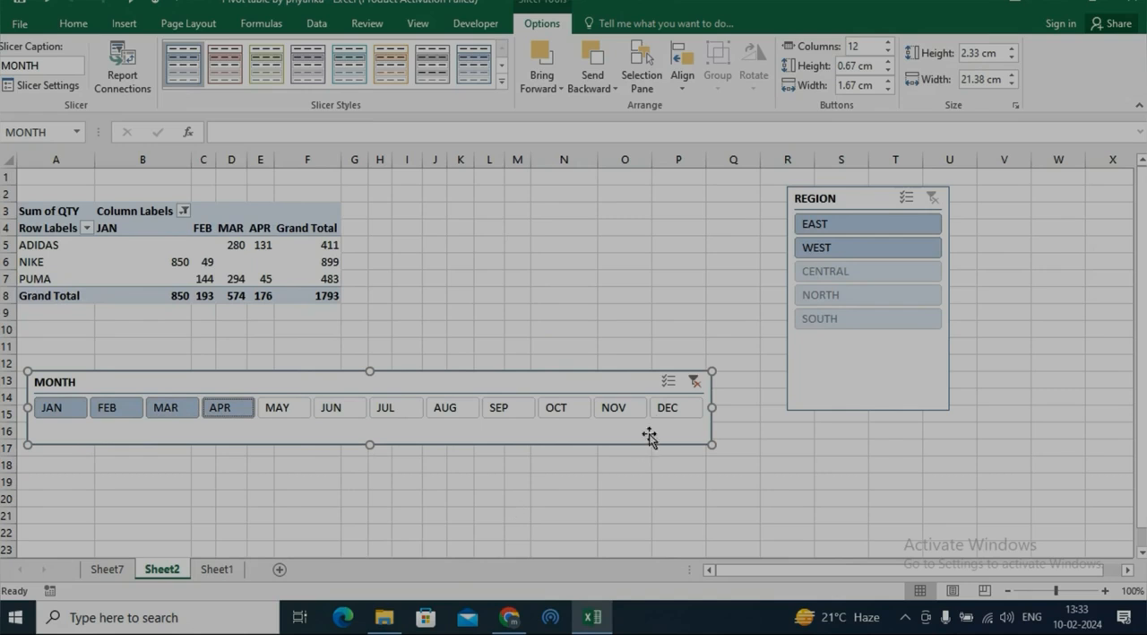
{"action": "left_click", "coordinate": [694, 380]}
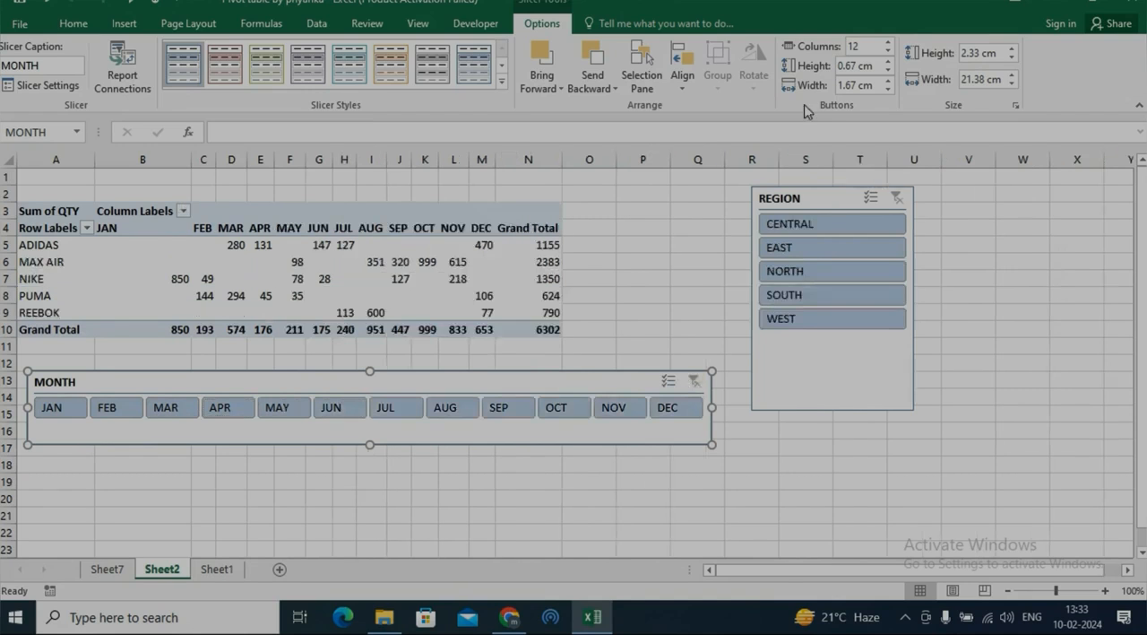
Set the MONTH slicer's button height to 0.7 cm and button width to 1.8 cm.
{"action": "left_click", "coordinate": [887, 61]}
{"action": "left_click", "coordinate": [888, 61]}
{"action": "left_click", "coordinate": [888, 61]}
{"action": "left_click", "coordinate": [888, 71]}
{"action": "left_click", "coordinate": [888, 71]}
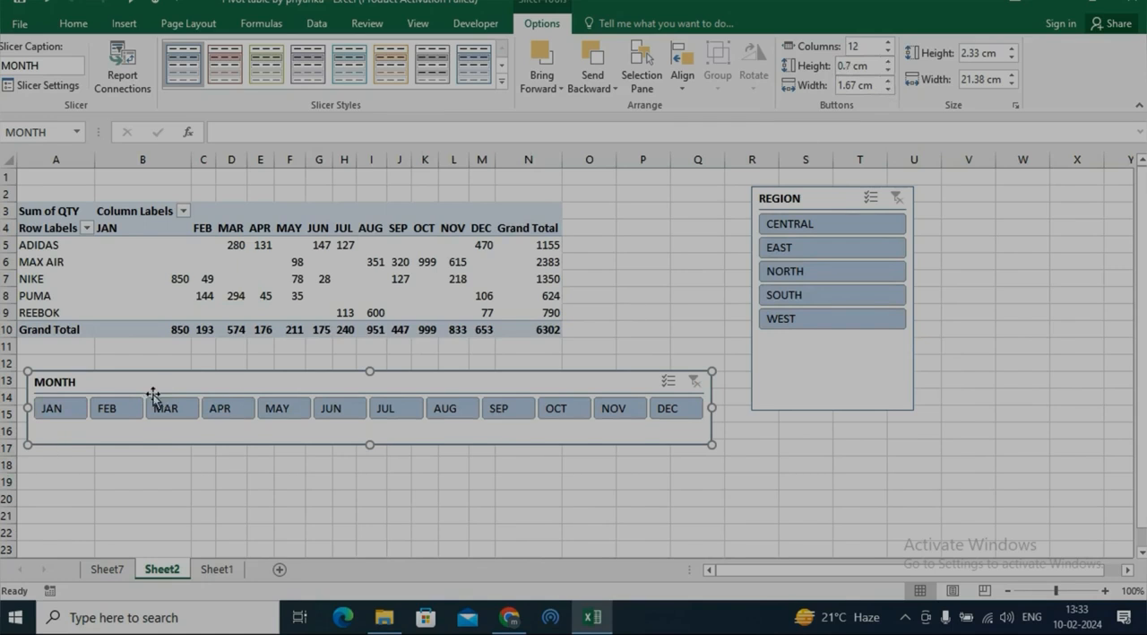
{"action": "left_click", "coordinate": [888, 81]}
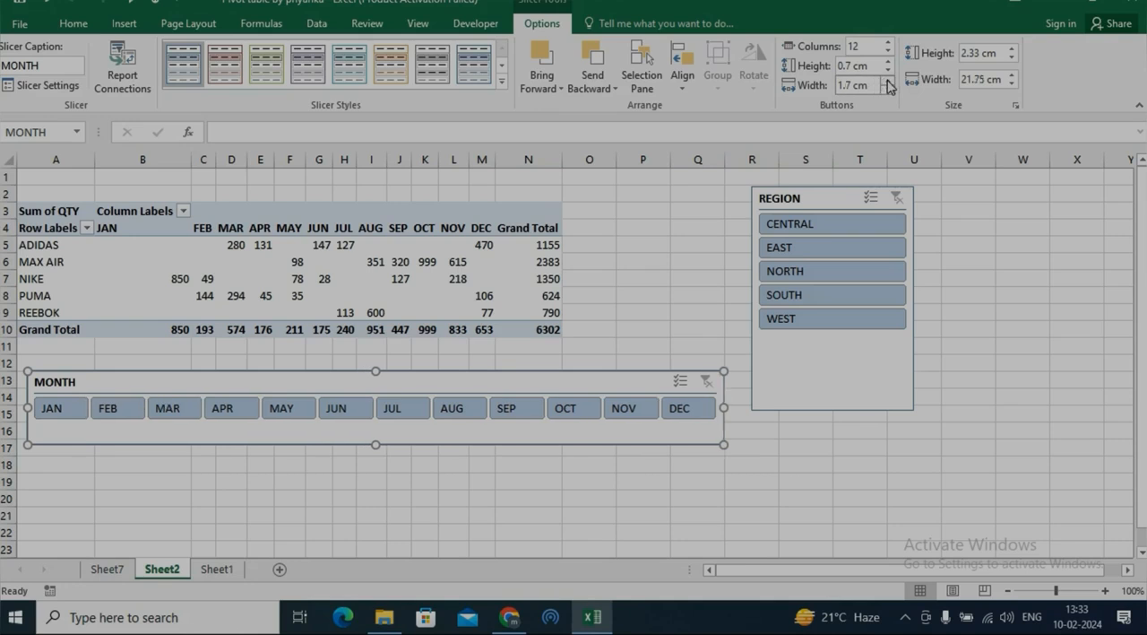
{"action": "left_click", "coordinate": [888, 81]}
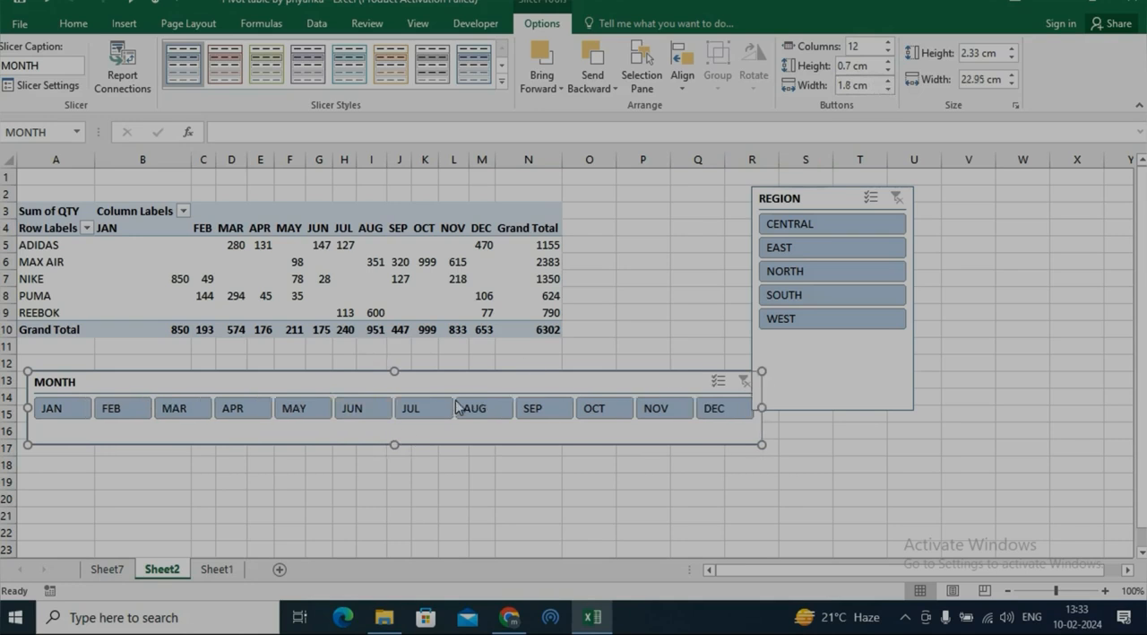
Set the overall height of the MONTH slicer to 2.5 cm.
{"action": "left_click", "coordinate": [1012, 52]}
{"action": "left_click", "coordinate": [1013, 52]}
{"action": "left_click", "coordinate": [1012, 58]}
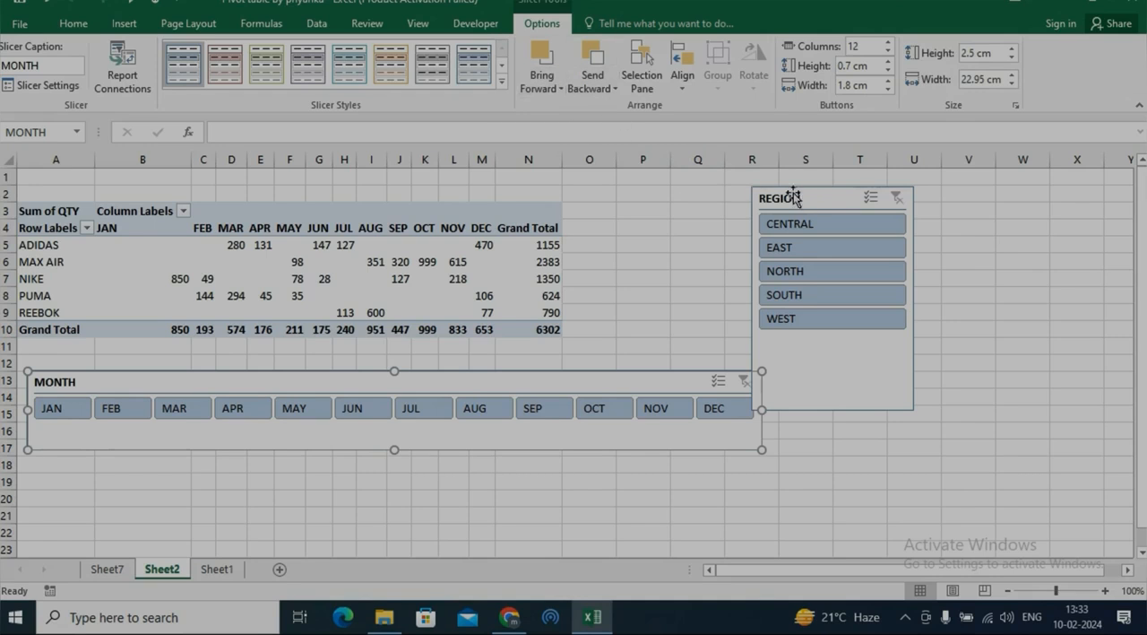
Try sending the overlapping REGION slicer behind and in front of the MONTH slicer, and place it beside the MONTH slicer around columns R to U.
{"action": "left_click_drag", "start_coordinate": [812, 200], "coordinate": [641, 202]}
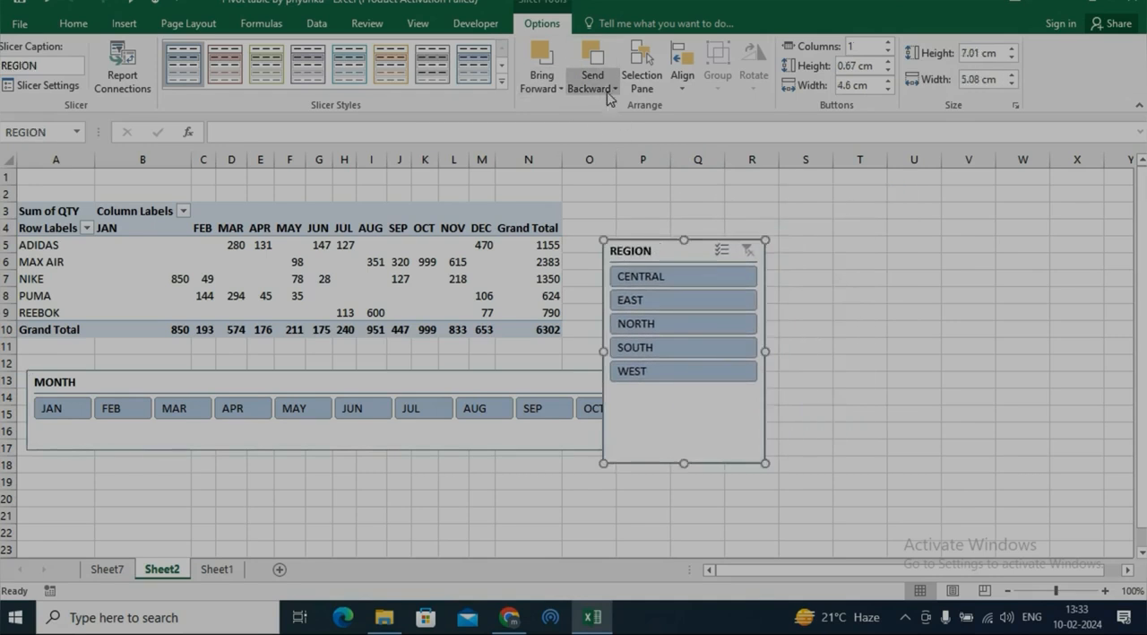
{"action": "left_click", "coordinate": [594, 61]}
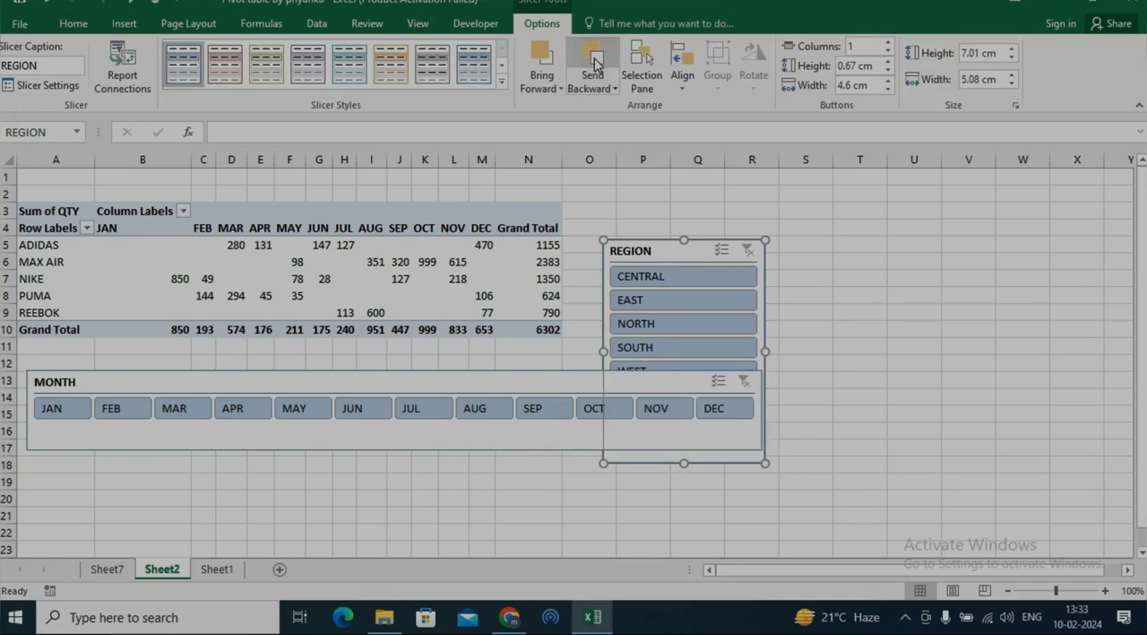
{"action": "left_click", "coordinate": [543, 59]}
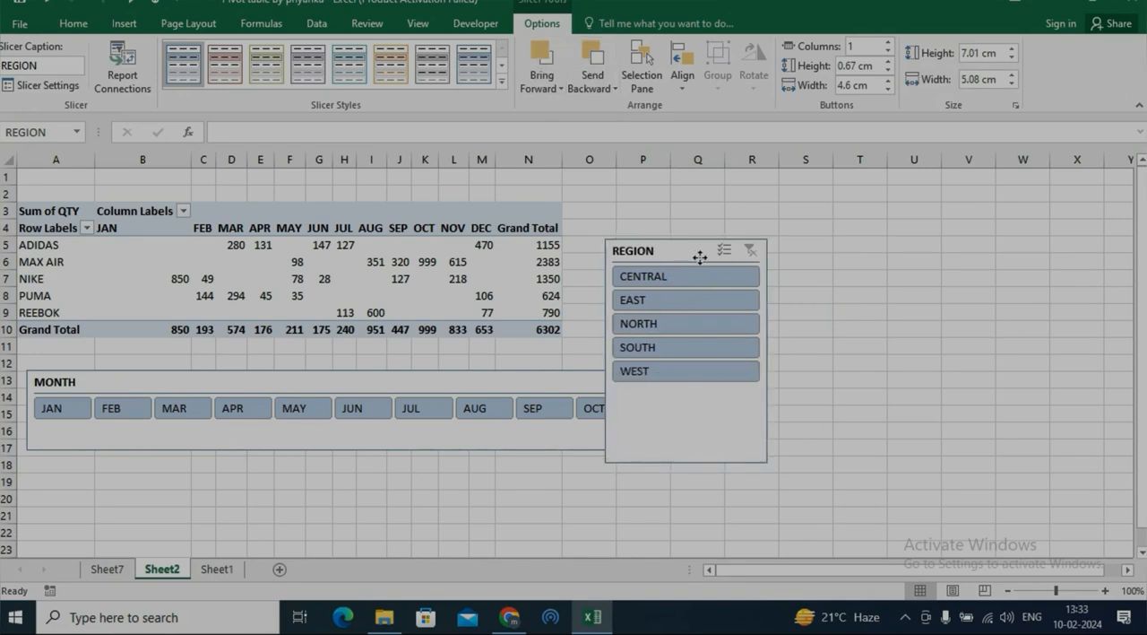
{"action": "left_click_drag", "start_coordinate": [694, 255], "coordinate": [860, 227]}
Try the dark green and light blue styles on the MONTH slicer, and apply the dark orange style.
{"action": "left_click", "coordinate": [568, 384]}
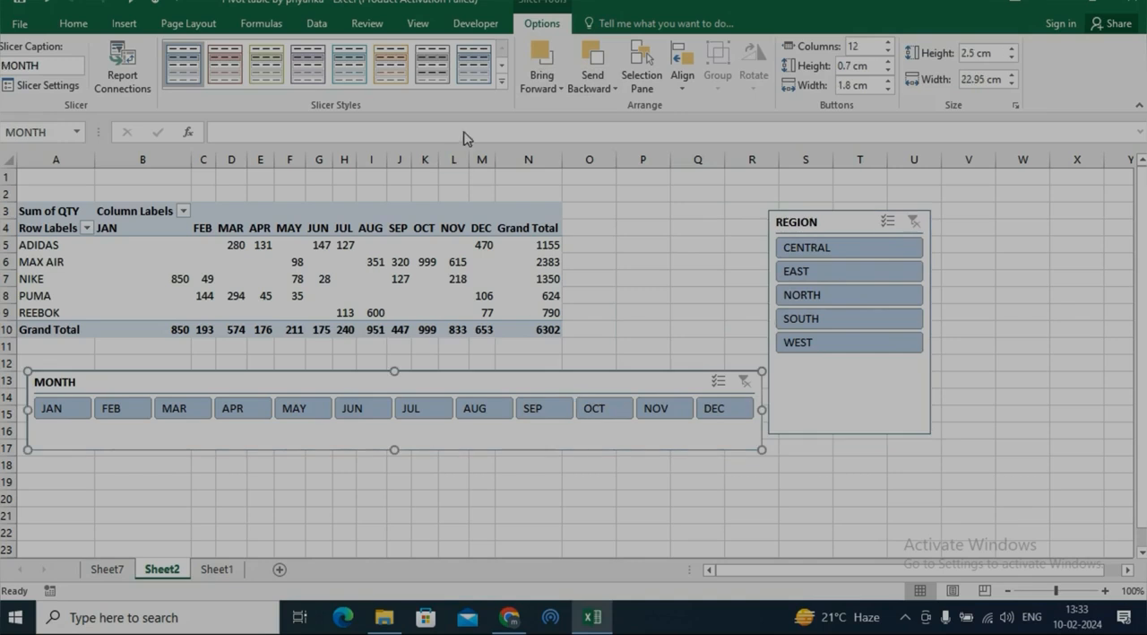
{"action": "left_click", "coordinate": [502, 80]}
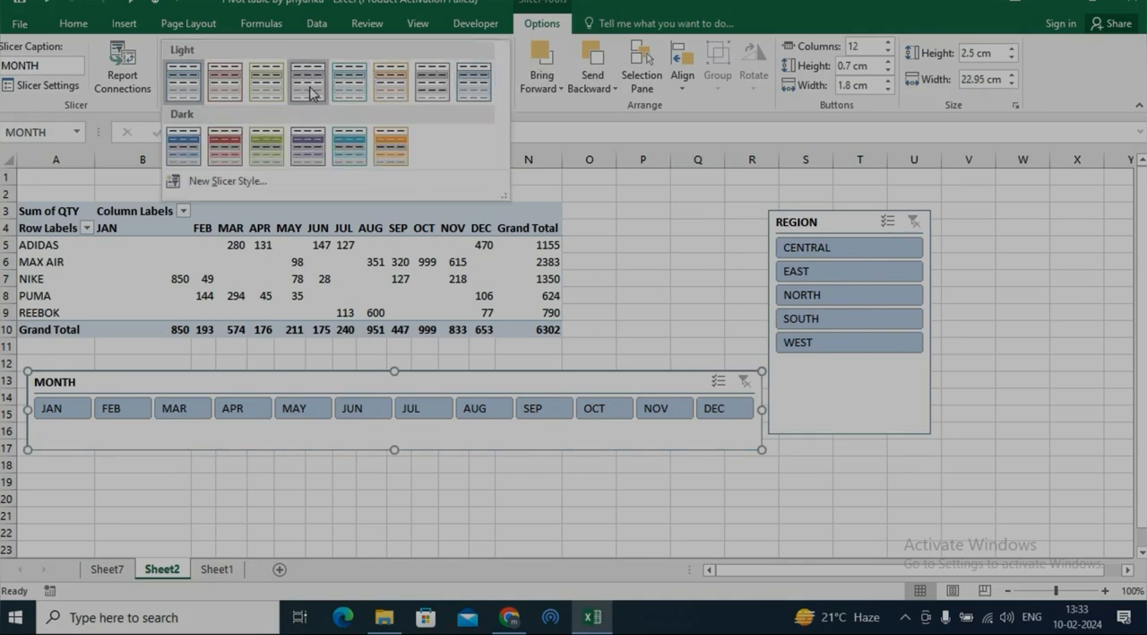
{"action": "left_click", "coordinate": [266, 145]}
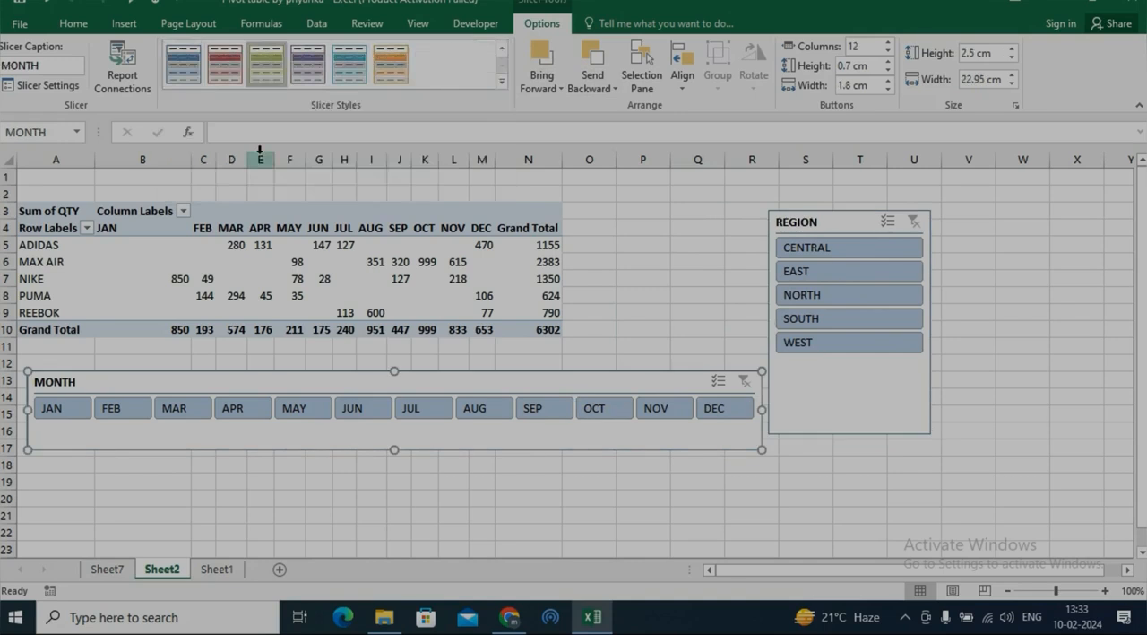
{"action": "left_click", "coordinate": [502, 80]}
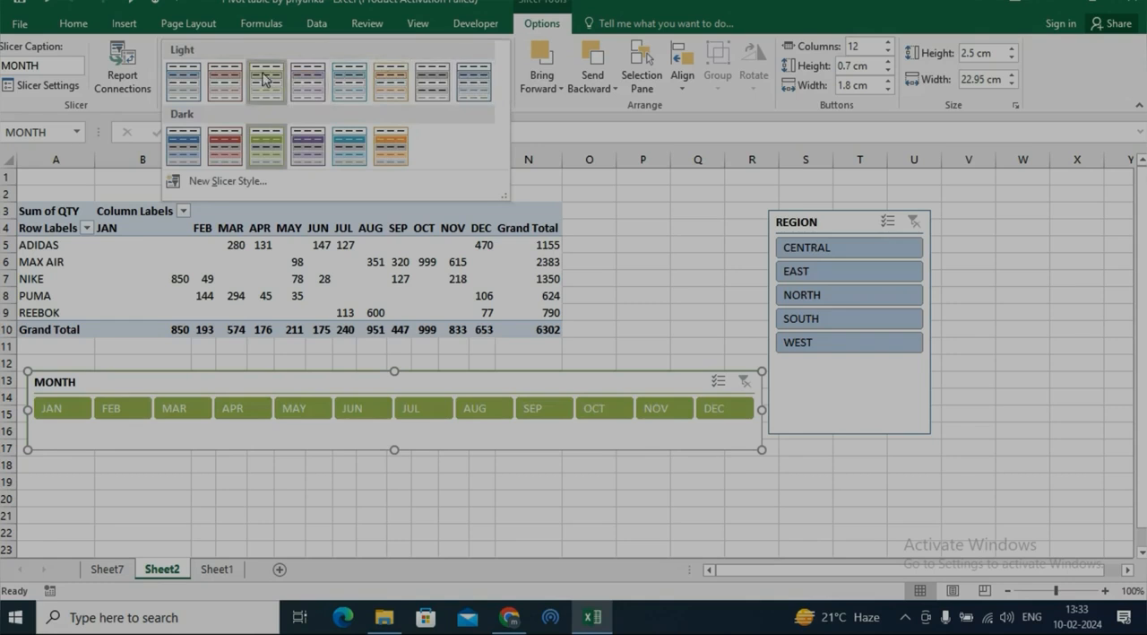
{"action": "left_click", "coordinate": [184, 82]}
{"action": "left_click", "coordinate": [498, 83]}
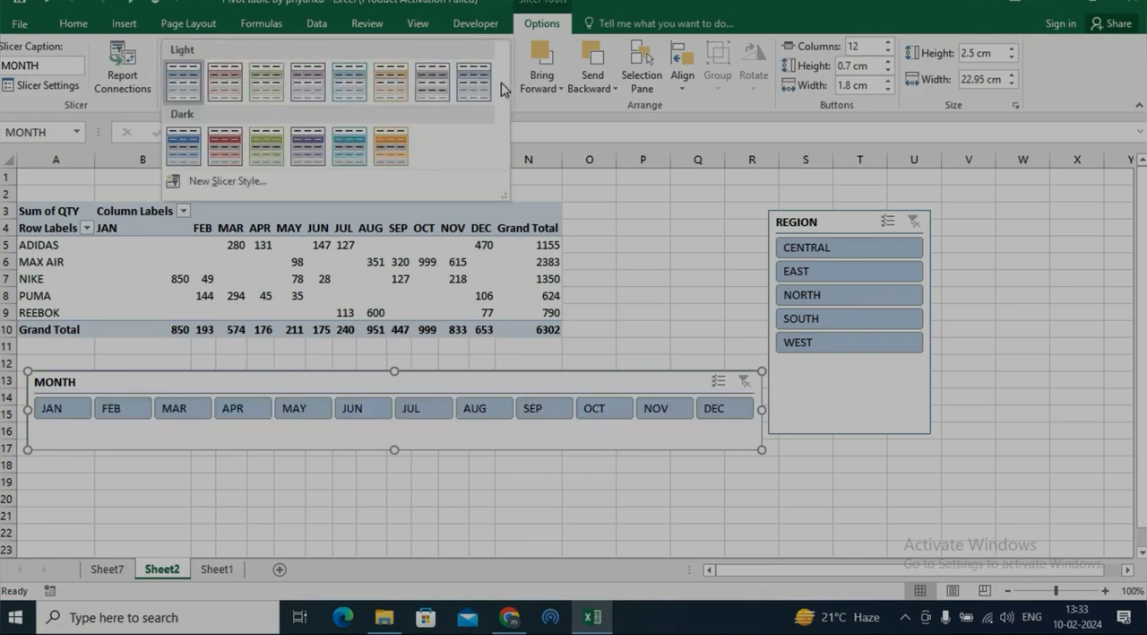
{"action": "left_click", "coordinate": [397, 136]}
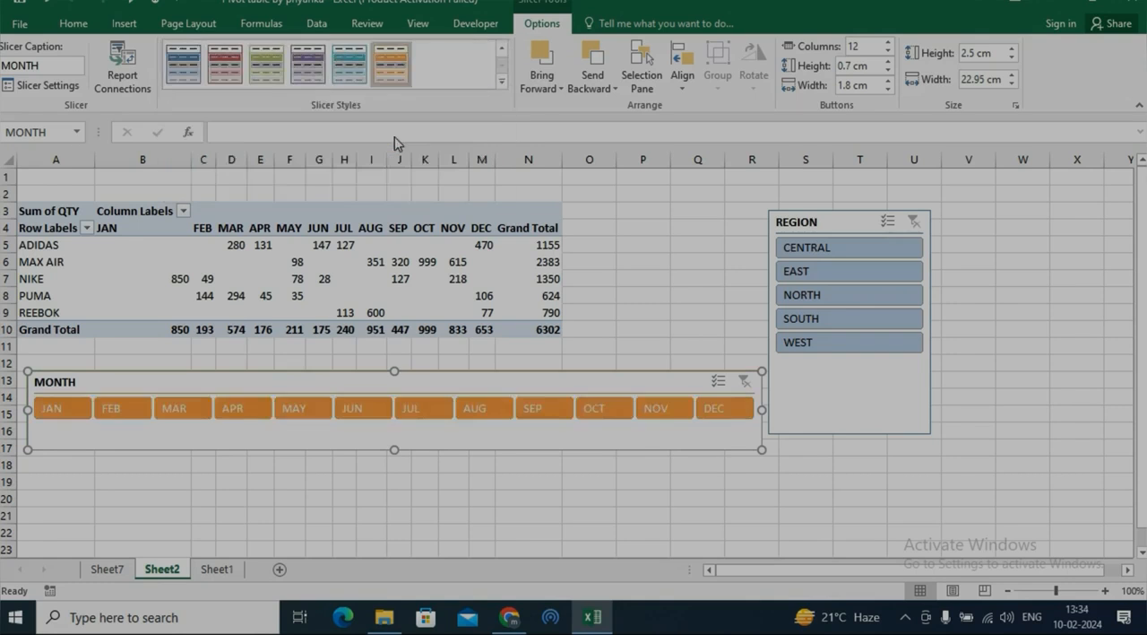
Start a new slicer style named mj and set its Header font color to standard green.
{"action": "left_click", "coordinate": [501, 81]}
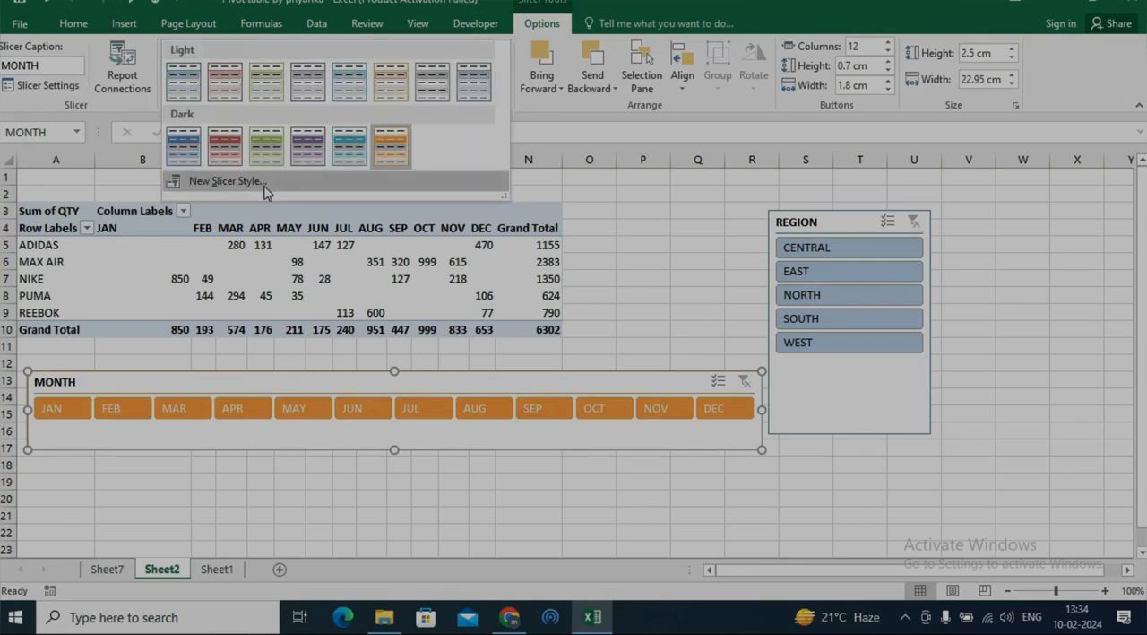
{"action": "left_click", "coordinate": [224, 181]}
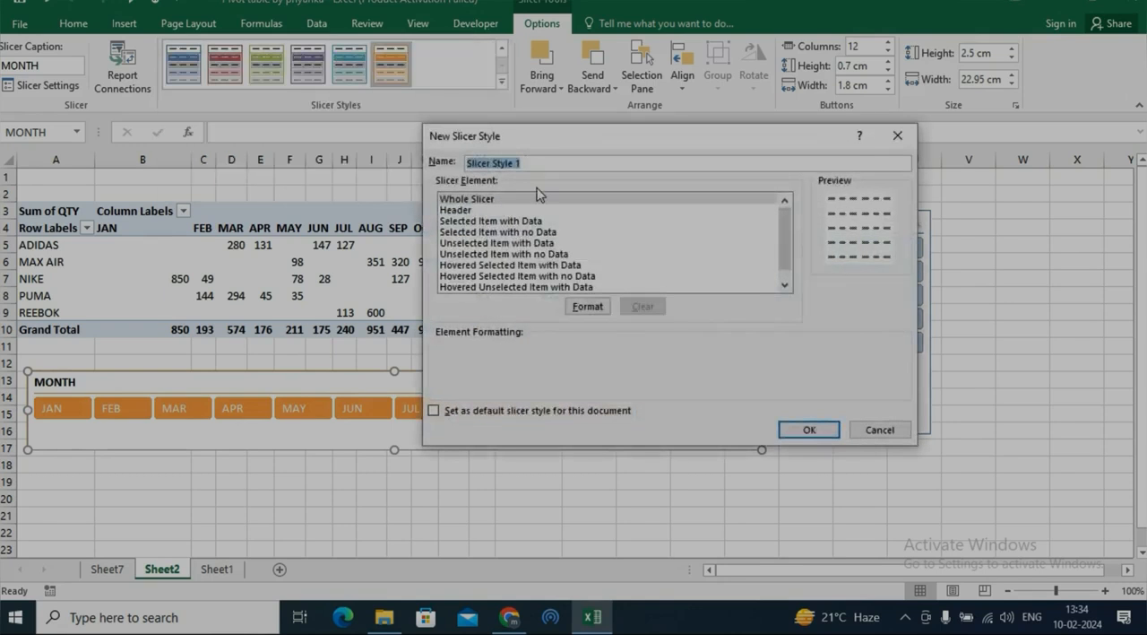
{"action": "type", "text": "mj"}
{"action": "left_click", "coordinate": [475, 212]}
{"action": "left_click", "coordinate": [601, 308]}
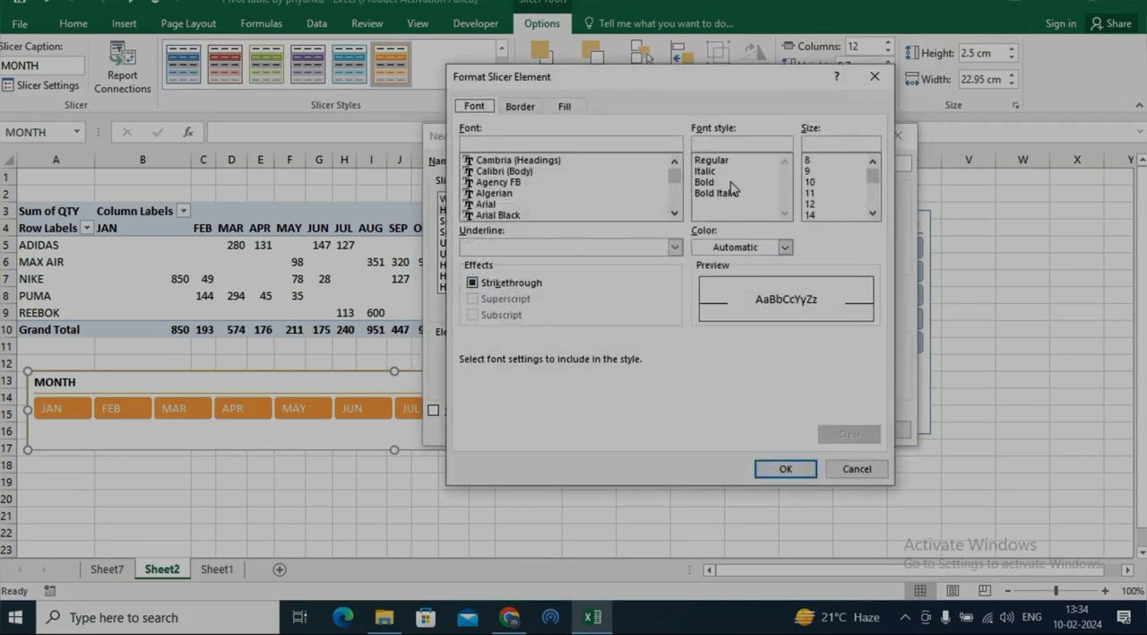
{"action": "left_click", "coordinate": [786, 247]}
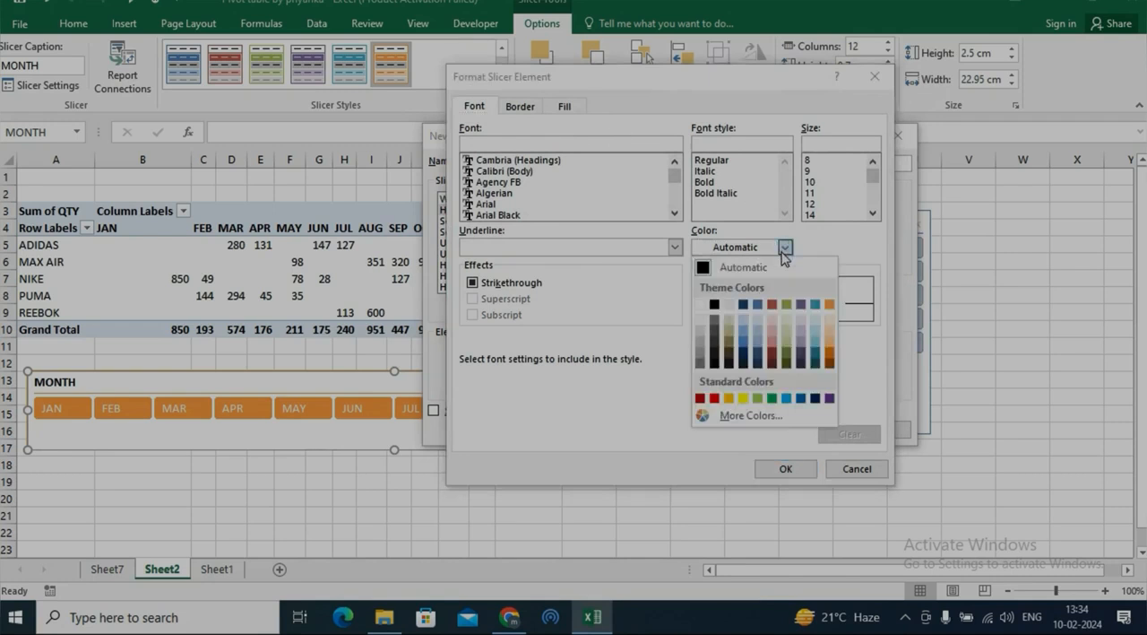
{"action": "left_click", "coordinate": [772, 398]}
{"action": "left_click", "coordinate": [782, 467]}
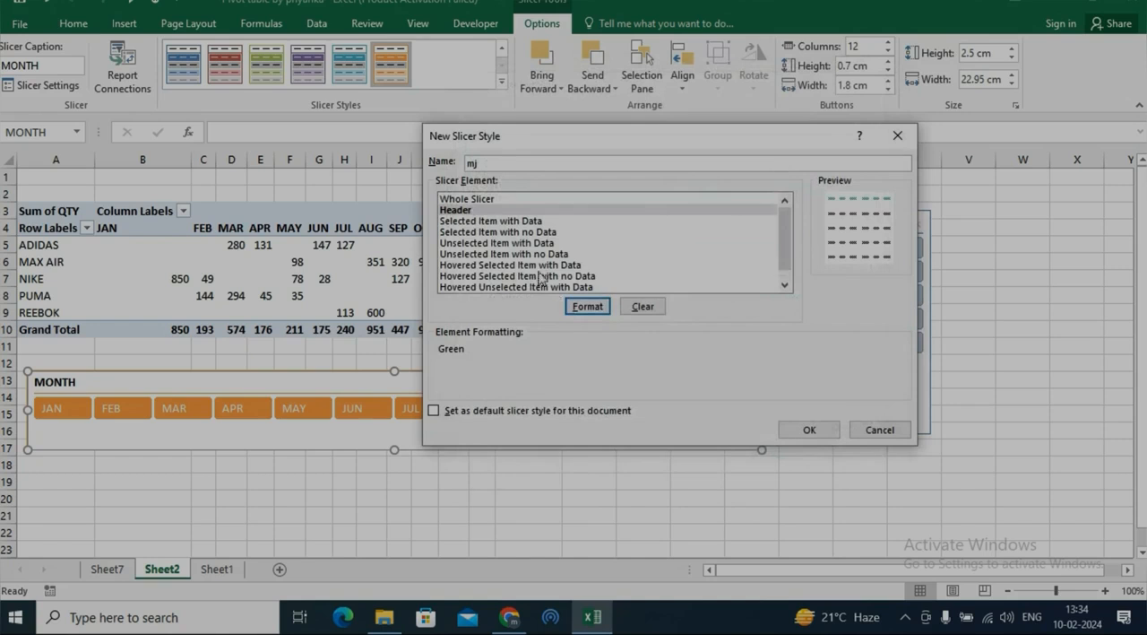
Set the font color of the Selected Item with Data element to standard red in the mj slicer style.
{"action": "left_click", "coordinate": [491, 224]}
{"action": "left_click", "coordinate": [591, 307]}
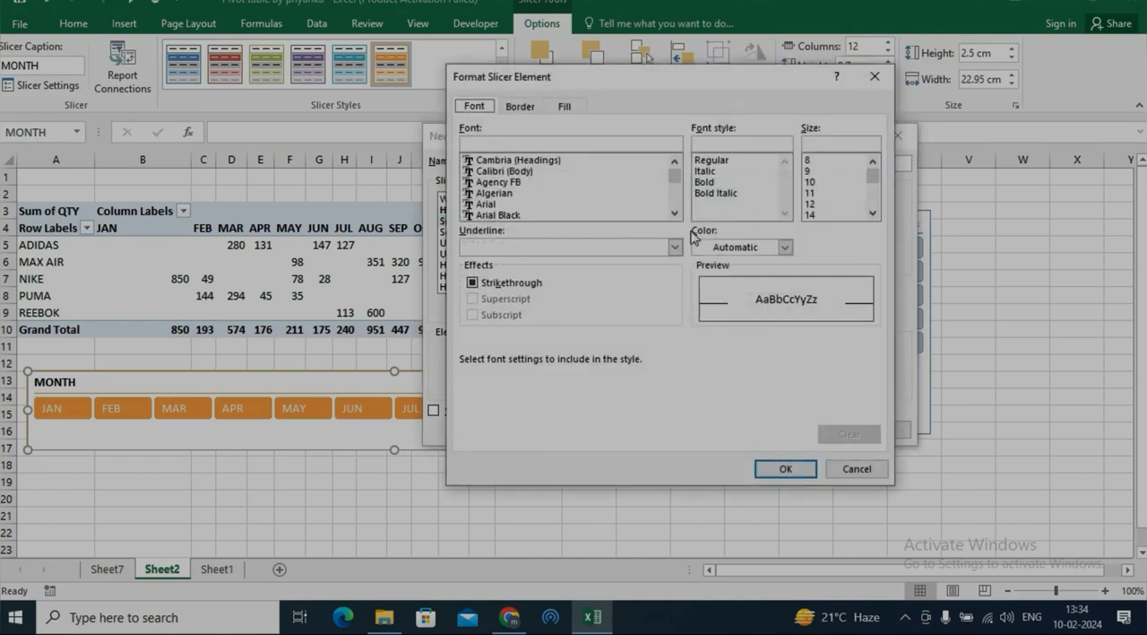
{"action": "left_click", "coordinate": [785, 246]}
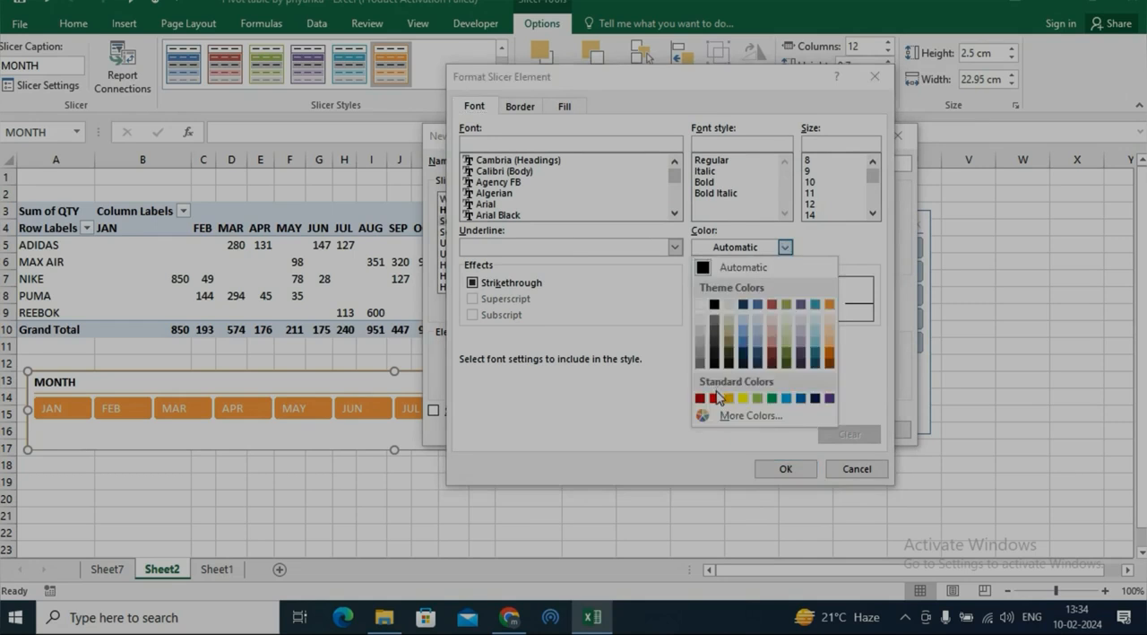
{"action": "left_click", "coordinate": [714, 398]}
{"action": "left_click", "coordinate": [790, 473]}
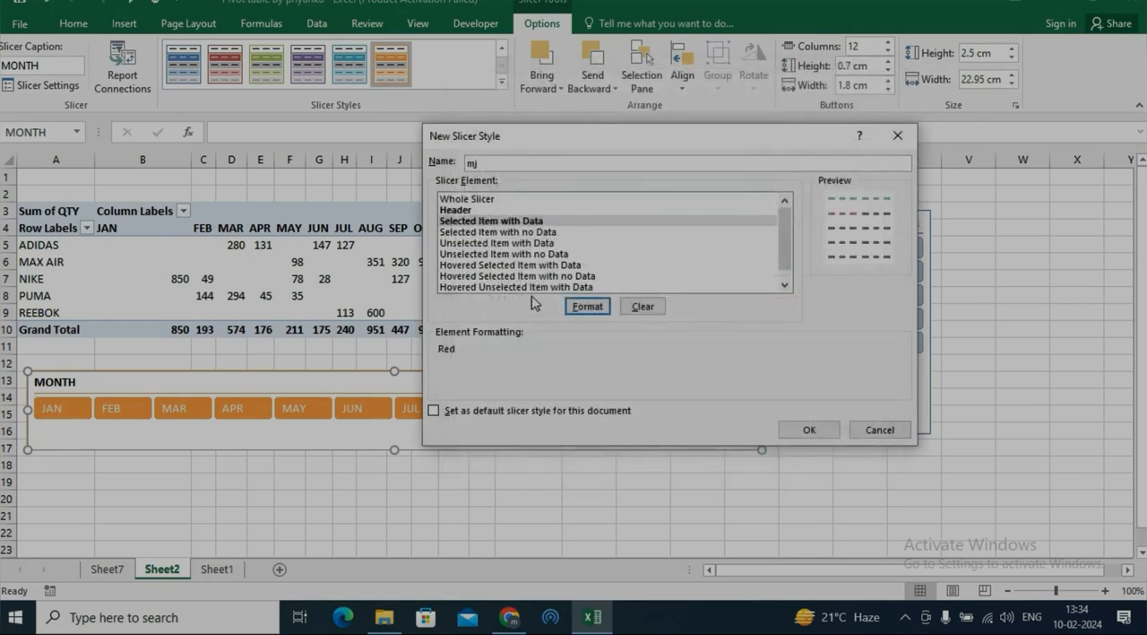
Set the Unselected Item with Data font color to standard purple and save the mj slicer style.
{"action": "left_click", "coordinate": [501, 235]}
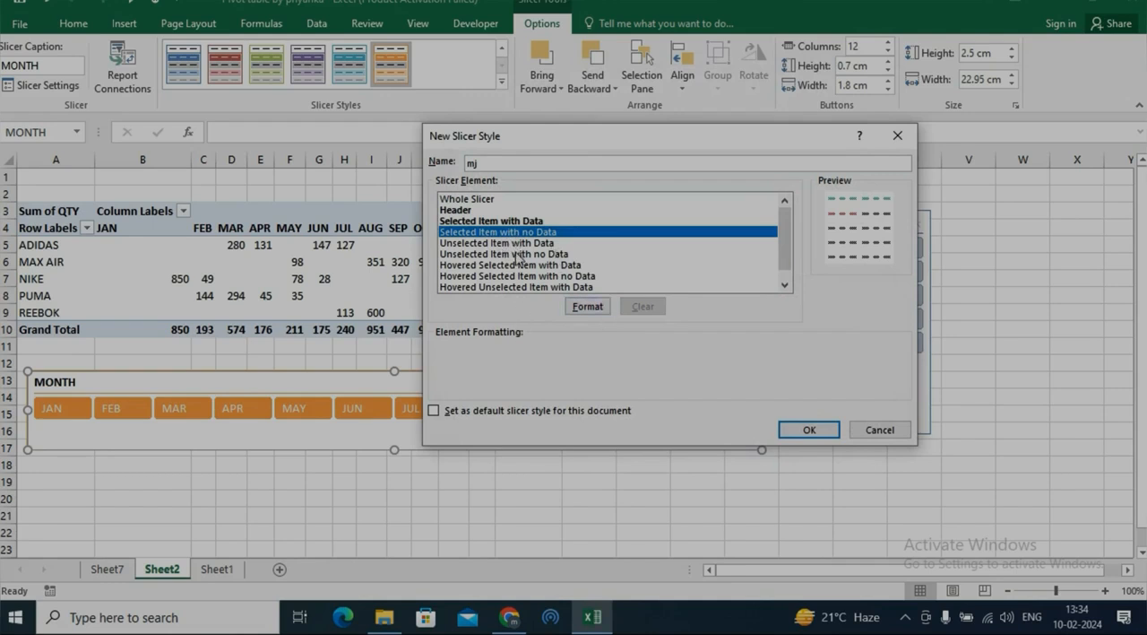
{"action": "left_click", "coordinate": [478, 243]}
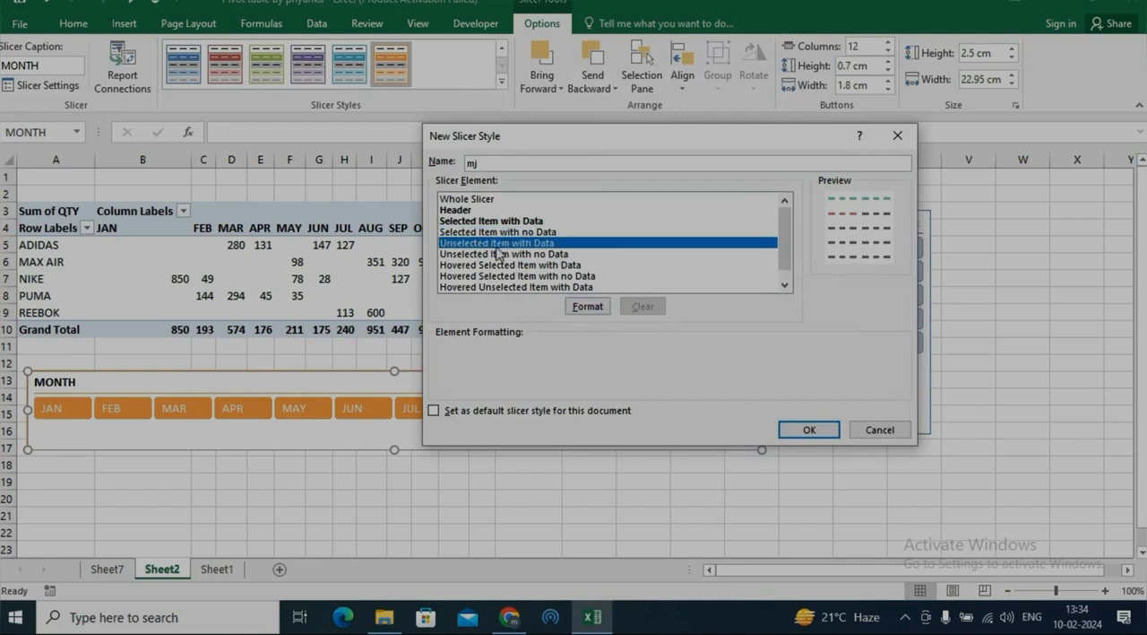
{"action": "left_click", "coordinate": [587, 306]}
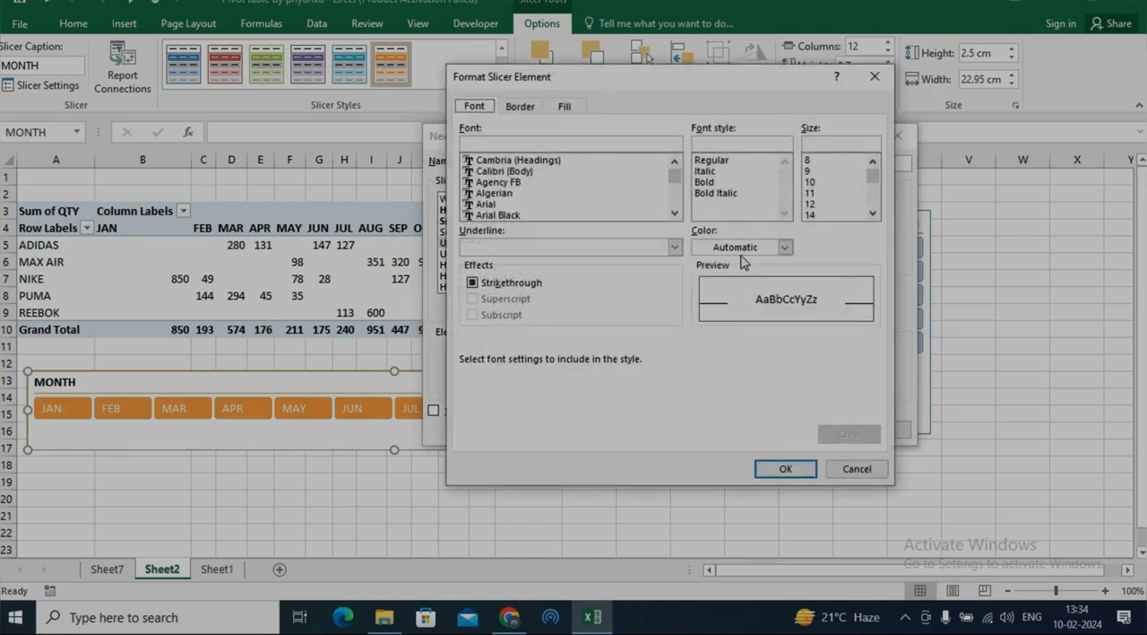
{"action": "left_click", "coordinate": [785, 248]}
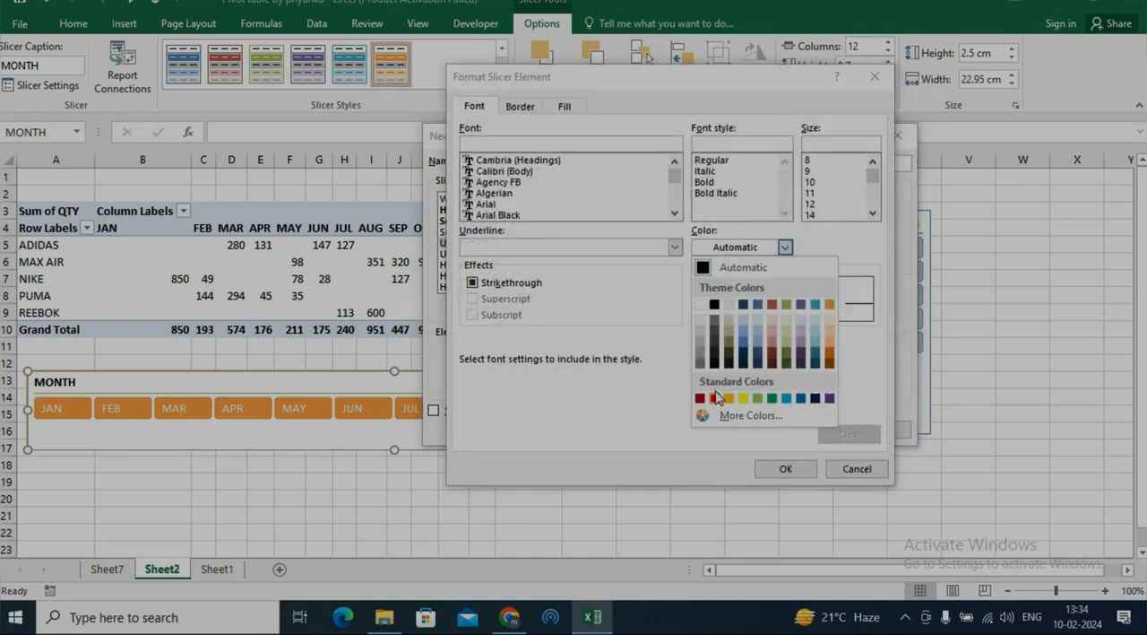
{"action": "left_click", "coordinate": [829, 398]}
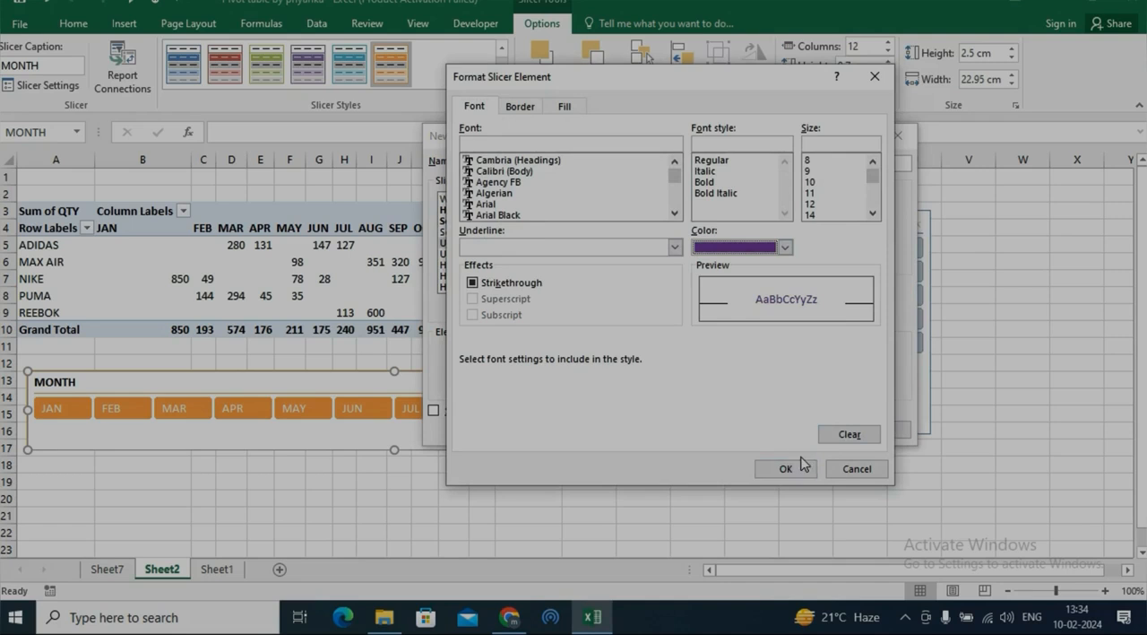
{"action": "left_click", "coordinate": [801, 469]}
{"action": "left_click", "coordinate": [809, 432]}
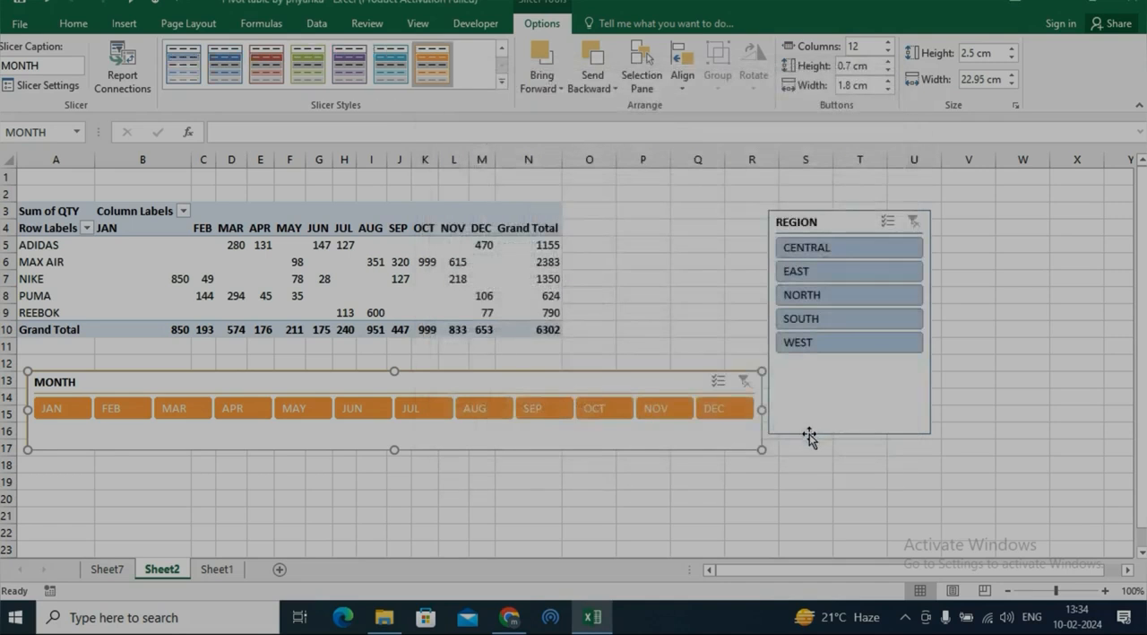
Try the custom mj style on the MONTH slicer, and apply the light gray style.
{"action": "left_click", "coordinate": [502, 81]}
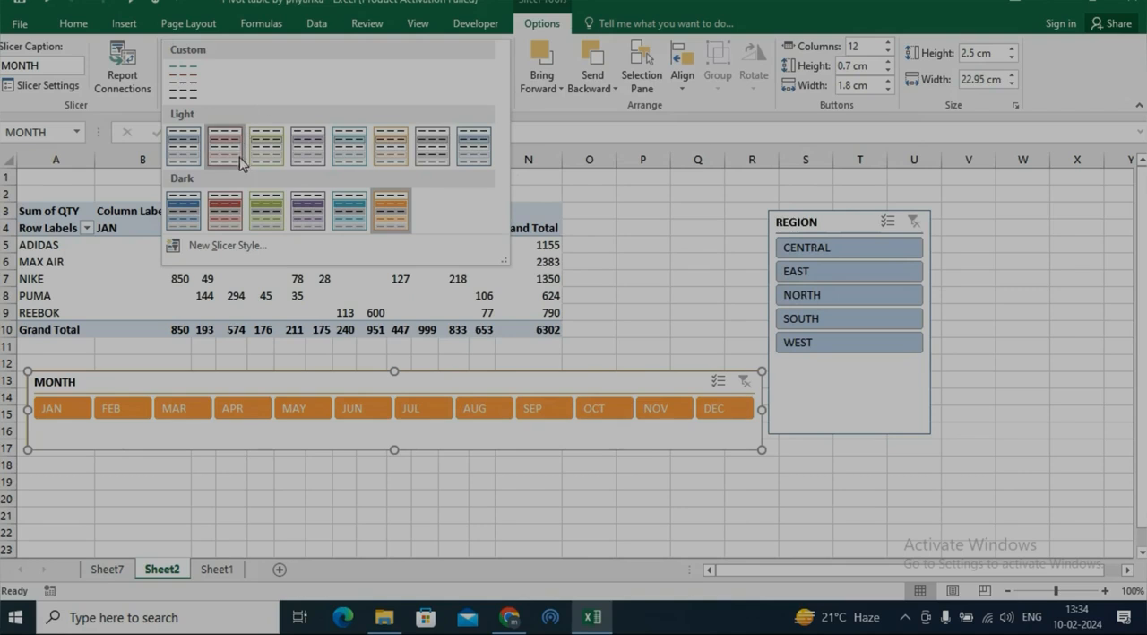
{"action": "left_click", "coordinate": [185, 84]}
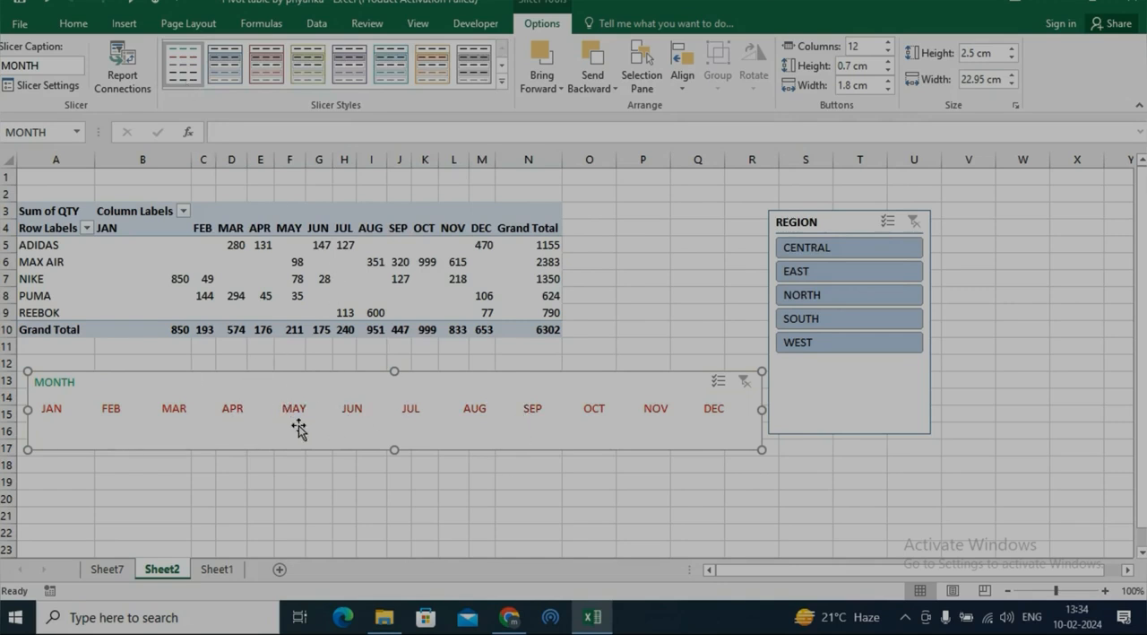
{"action": "left_click", "coordinate": [500, 86]}
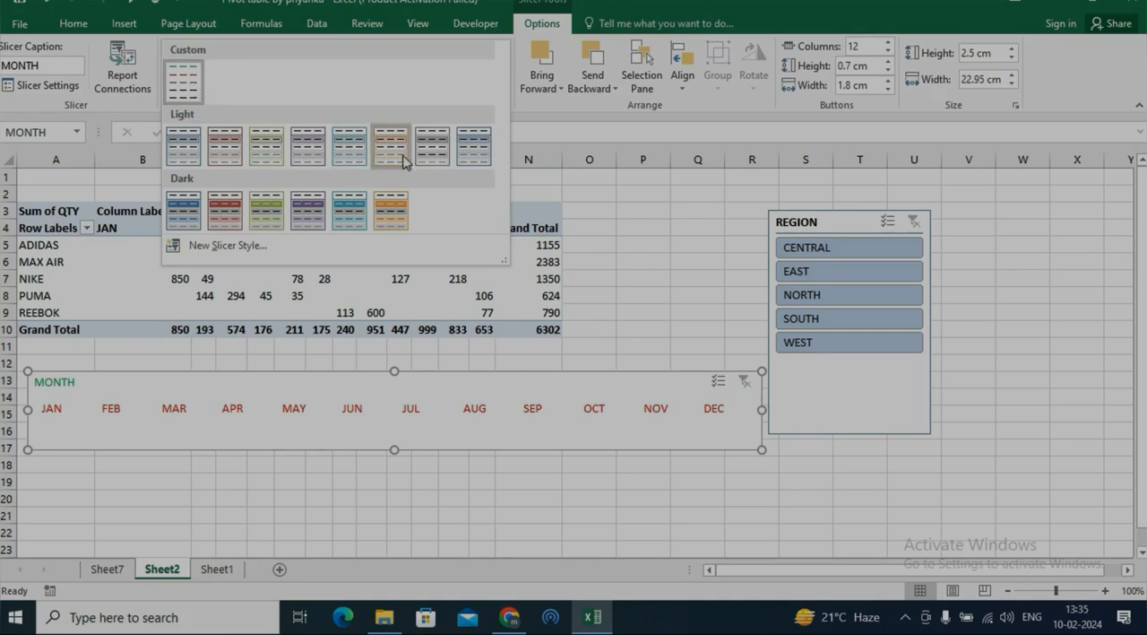
{"action": "left_click", "coordinate": [432, 148]}
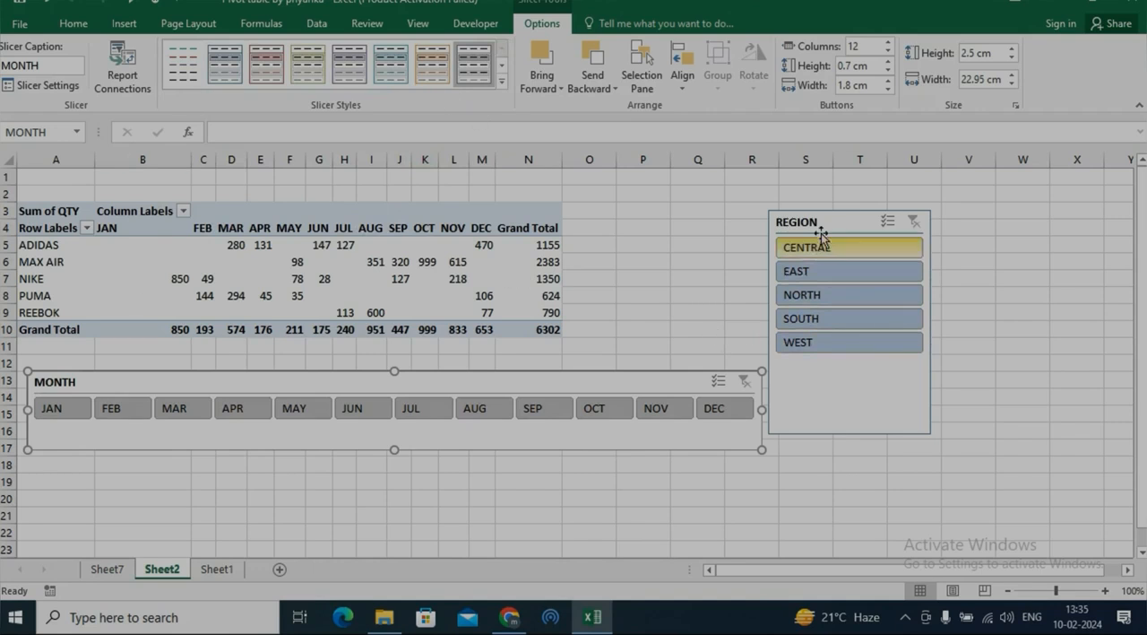
Nudge the REGION slicer farther away from the MONTH slicer, and change the MONTH slicer's header caption to mon.
{"action": "left_click_drag", "start_coordinate": [827, 226], "coordinate": [847, 224]}
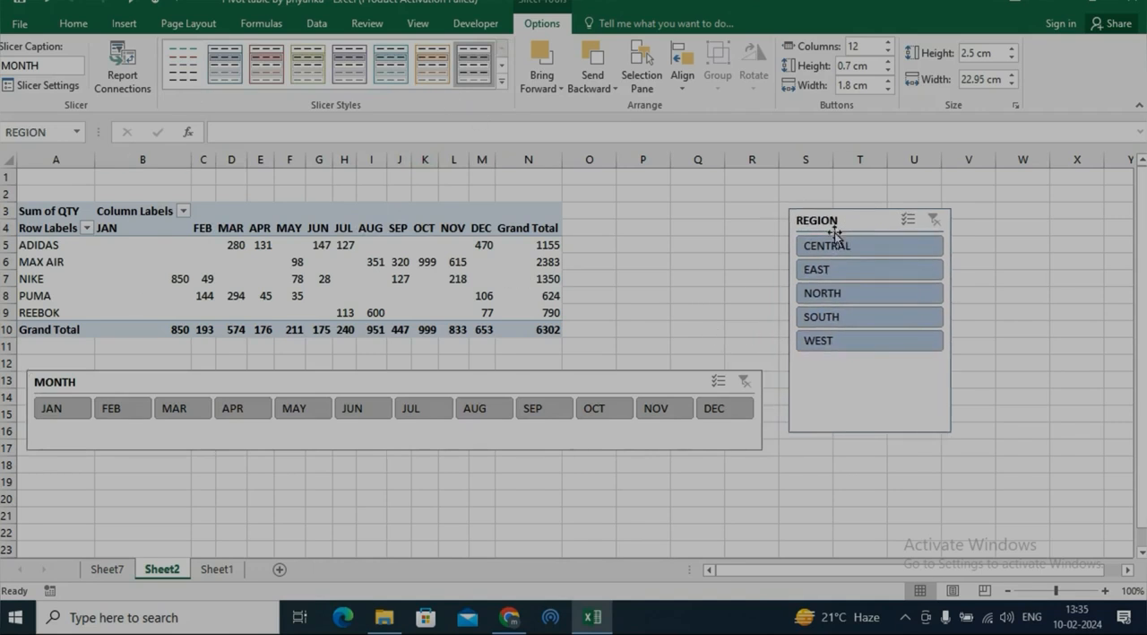
{"action": "left_click", "coordinate": [592, 375]}
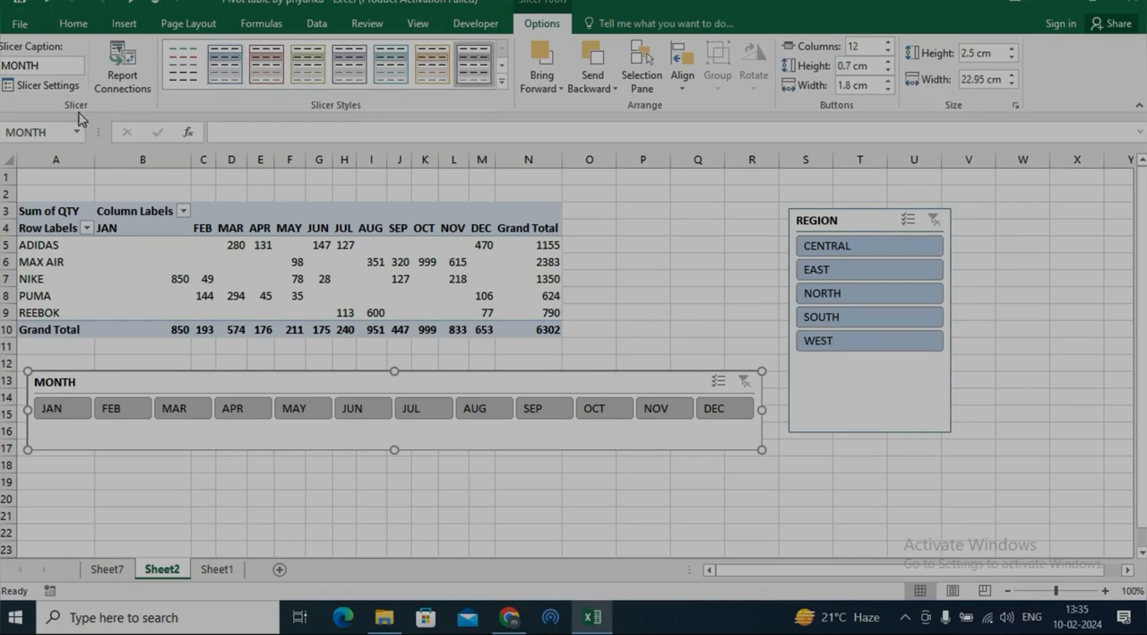
{"action": "left_click", "coordinate": [52, 87]}
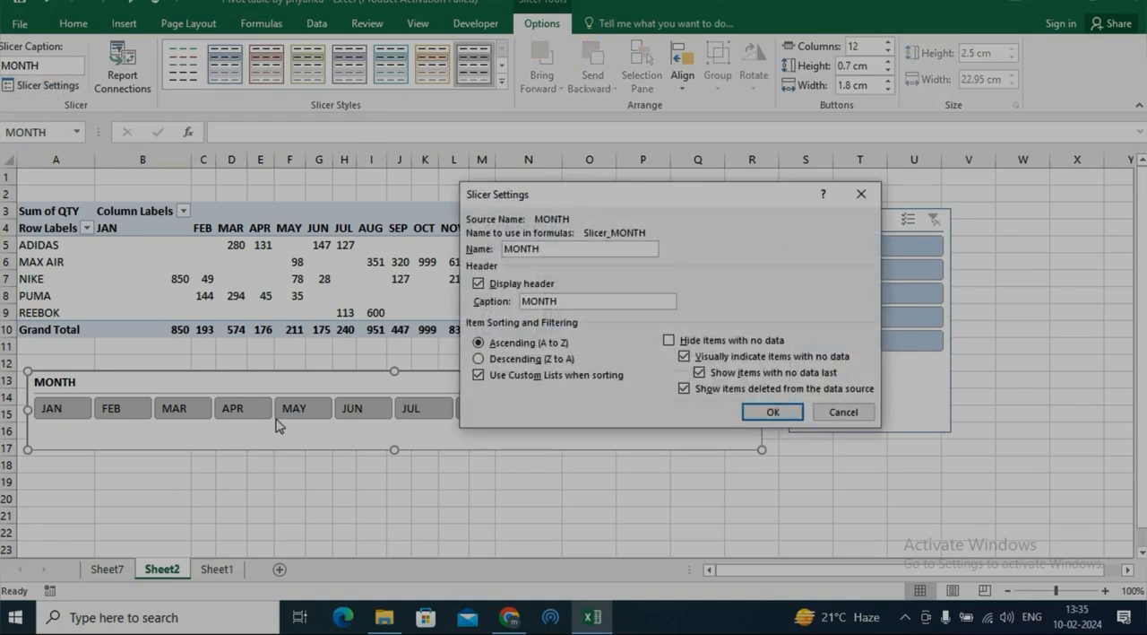
{"action": "left_click_drag", "start_coordinate": [531, 306], "coordinate": [451, 312]}
{"action": "type", "text": "mon"}
{"action": "left_click", "coordinate": [769, 414]}
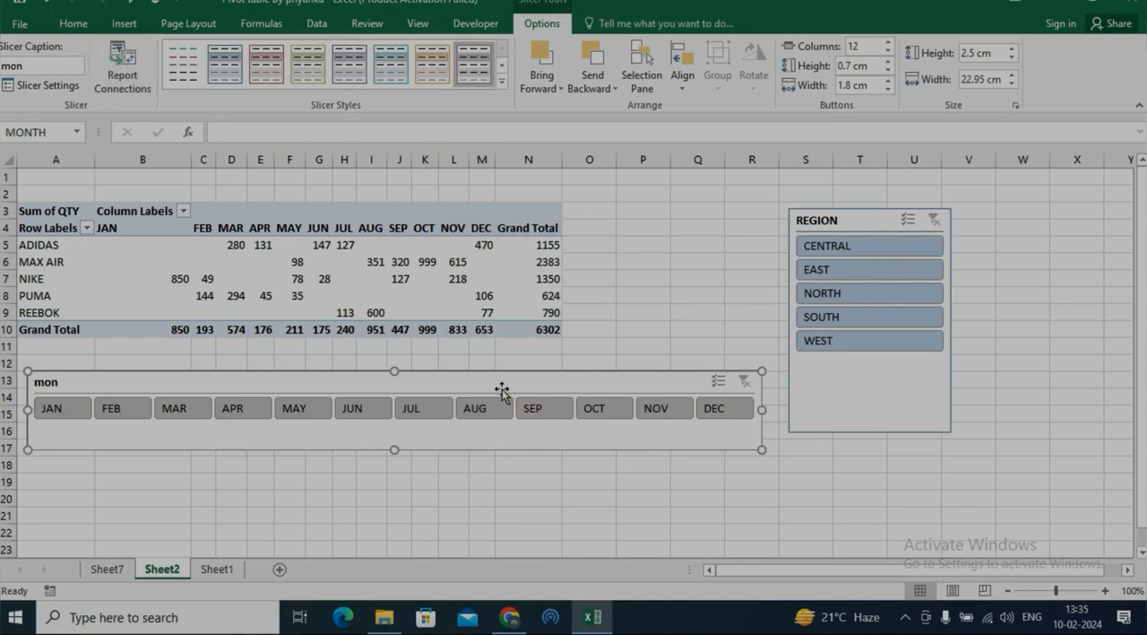
Move the REGION slicer up to about row 2 and shorten it to about 5.48 cm high.
{"action": "left_click", "coordinate": [868, 226]}
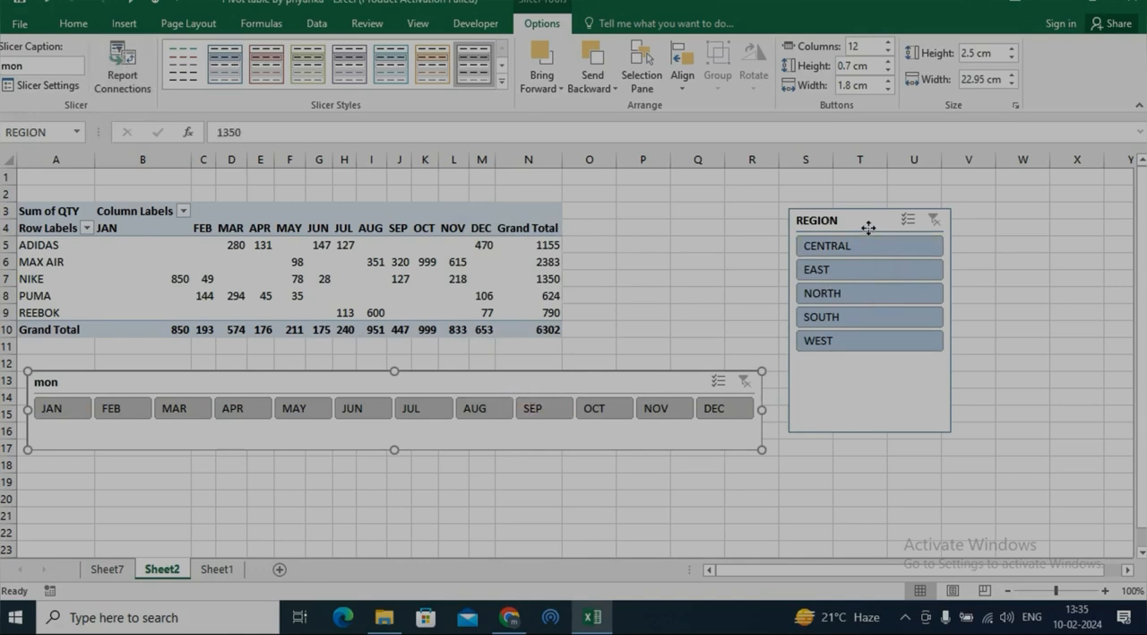
{"action": "left_click_drag", "start_coordinate": [868, 226], "coordinate": [859, 208]}
{"action": "left_click_drag", "start_coordinate": [860, 413], "coordinate": [859, 365]}
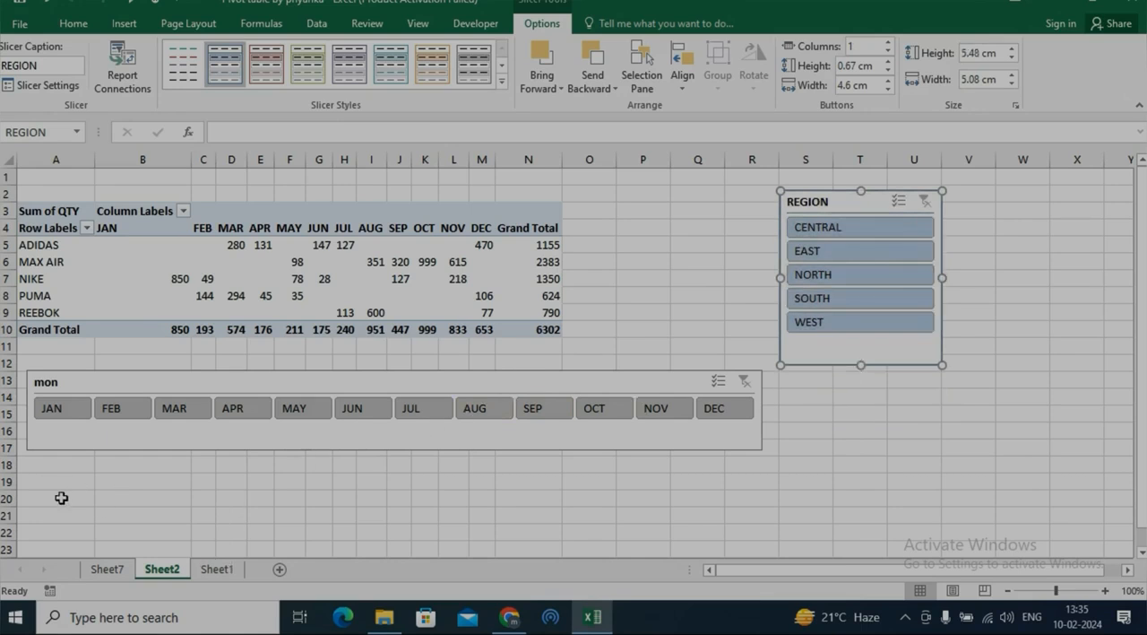
Create a pivot table from the Sheet1 data range A1:J48, placed on the existing worksheet Sheet2 at cell A19.
{"action": "left_click", "coordinate": [216, 568]}
{"action": "left_click", "coordinate": [301, 355]}
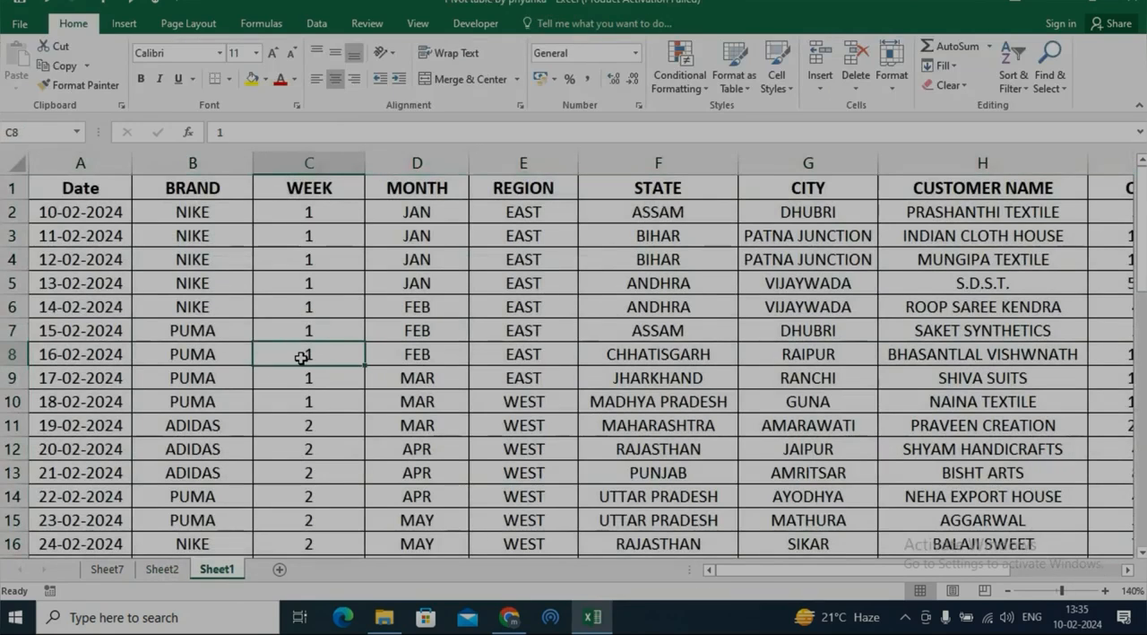
{"action": "key", "text": "ctrl+a"}
{"action": "key", "text": "alt"}
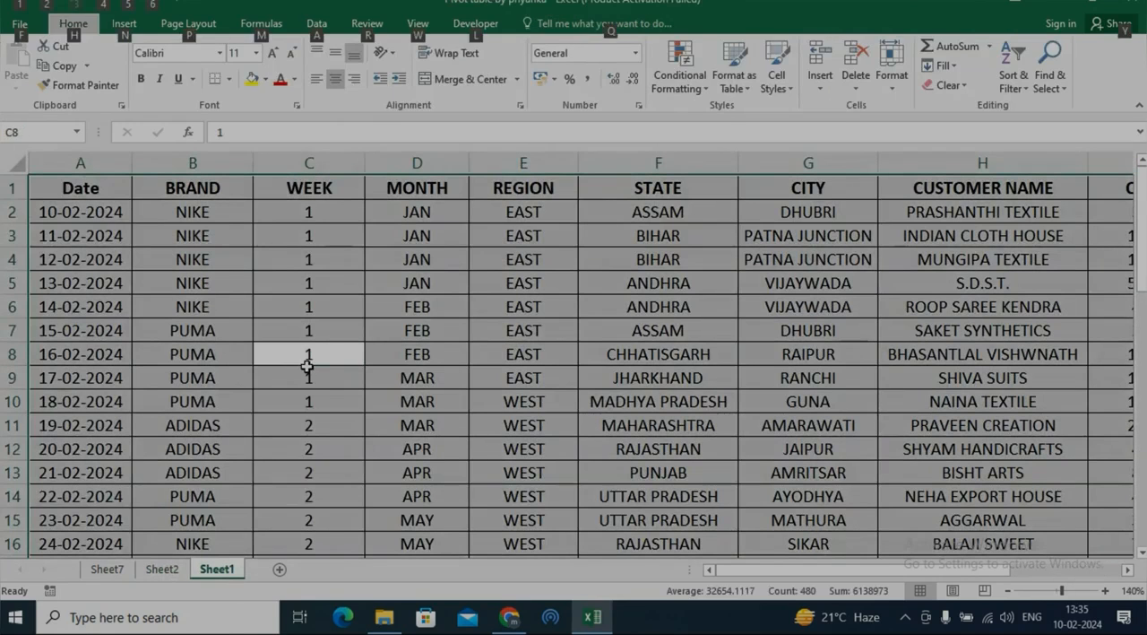
{"action": "key", "text": "n"}
{"action": "key", "text": "v"}
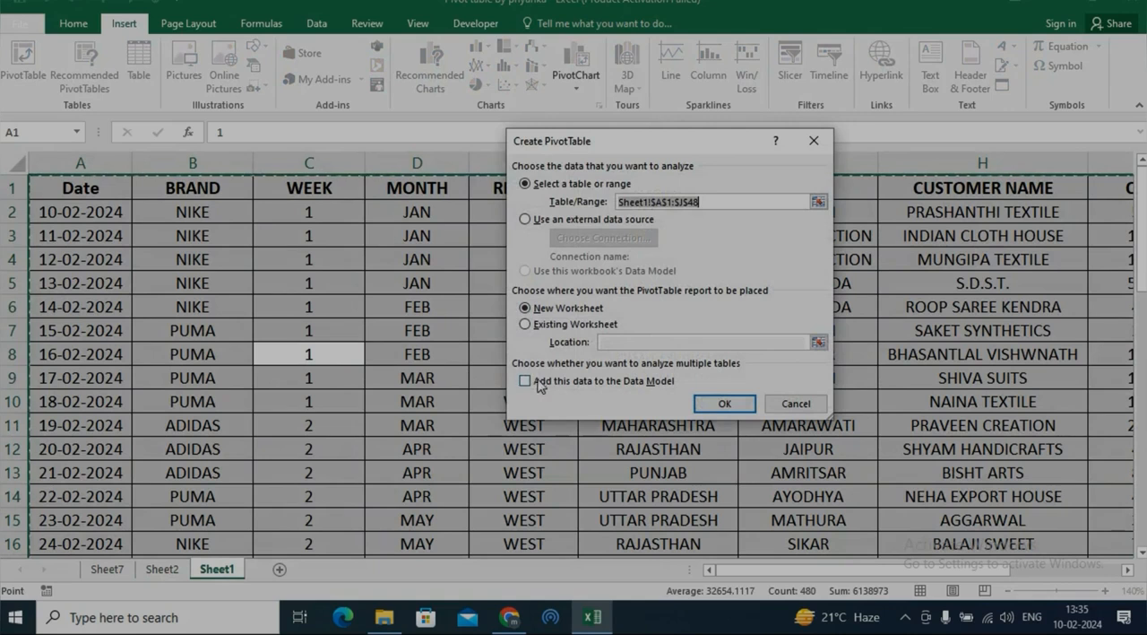
{"action": "left_click", "coordinate": [561, 326]}
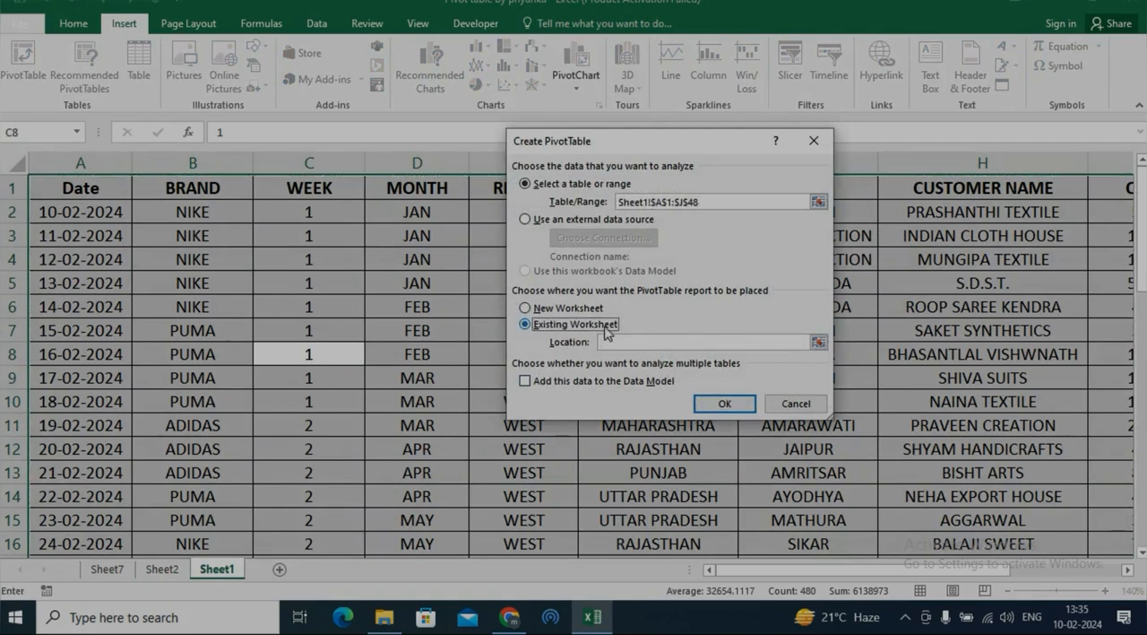
{"action": "left_click", "coordinate": [819, 342]}
{"action": "left_click", "coordinate": [162, 568]}
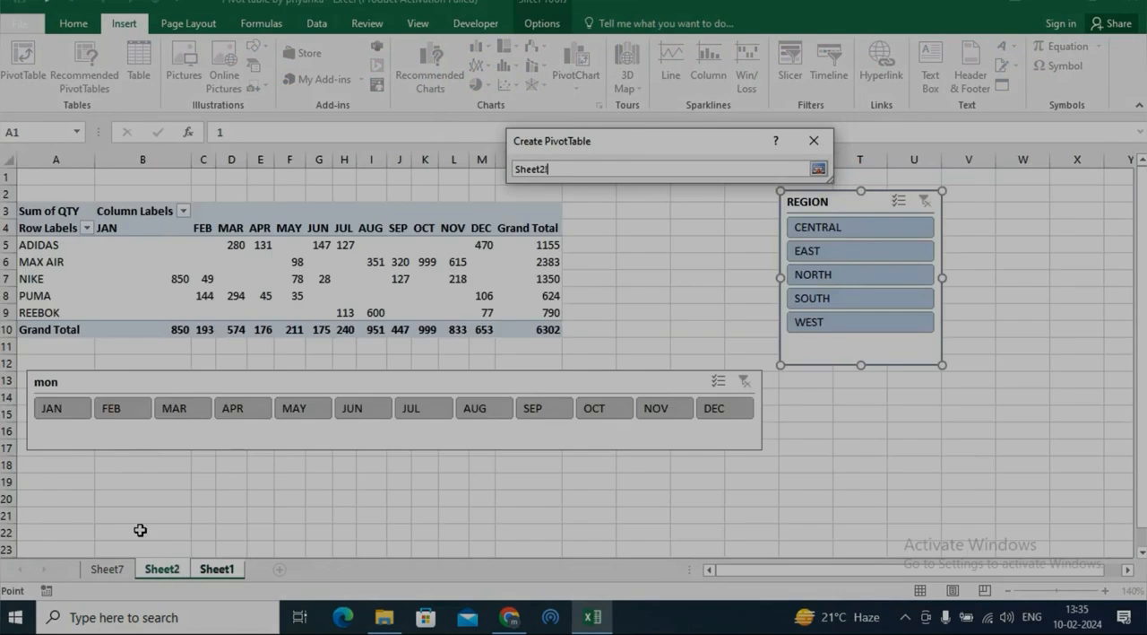
{"action": "left_click", "coordinate": [48, 485]}
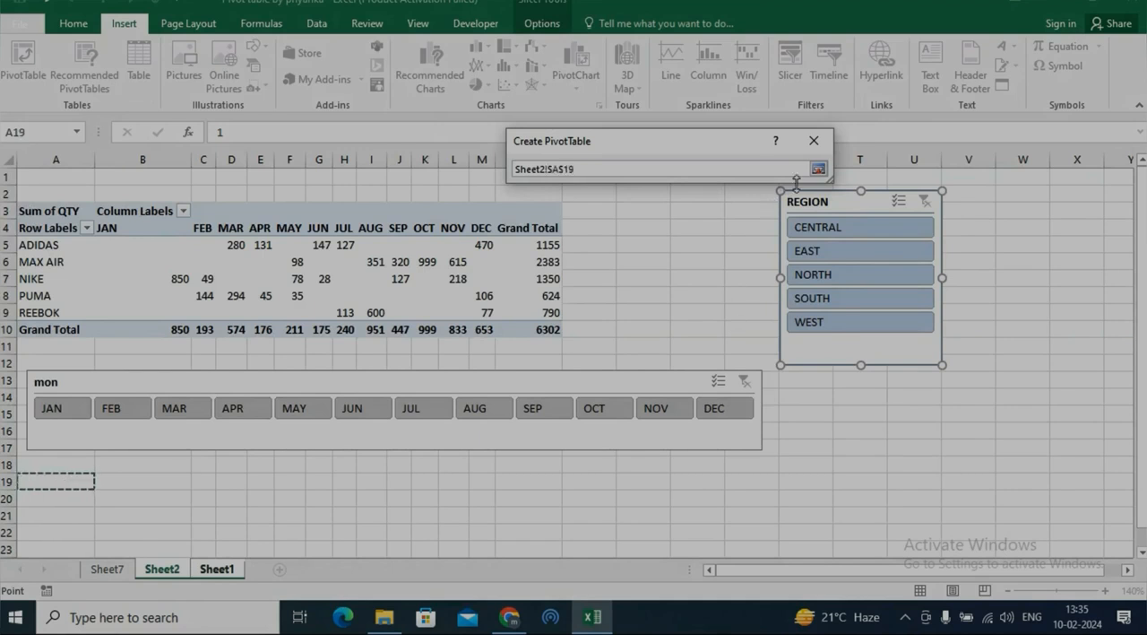
{"action": "left_click", "coordinate": [818, 169]}
{"action": "left_click", "coordinate": [725, 402]}
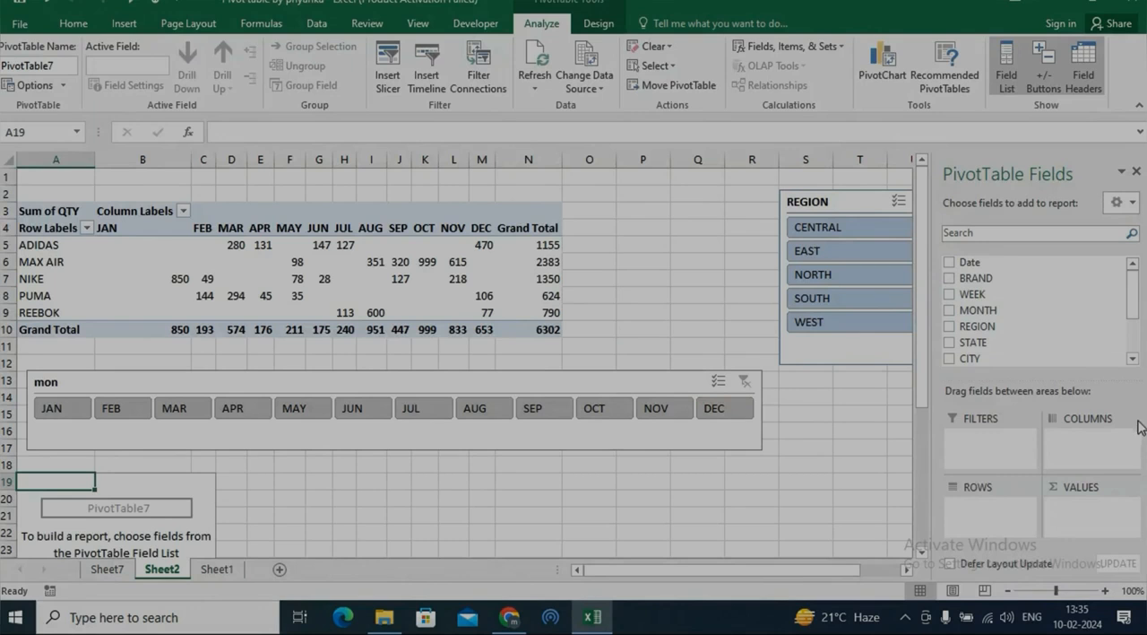
Lay out the new pivot table at A19 with MONTH in the rows and the sum of QTY in the values.
{"action": "left_click_drag", "start_coordinate": [920, 390], "coordinate": [1055, 380]}
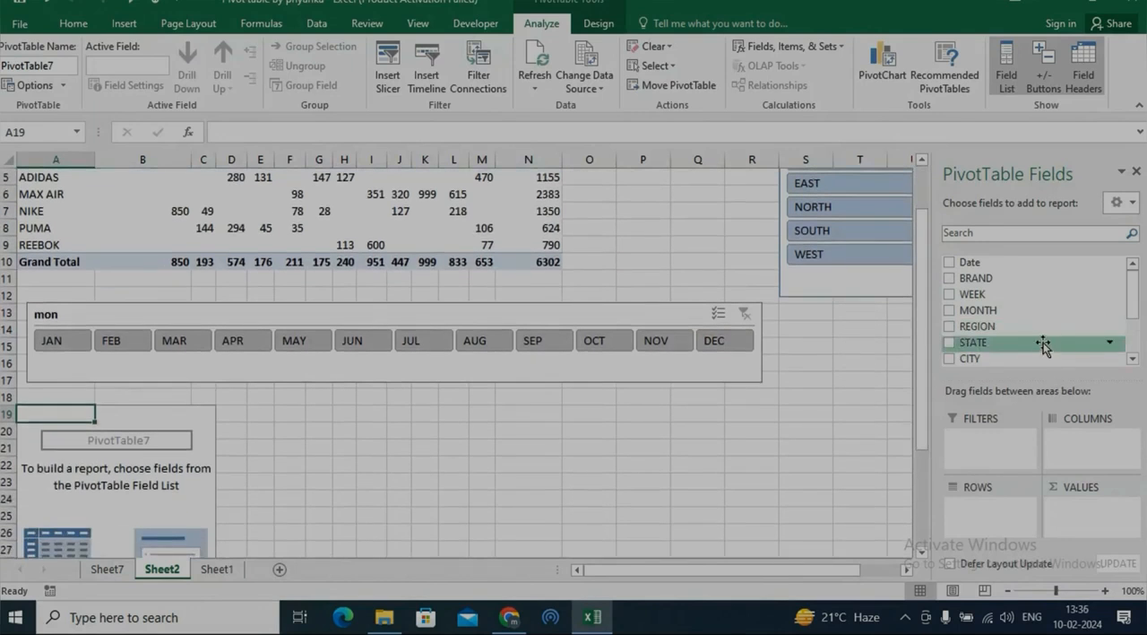
{"action": "left_click_drag", "start_coordinate": [1016, 311], "coordinate": [981, 518]}
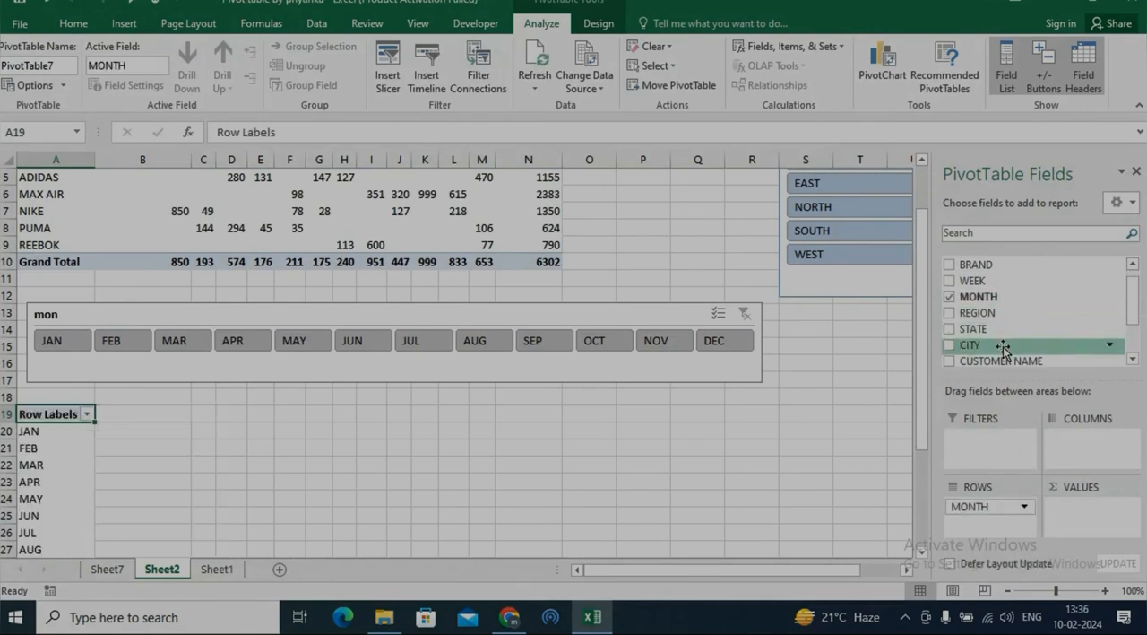
{"action": "left_click_drag", "start_coordinate": [1131, 305], "coordinate": [1134, 334]}
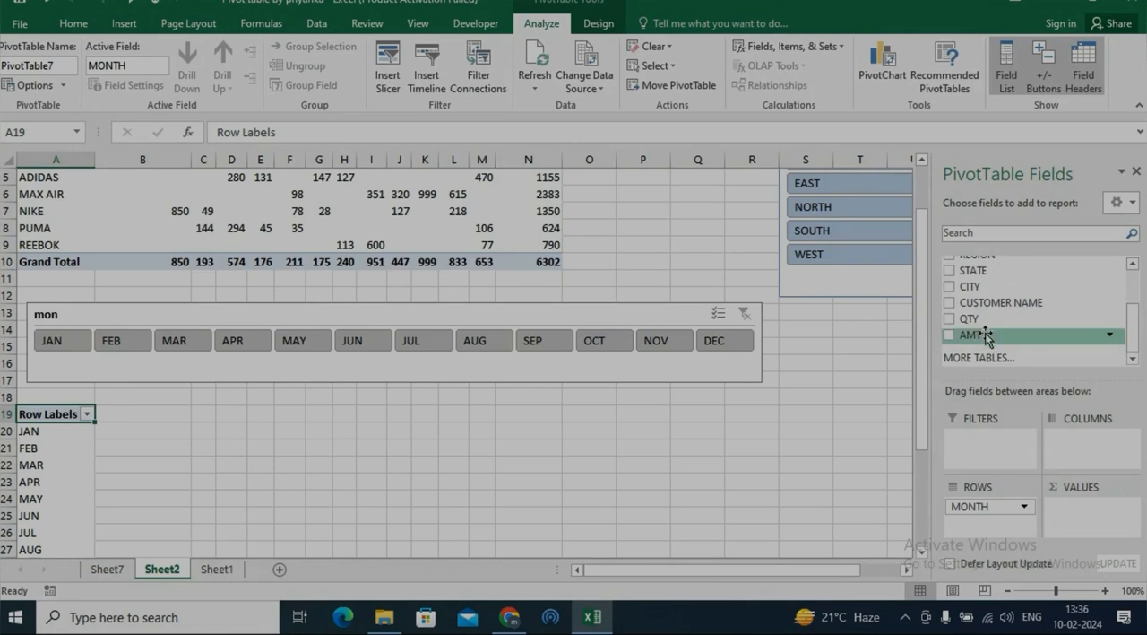
{"action": "left_click_drag", "start_coordinate": [985, 325], "coordinate": [1088, 520]}
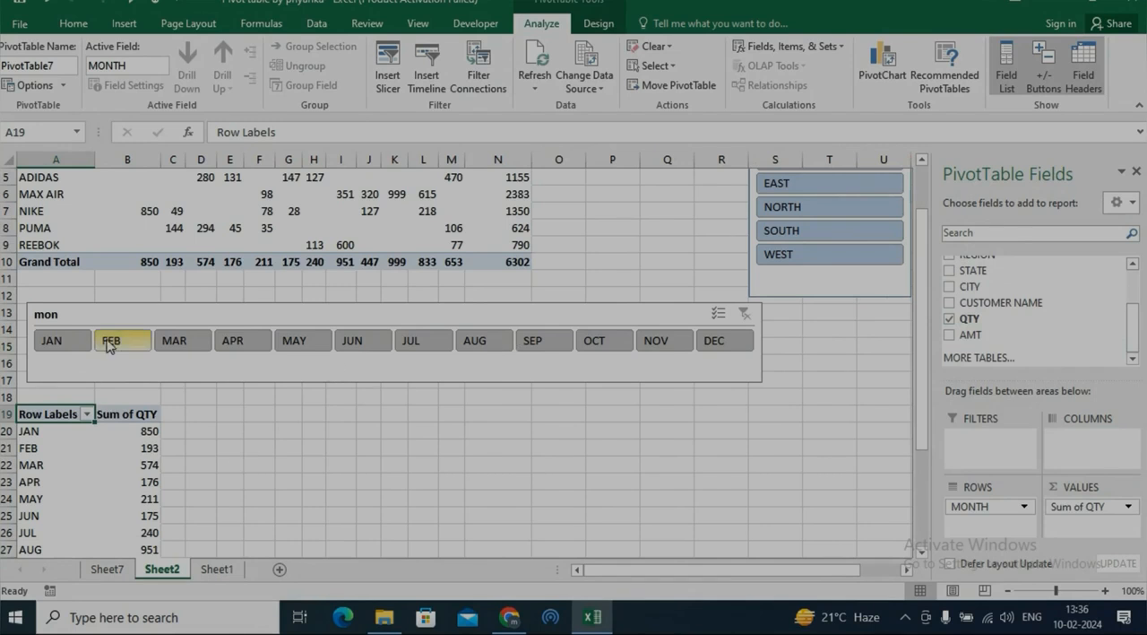
Filter with the MONTH slicer by JAN and by FEB in turn, and clear the slicer's filter.
{"action": "left_click", "coordinate": [77, 345]}
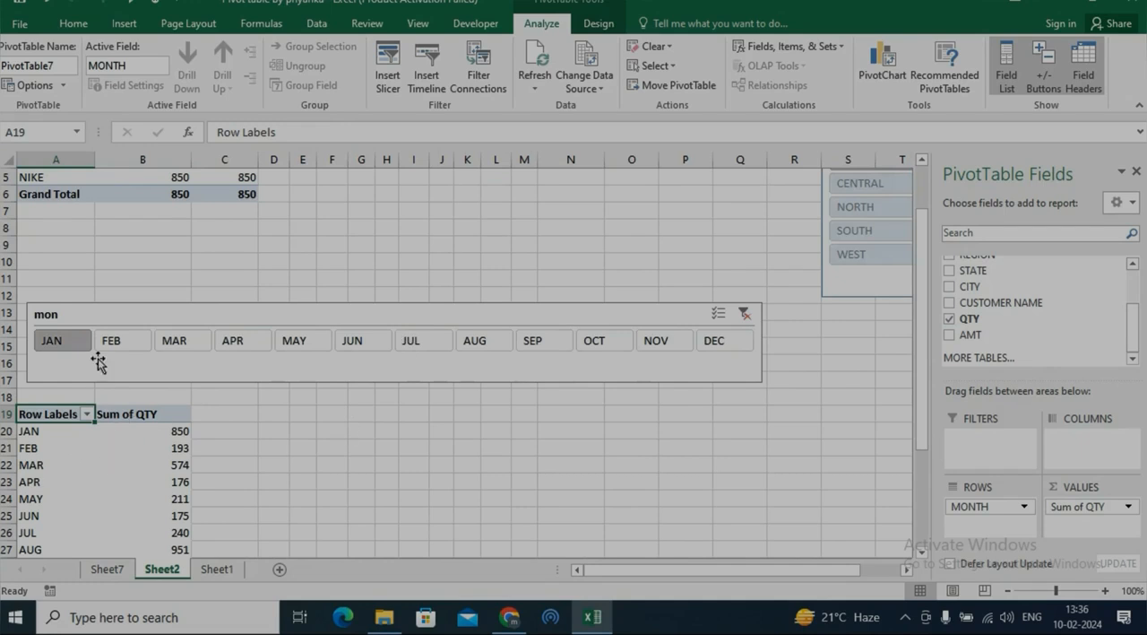
{"action": "left_click", "coordinate": [123, 342]}
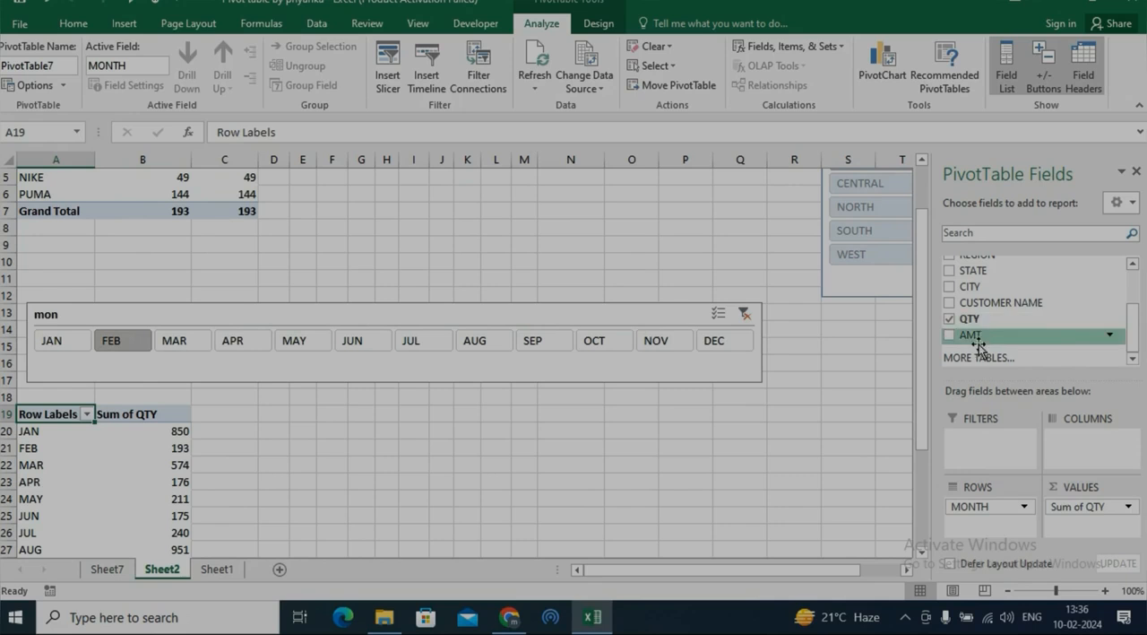
{"action": "left_click", "coordinate": [744, 314]}
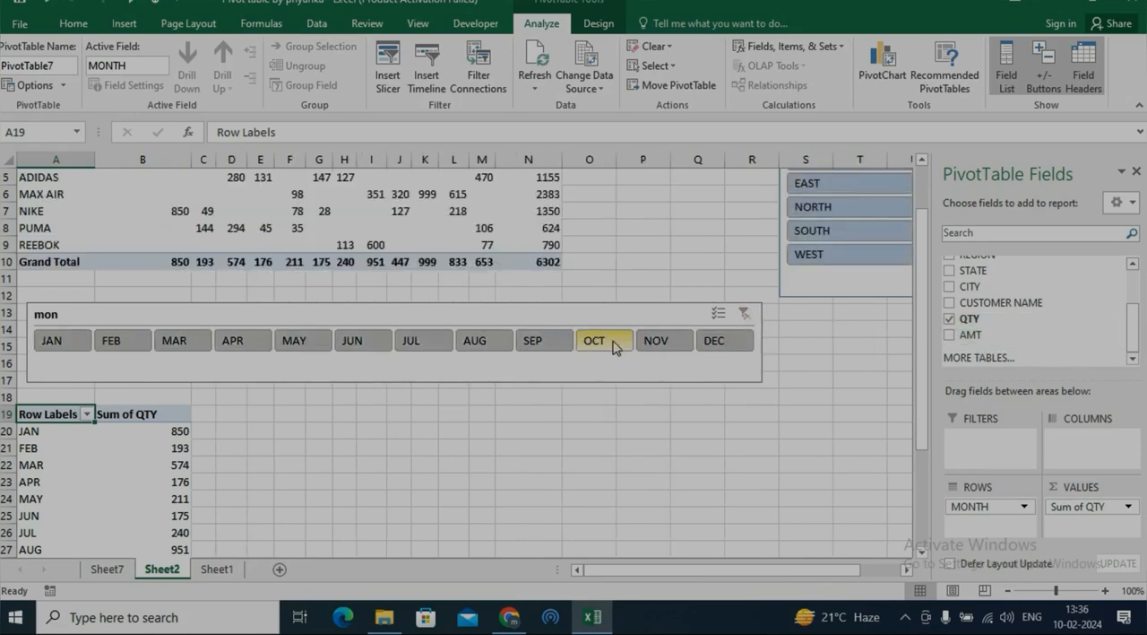
Review which pivot tables the MONTH slicer is connected to in its report connections.
{"action": "left_click_drag", "start_coordinate": [926, 328], "coordinate": [926, 308]}
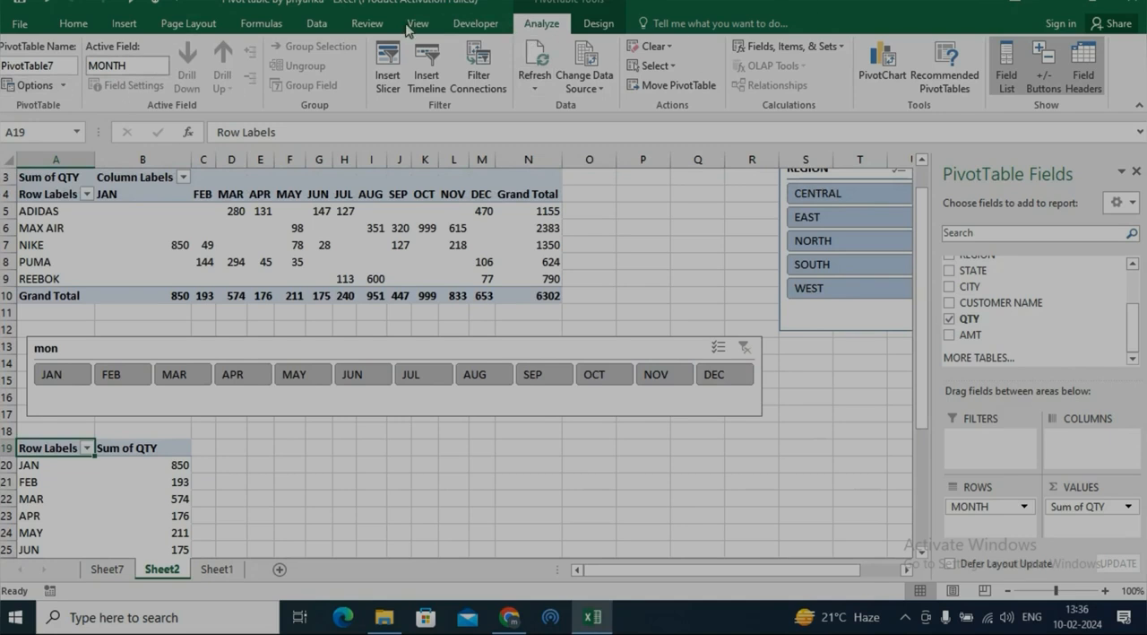
{"action": "left_click", "coordinate": [599, 33]}
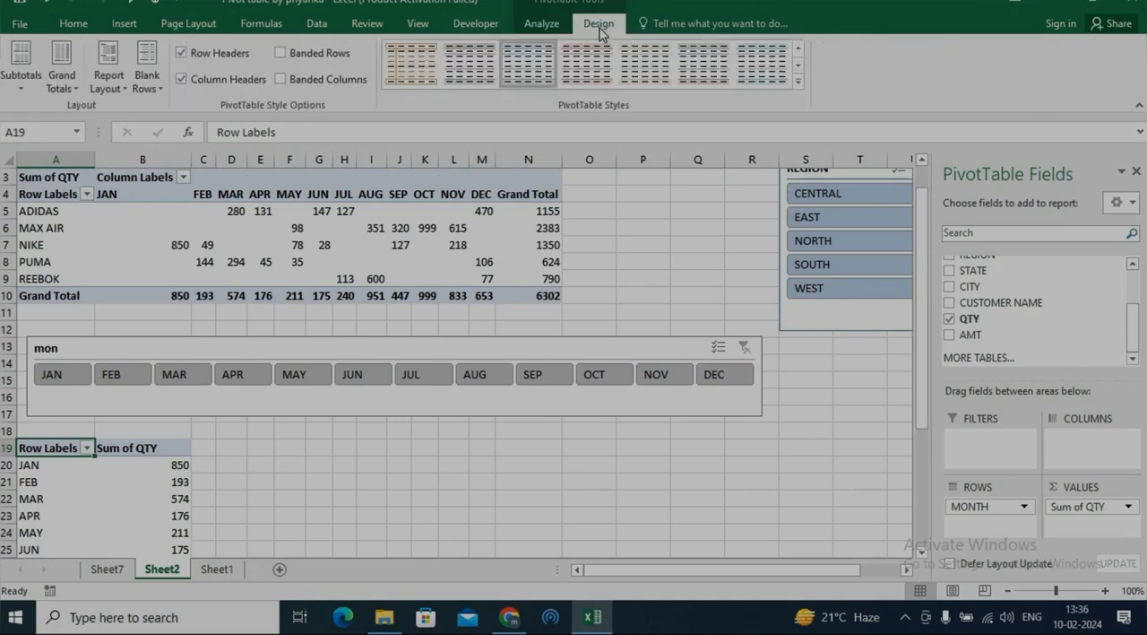
{"action": "left_click", "coordinate": [541, 23]}
{"action": "left_click", "coordinate": [190, 348]}
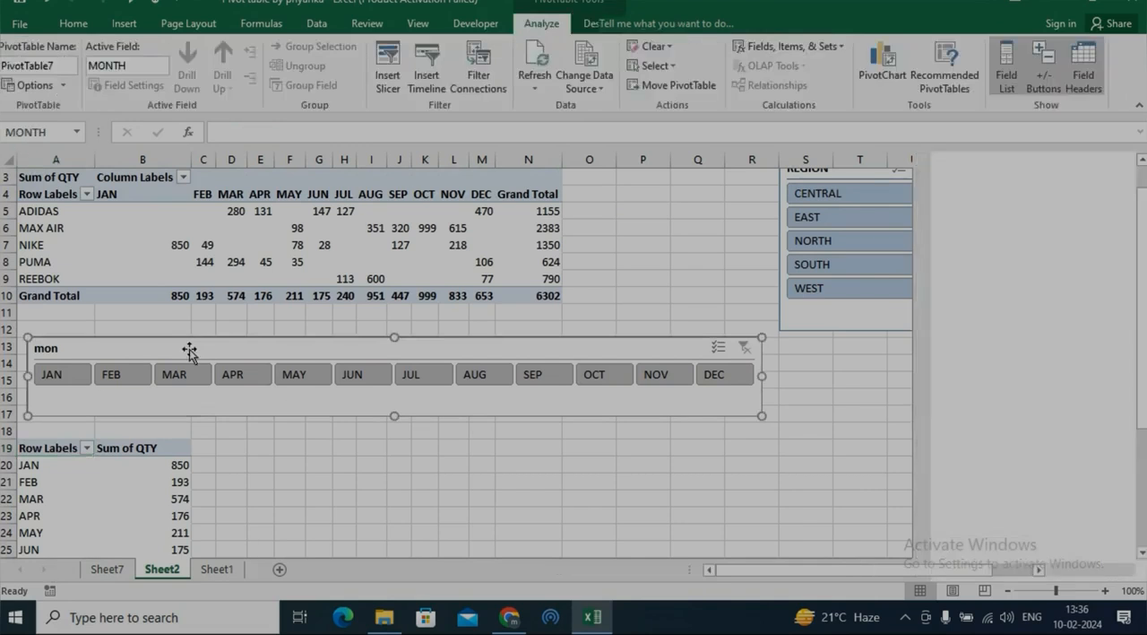
{"action": "left_click", "coordinate": [542, 27]}
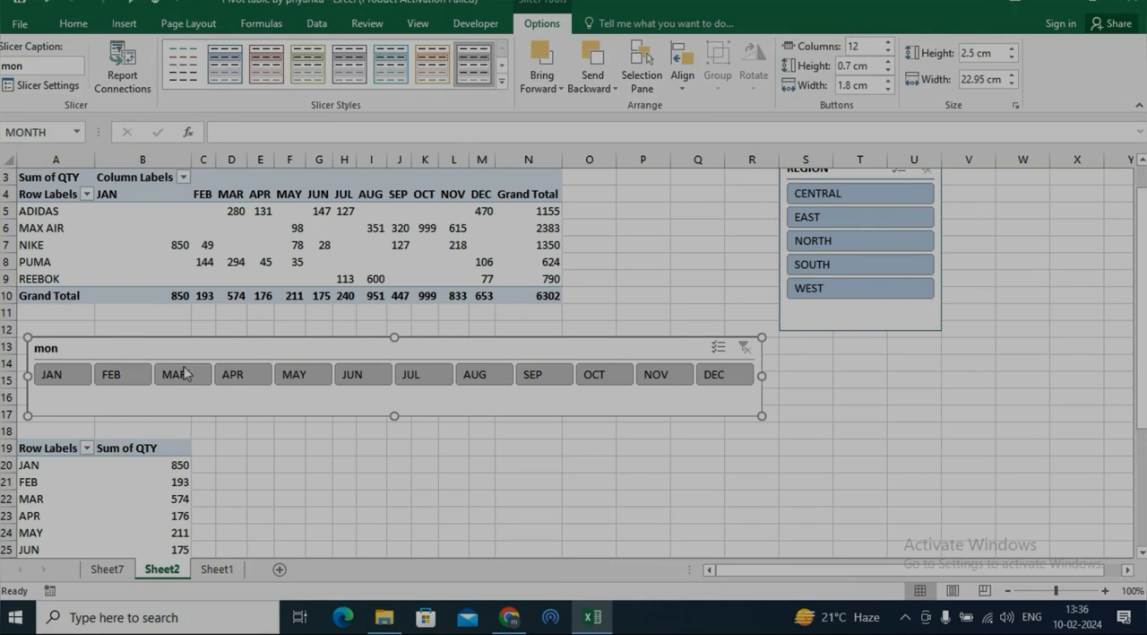
{"action": "left_click", "coordinate": [139, 92]}
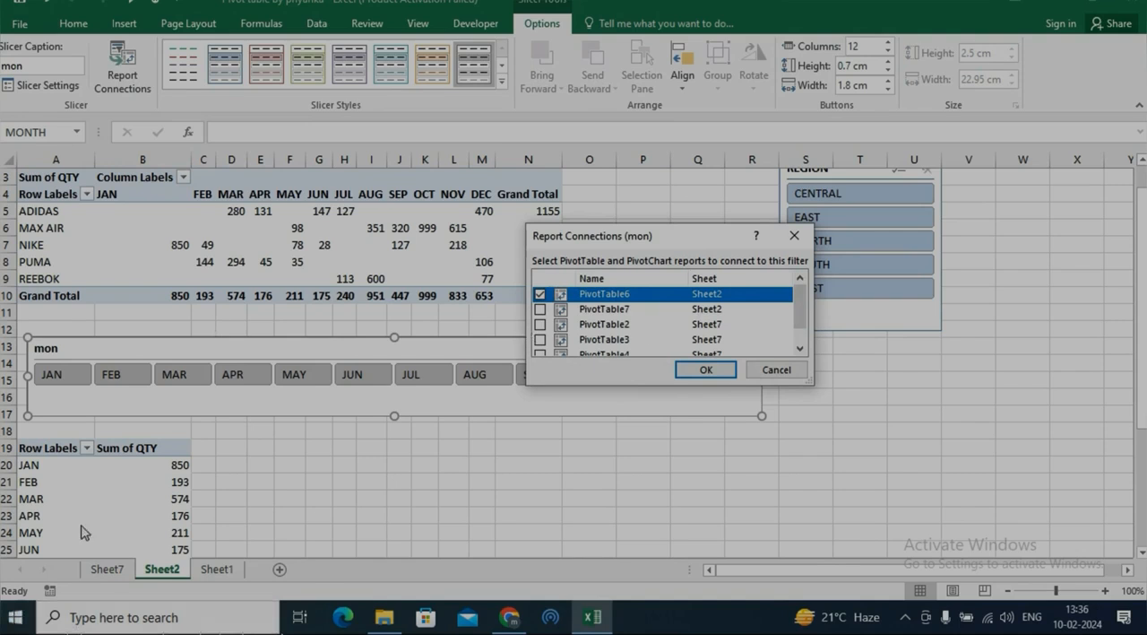
{"action": "left_click", "coordinate": [778, 371]}
Check the PivotTable names of the month summary at A19 and the brand-by-month table above it.
{"action": "left_click", "coordinate": [148, 500]}
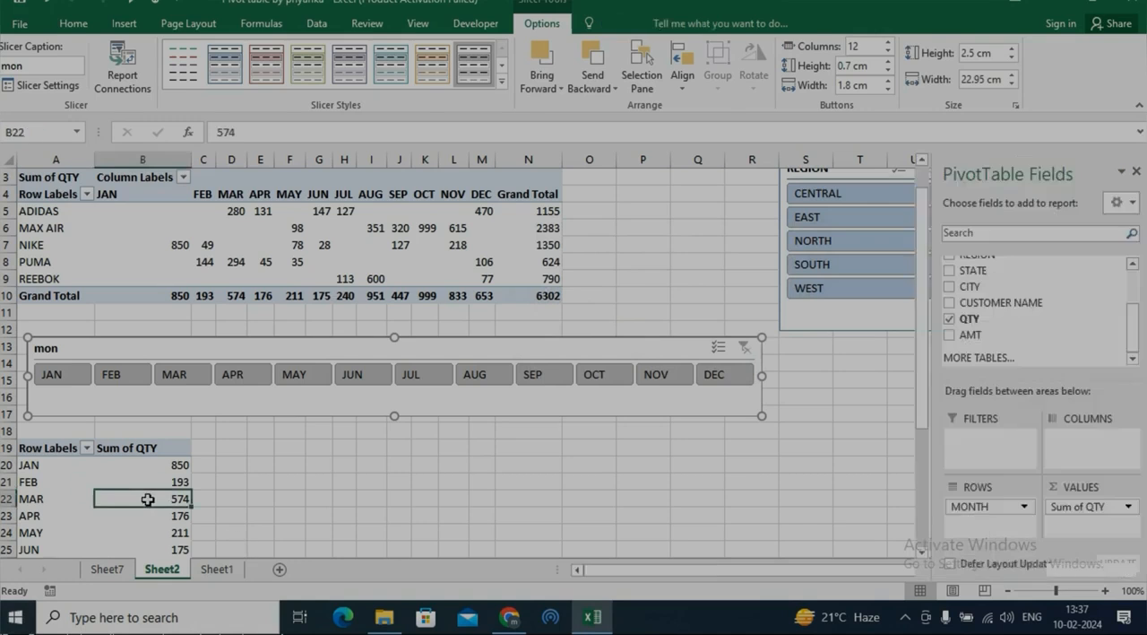
{"action": "left_click", "coordinate": [541, 23]}
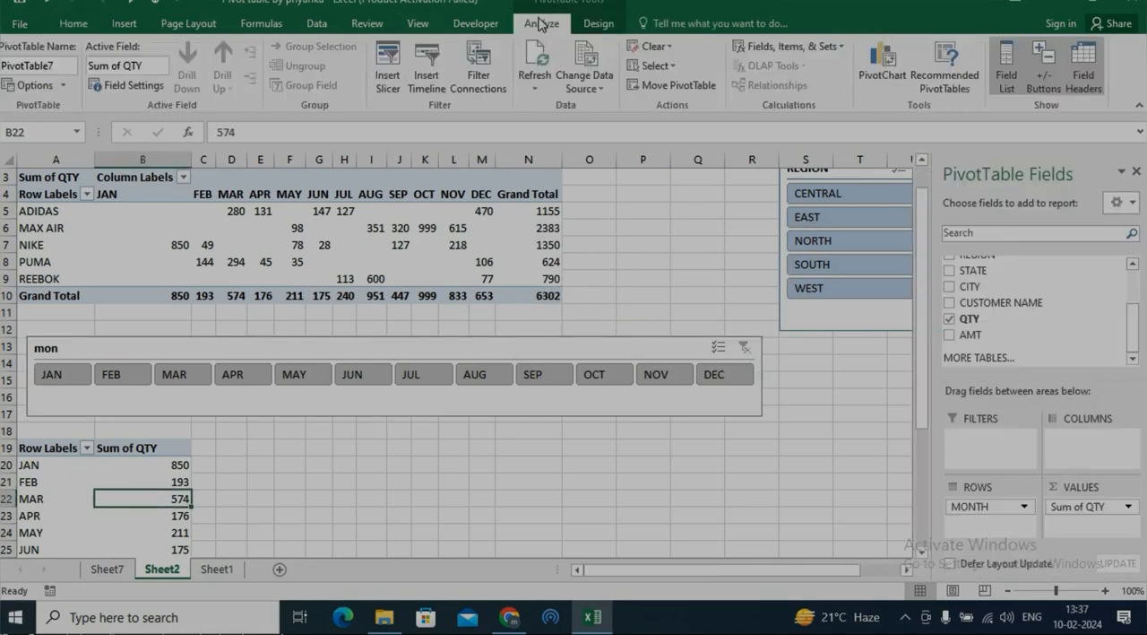
{"action": "left_click", "coordinate": [32, 66]}
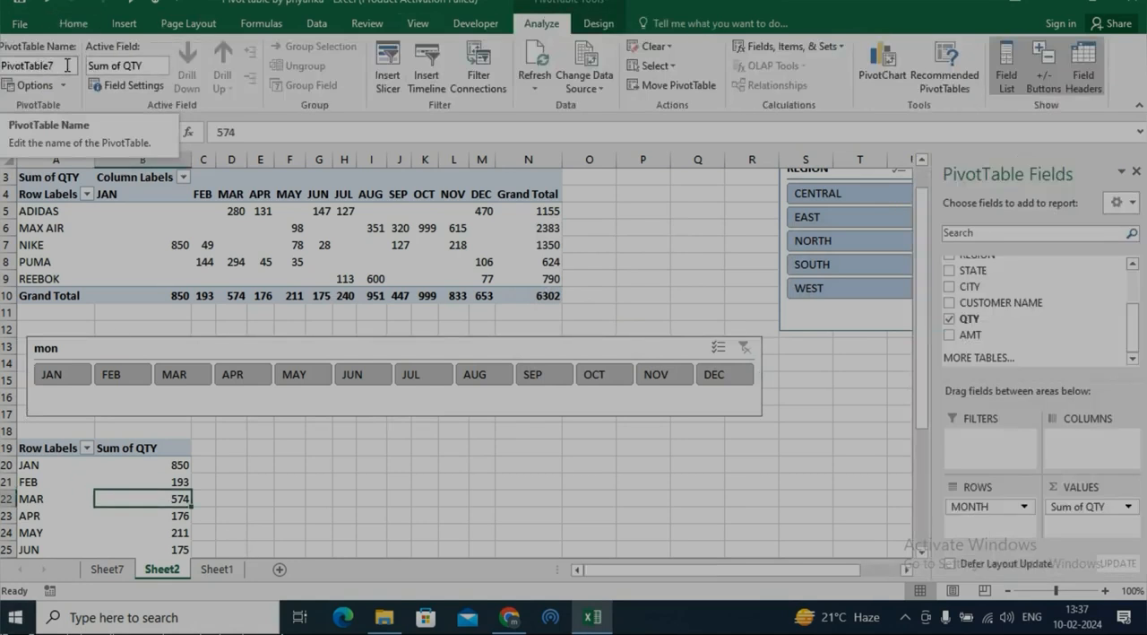
{"action": "left_click", "coordinate": [232, 226]}
{"action": "left_click", "coordinate": [139, 492]}
Connect the MONTH slicer to PivotTable7 on Sheet2 in addition to PivotTable6.
{"action": "left_click", "coordinate": [176, 405]}
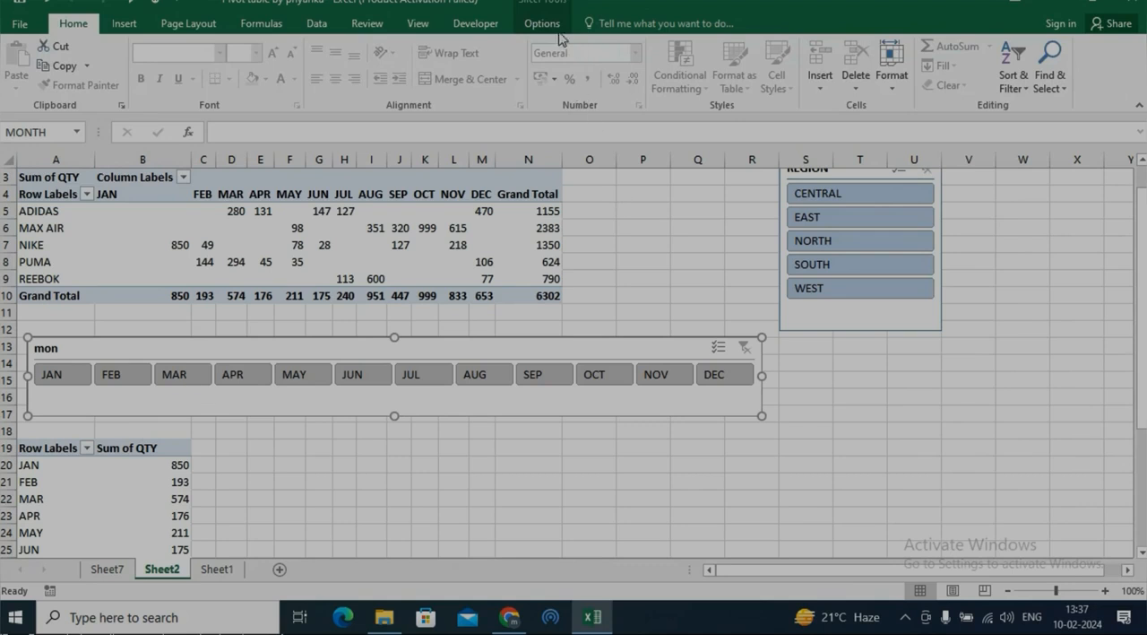
{"action": "left_click", "coordinate": [547, 25]}
{"action": "left_click", "coordinate": [126, 74]}
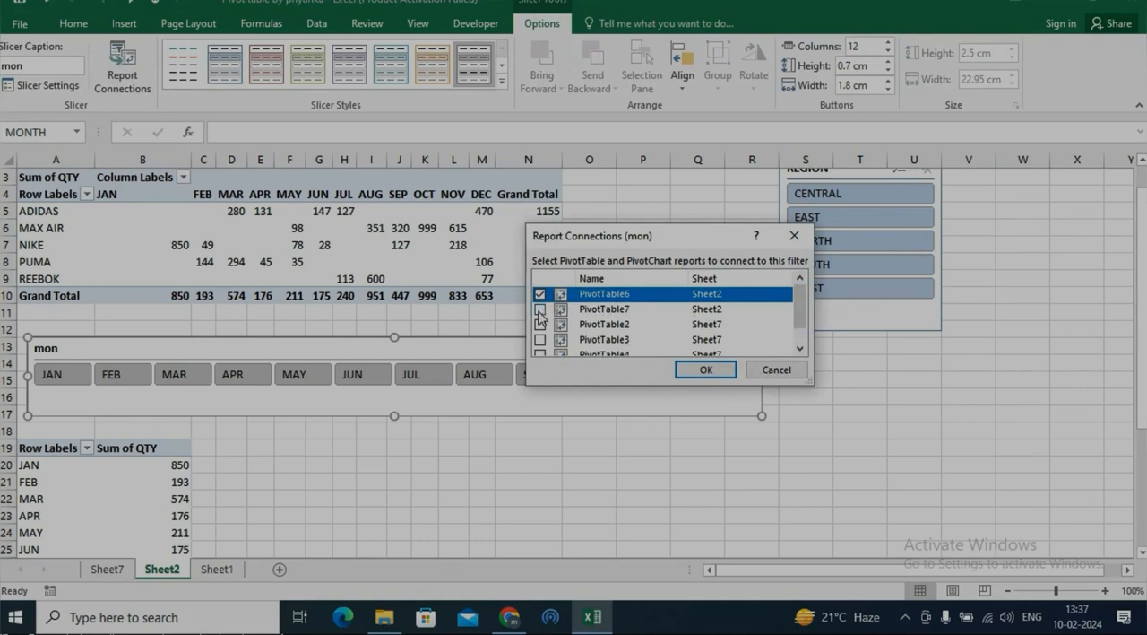
{"action": "left_click", "coordinate": [540, 309]}
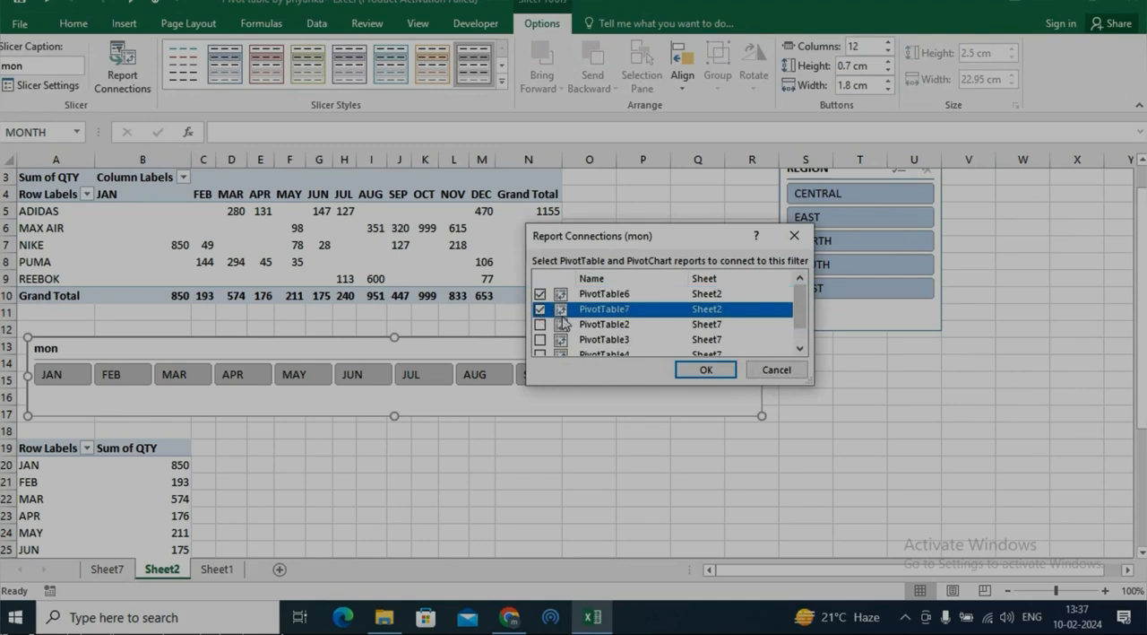
{"action": "left_click", "coordinate": [703, 369]}
Test the connected MONTH slicer with JAN, FEB and MAR singly and the range JAN to MAY, and clear its filter.
{"action": "left_click", "coordinate": [56, 369]}
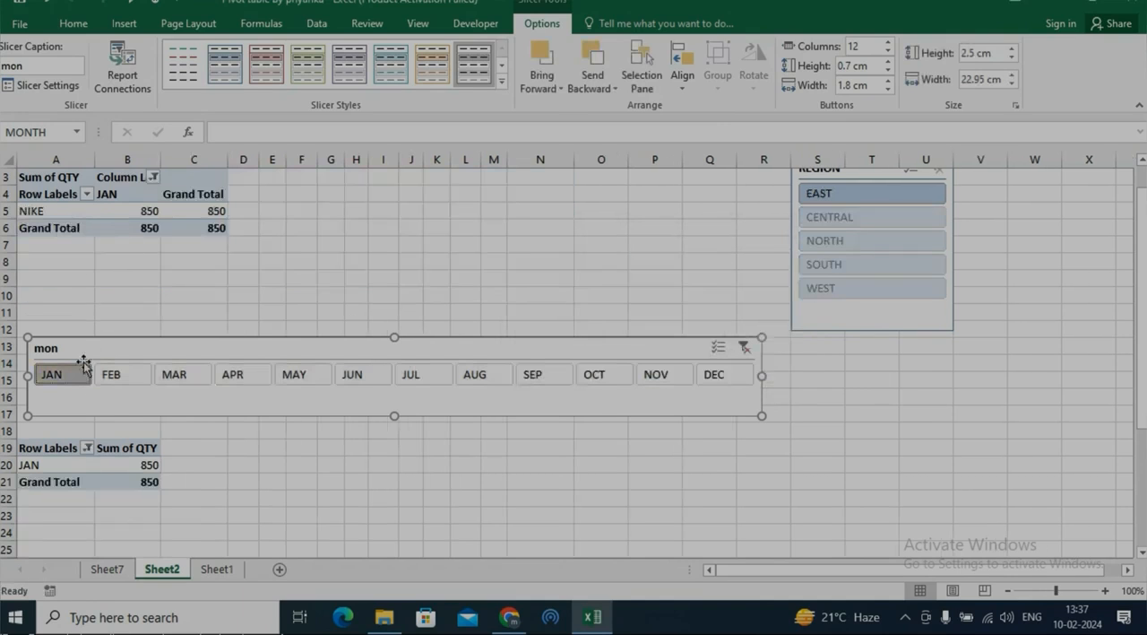
{"action": "left_click", "coordinate": [124, 379]}
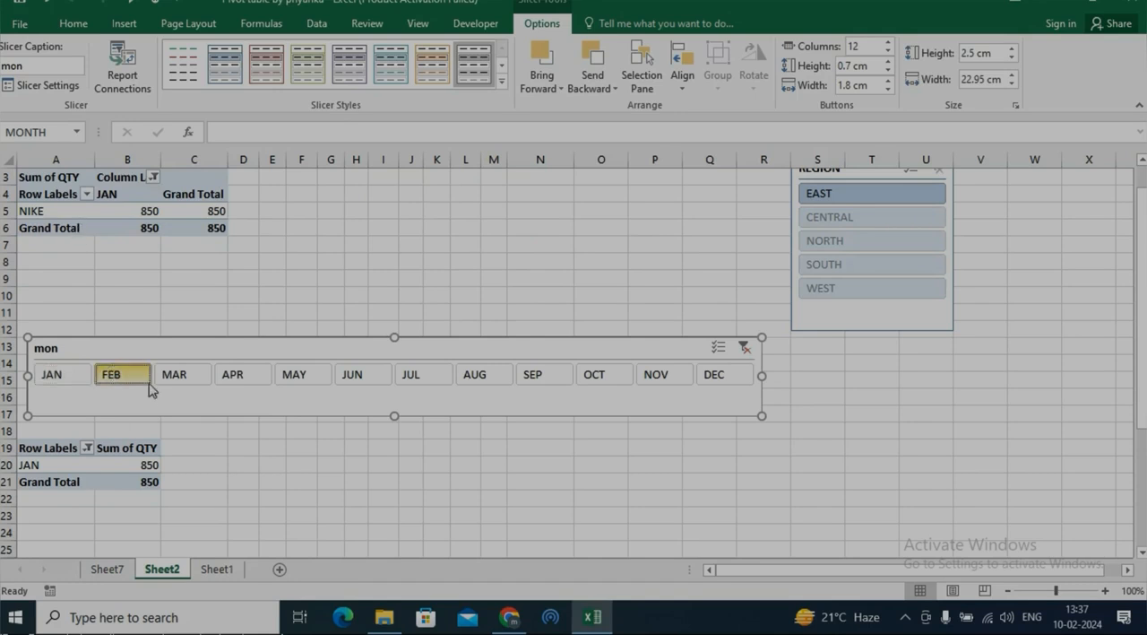
{"action": "left_click", "coordinate": [177, 378]}
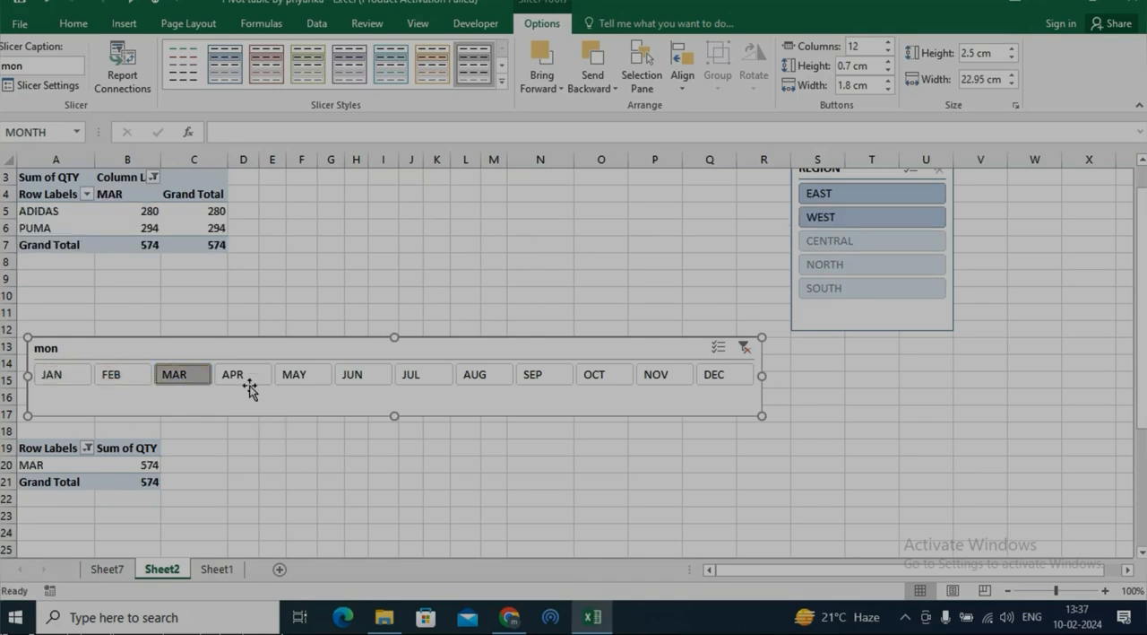
{"action": "left_click_drag", "start_coordinate": [249, 387], "coordinate": [54, 372]}
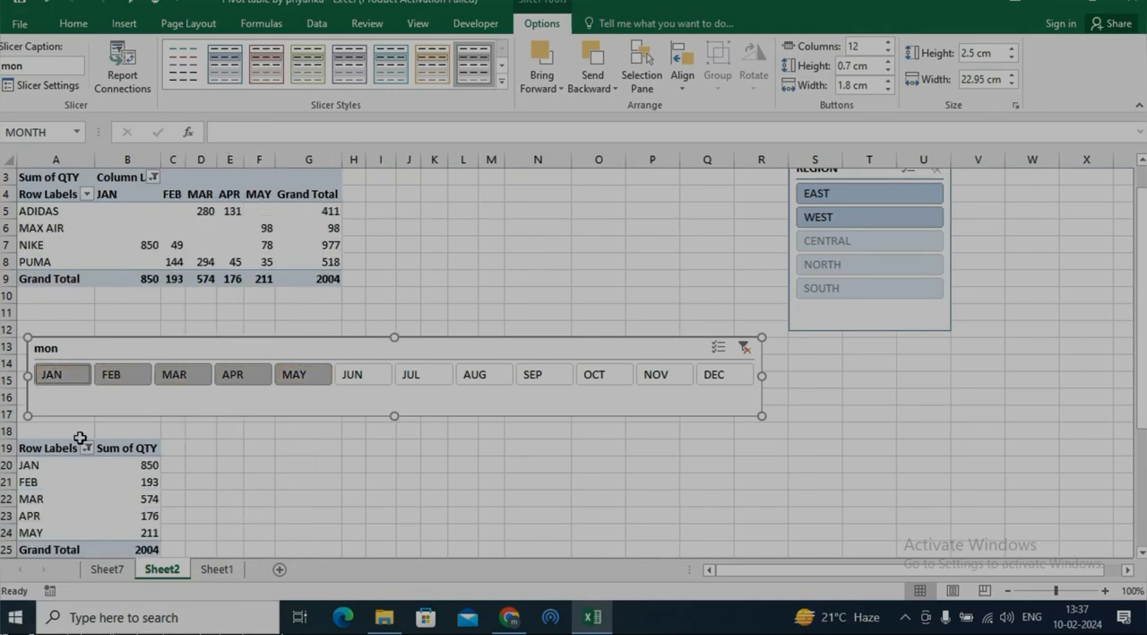
{"action": "left_click", "coordinate": [743, 349]}
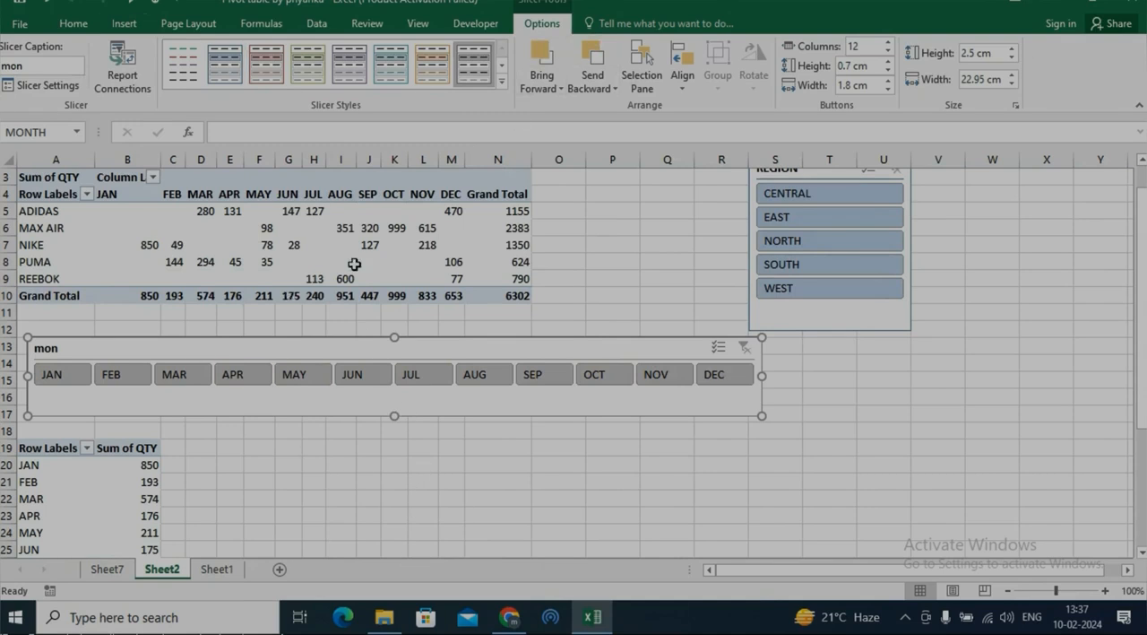
Create a pivot table from the Sheet1 data range A1:J48, placed on a new worksheet.
{"action": "left_click", "coordinate": [124, 23]}
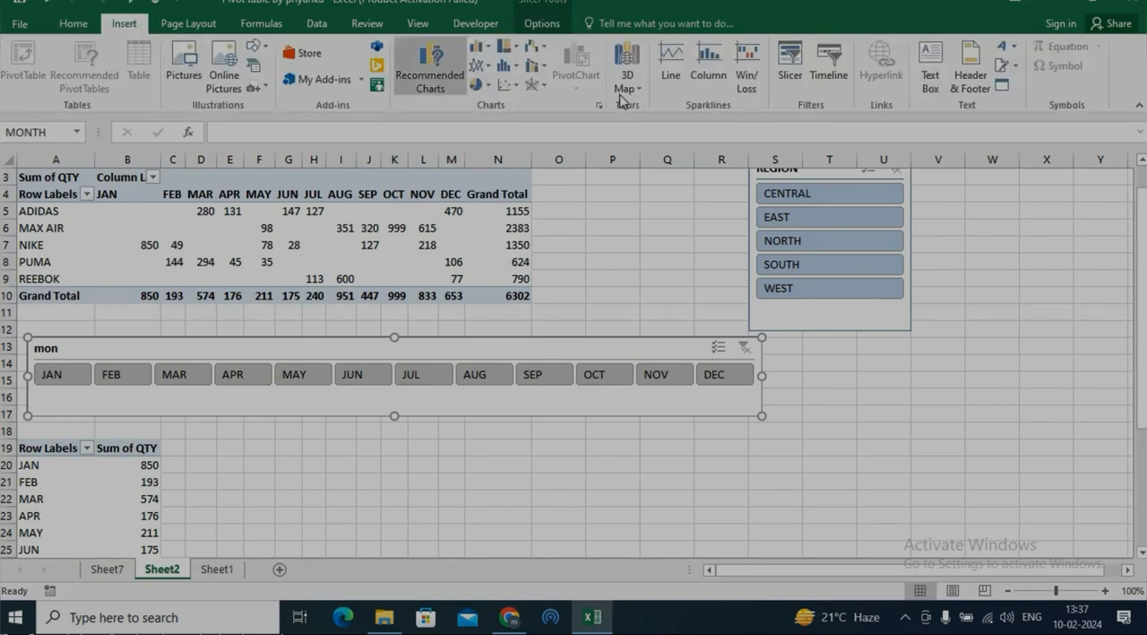
{"action": "left_click", "coordinate": [217, 569]}
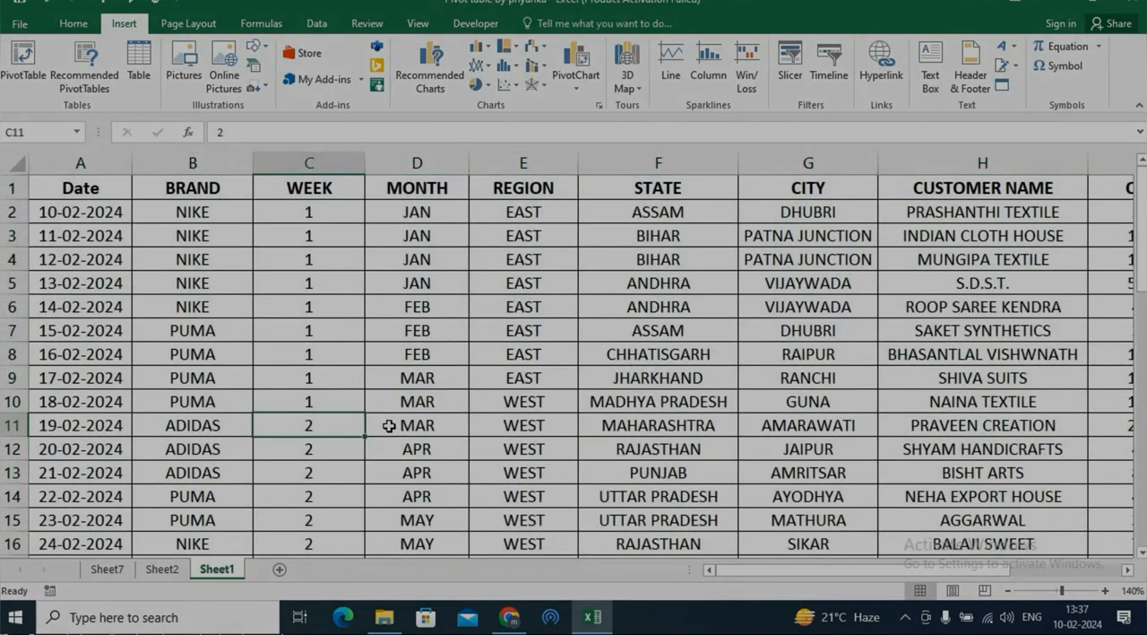
{"action": "key", "text": "ctrl+a"}
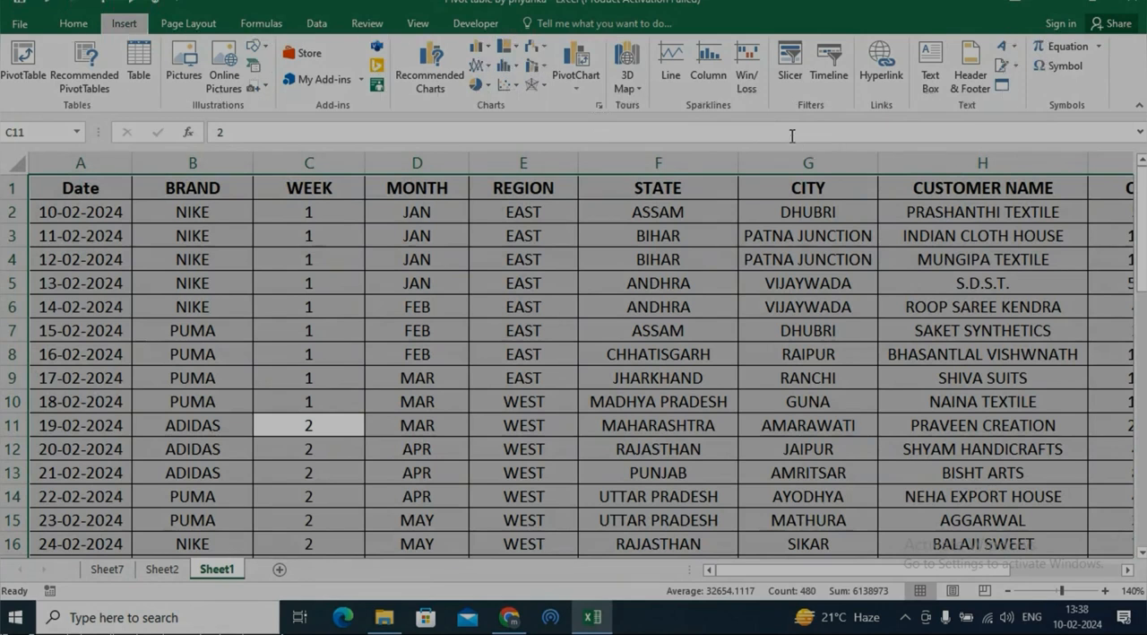
{"action": "key", "text": "alt+n"}
{"action": "key", "text": "v"}
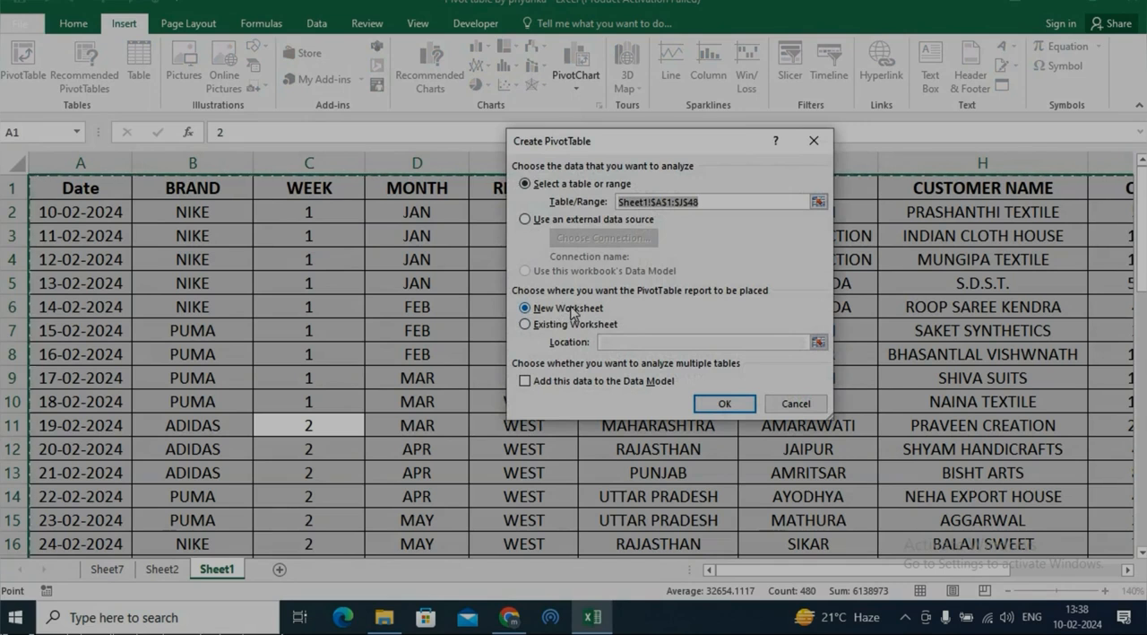
{"action": "left_click", "coordinate": [722, 402]}
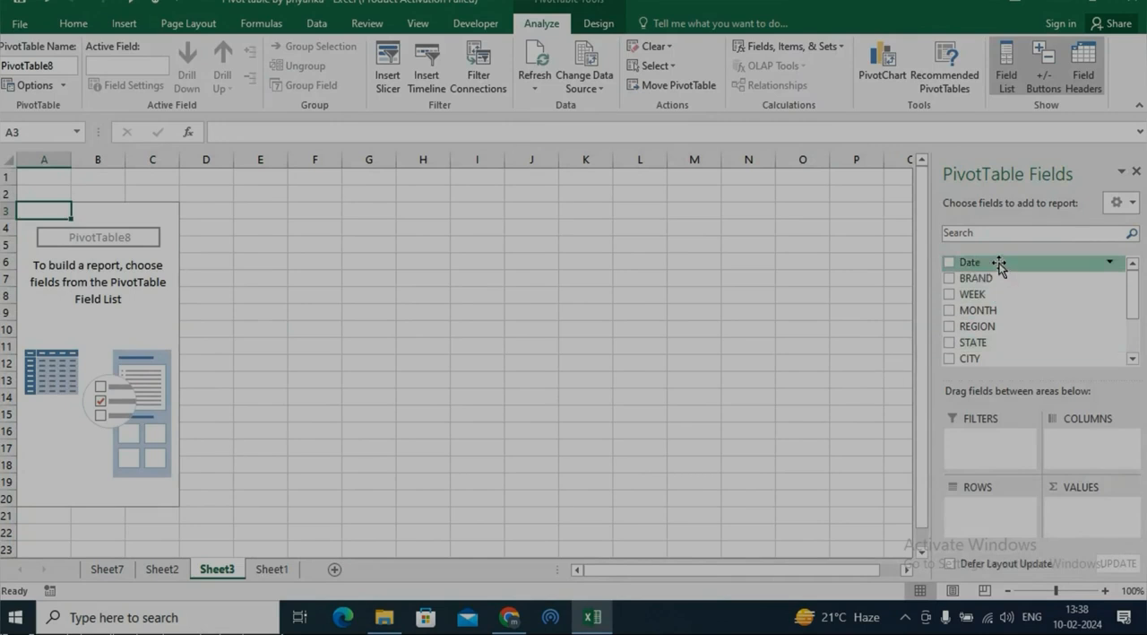
Lay out the new pivot table with Date as the report filter, BRAND in the rows and the sum of QTY in the values.
{"action": "left_click_drag", "start_coordinate": [998, 265], "coordinate": [991, 441]}
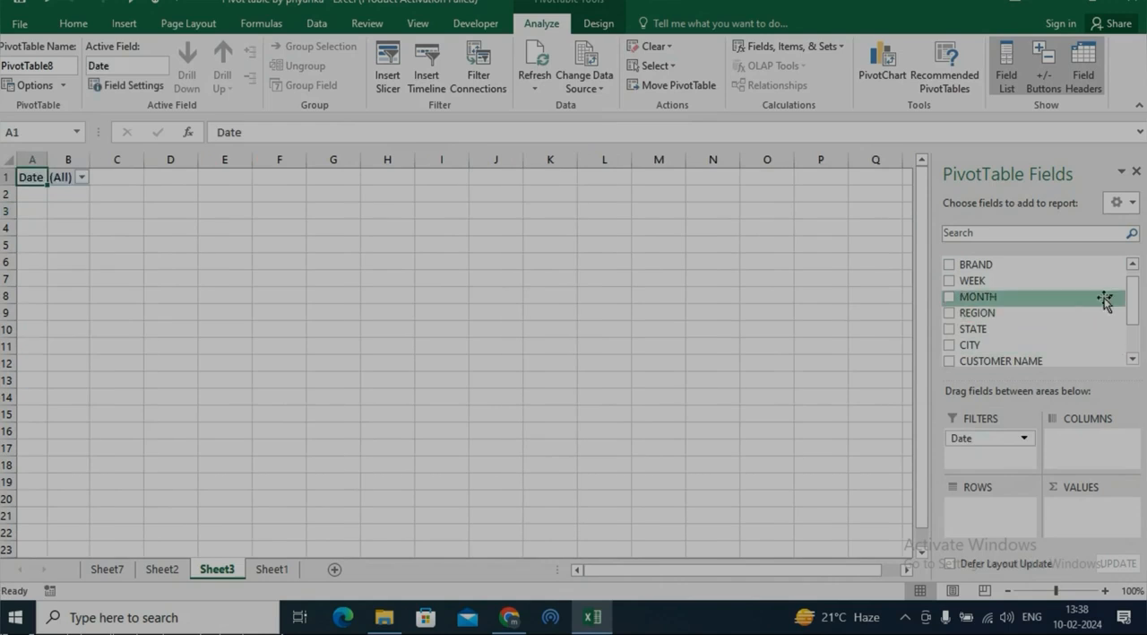
{"action": "mouse_move", "coordinate": [1133, 301]}
{"action": "left_mouse_down"}
{"action": "mouse_move", "coordinate": [1134, 331]}
{"action": "mouse_move", "coordinate": [1135, 305]}
{"action": "left_mouse_up"}
{"action": "left_click_drag", "start_coordinate": [1036, 274], "coordinate": [1001, 524]}
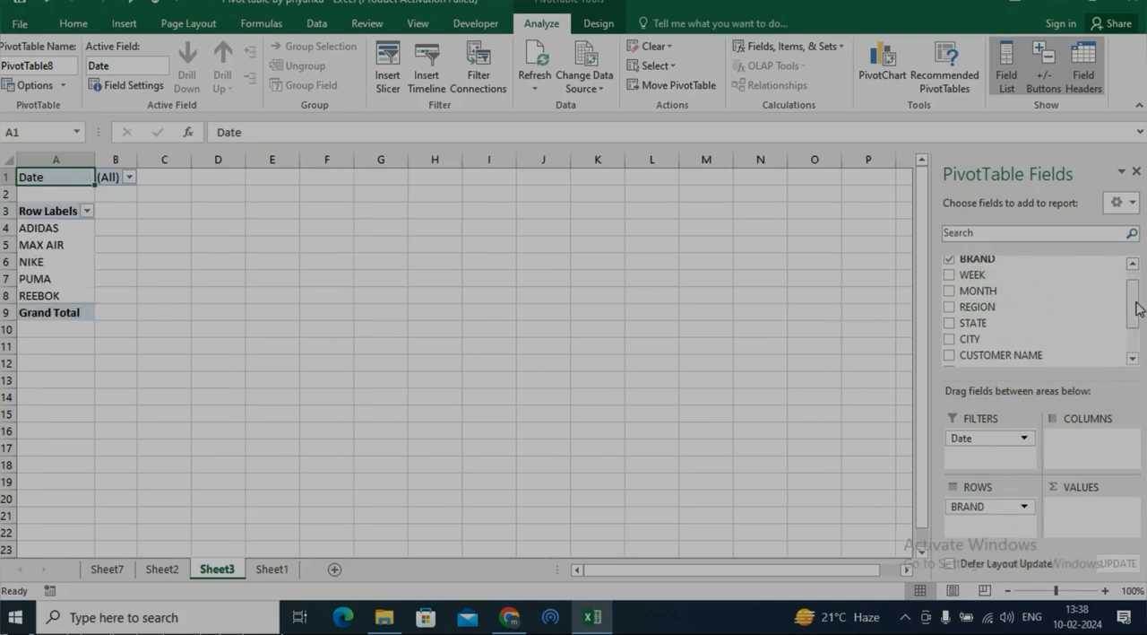
{"action": "left_click_drag", "start_coordinate": [1136, 309], "coordinate": [1140, 352]}
{"action": "left_click_drag", "start_coordinate": [1013, 335], "coordinate": [1076, 517]}
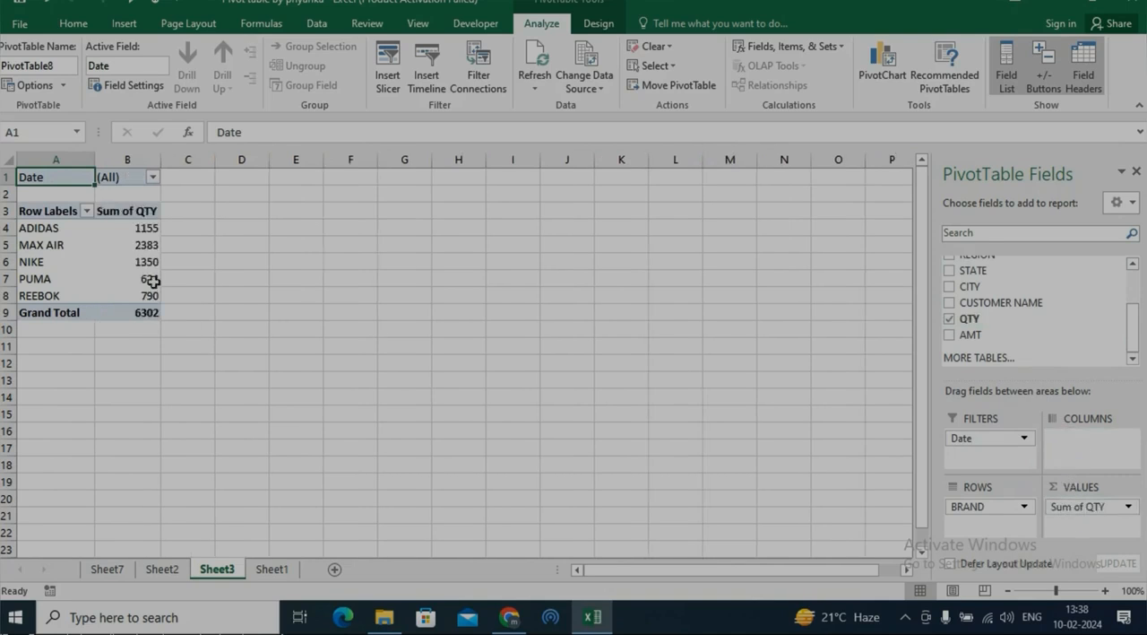
{"action": "left_click", "coordinate": [154, 177]}
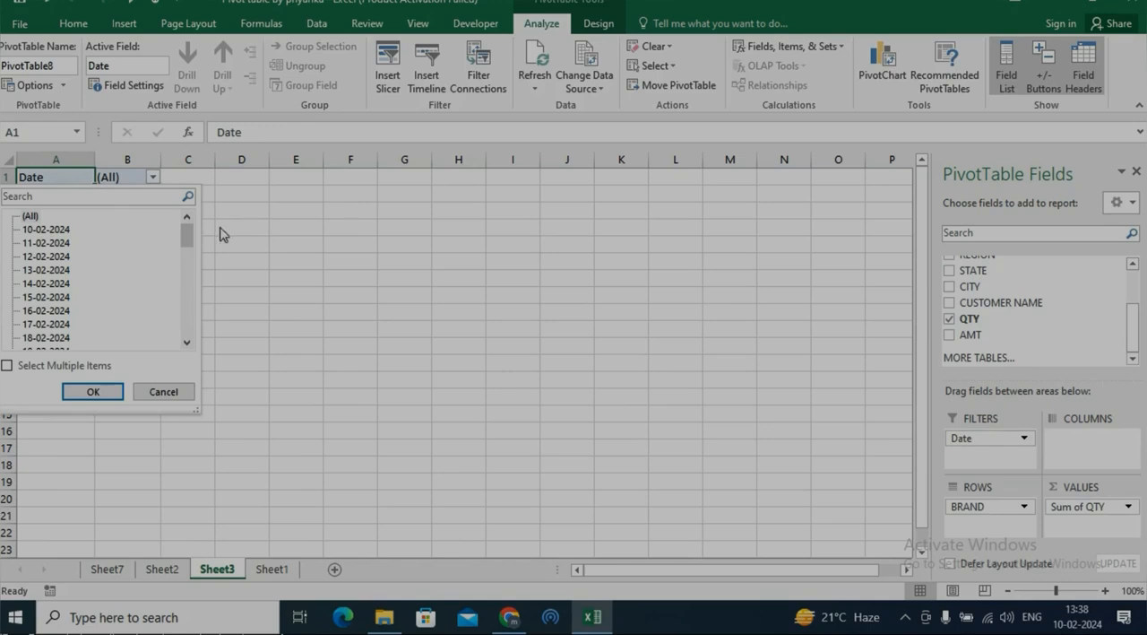
{"action": "left_click_drag", "start_coordinate": [190, 238], "coordinate": [192, 287]}
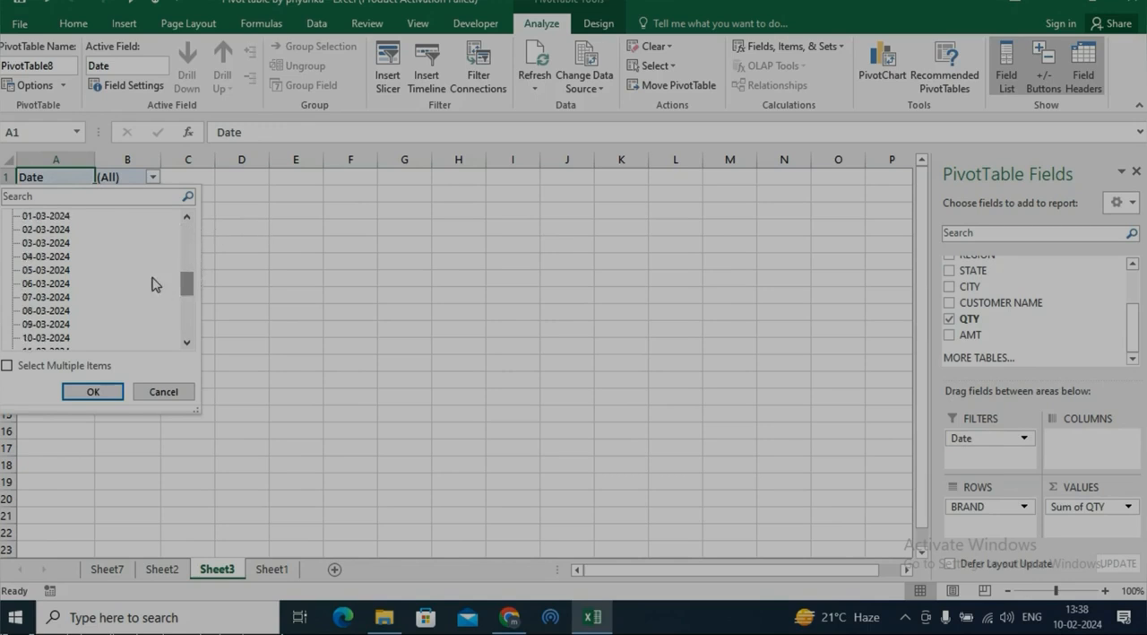
{"action": "left_click", "coordinate": [37, 285]}
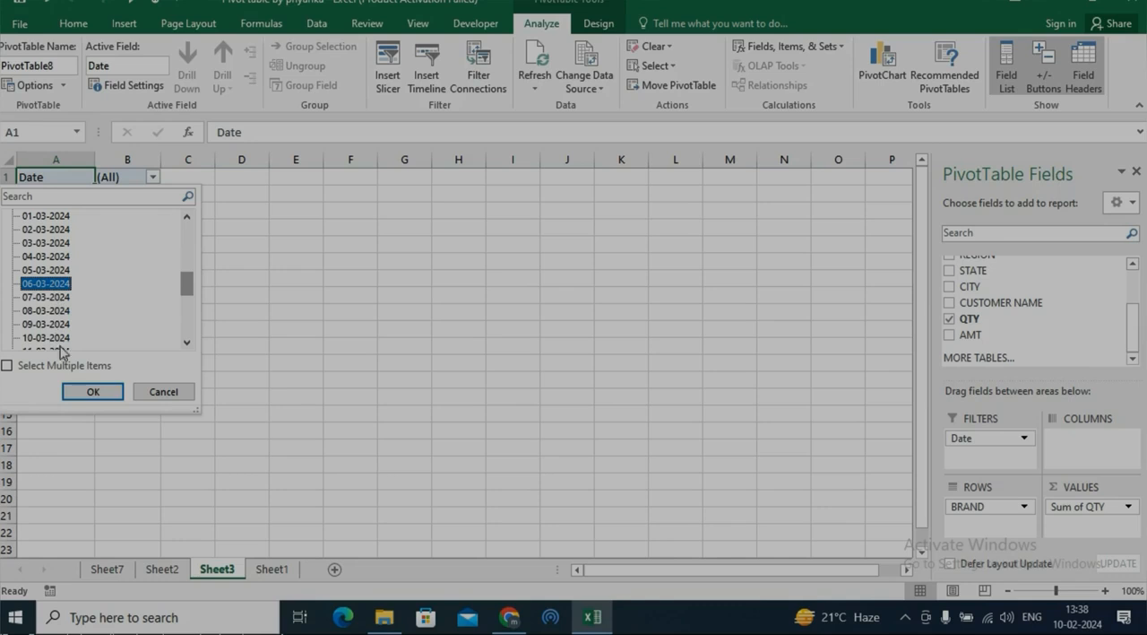
{"action": "left_click", "coordinate": [166, 394]}
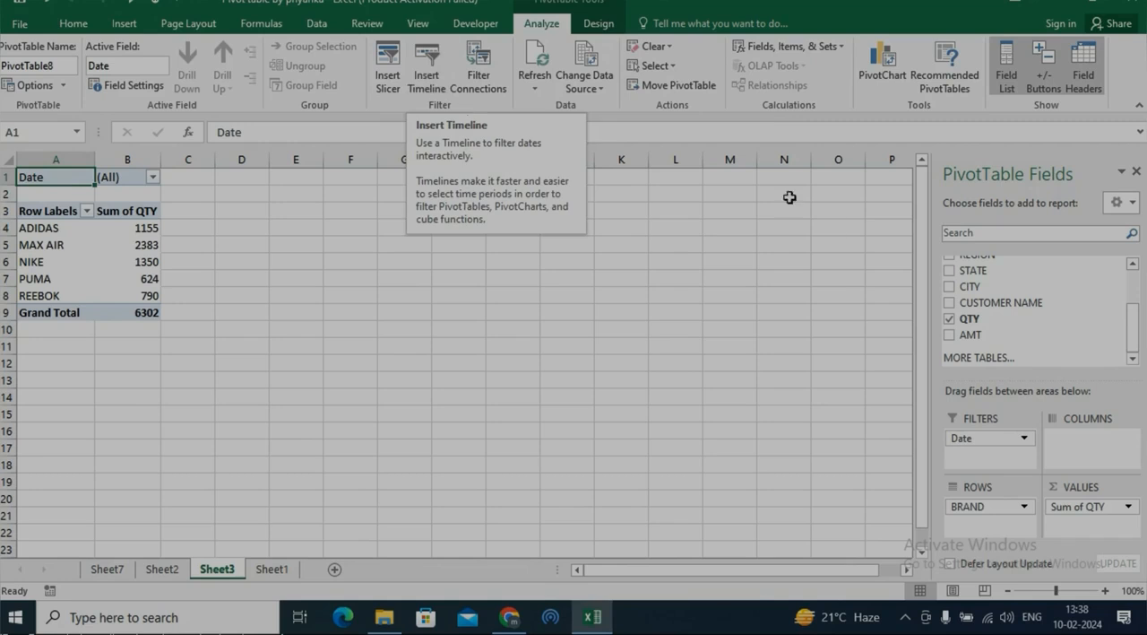
{"action": "left_click", "coordinate": [432, 97]}
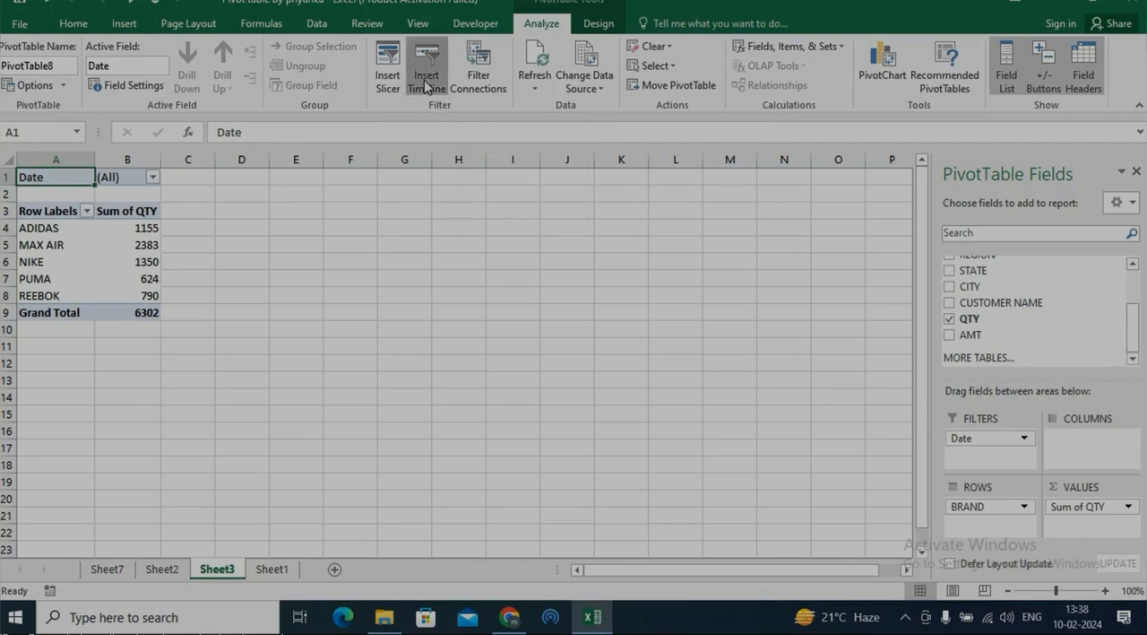
{"action": "left_click", "coordinate": [731, 410]}
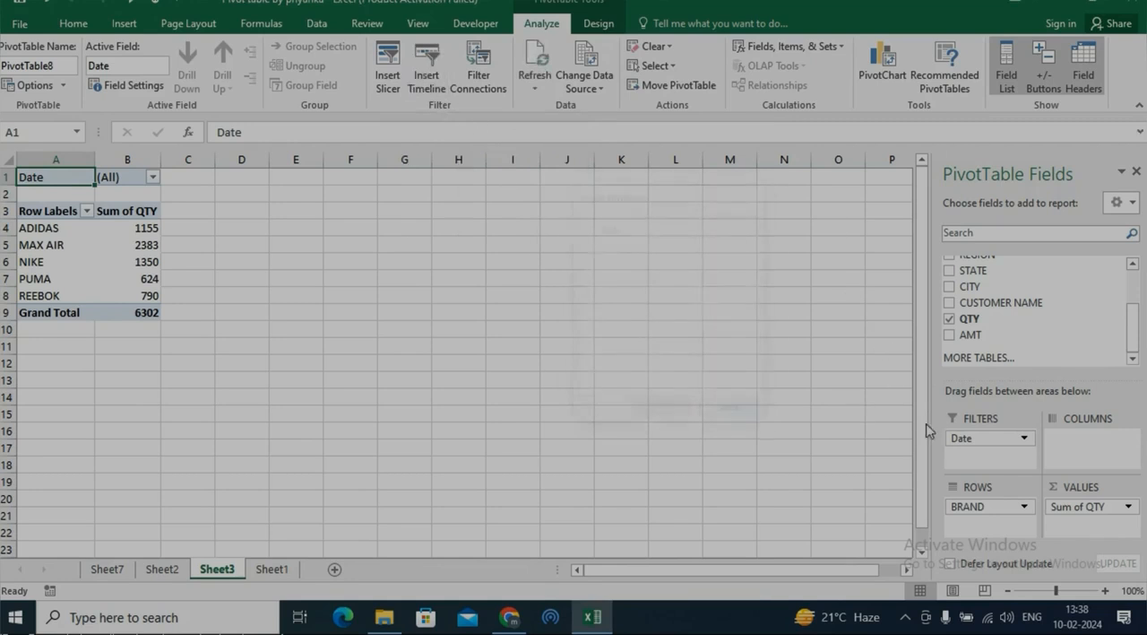
{"action": "left_click_drag", "start_coordinate": [1009, 318], "coordinate": [1009, 321]}
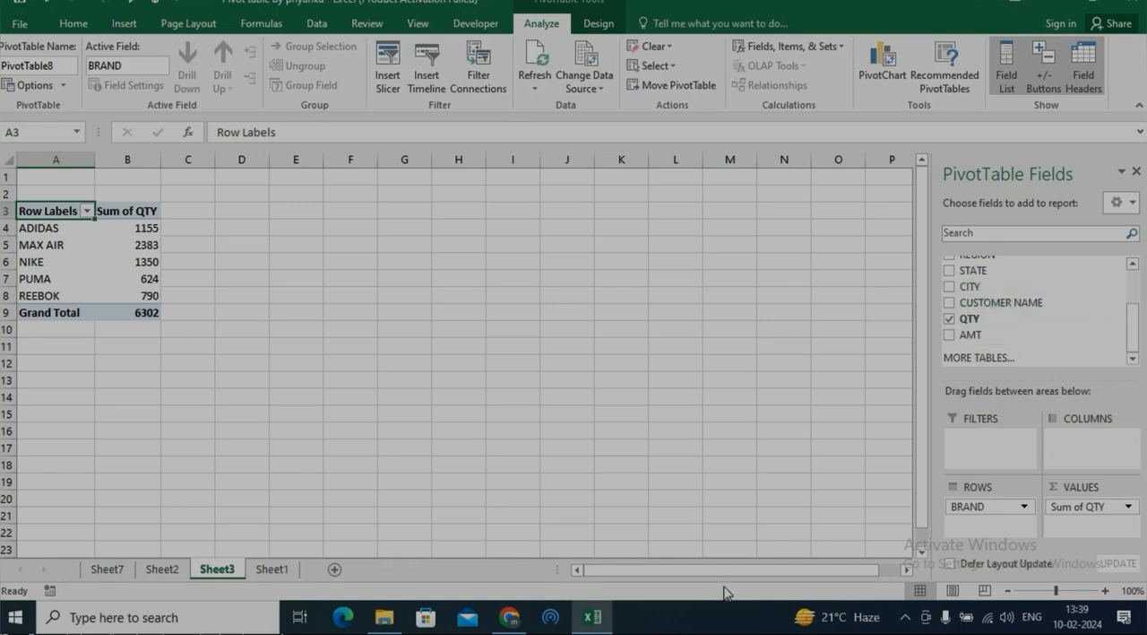
{"action": "scroll", "coordinate": [1137, 341], "scroll_direction": "up", "scroll_amount": 3}
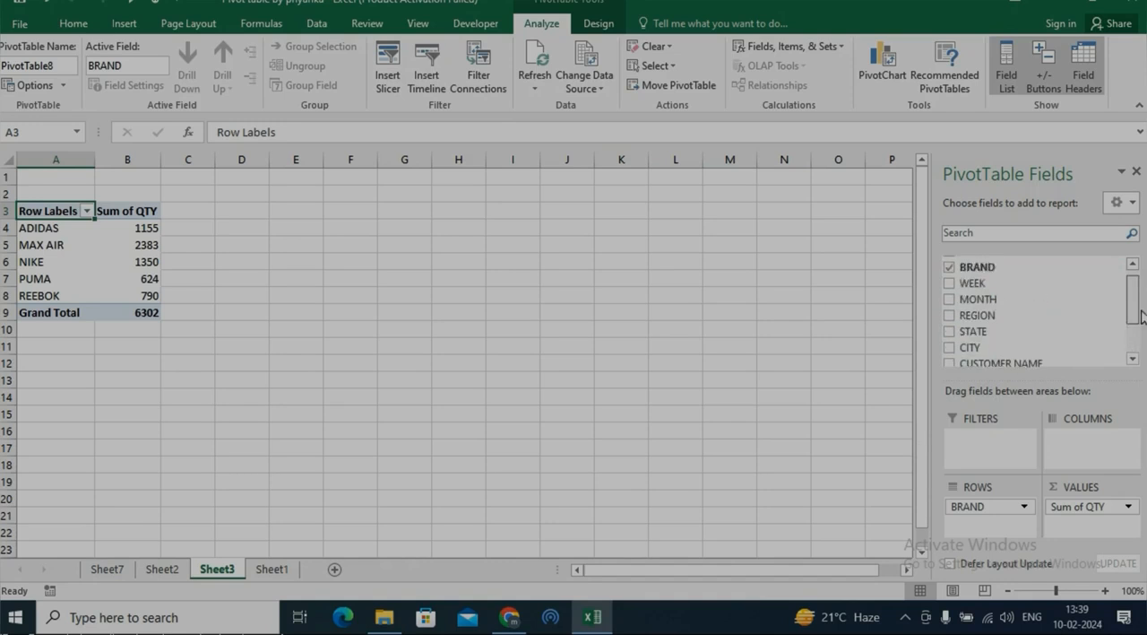
{"action": "left_click_drag", "start_coordinate": [993, 261], "coordinate": [986, 451]}
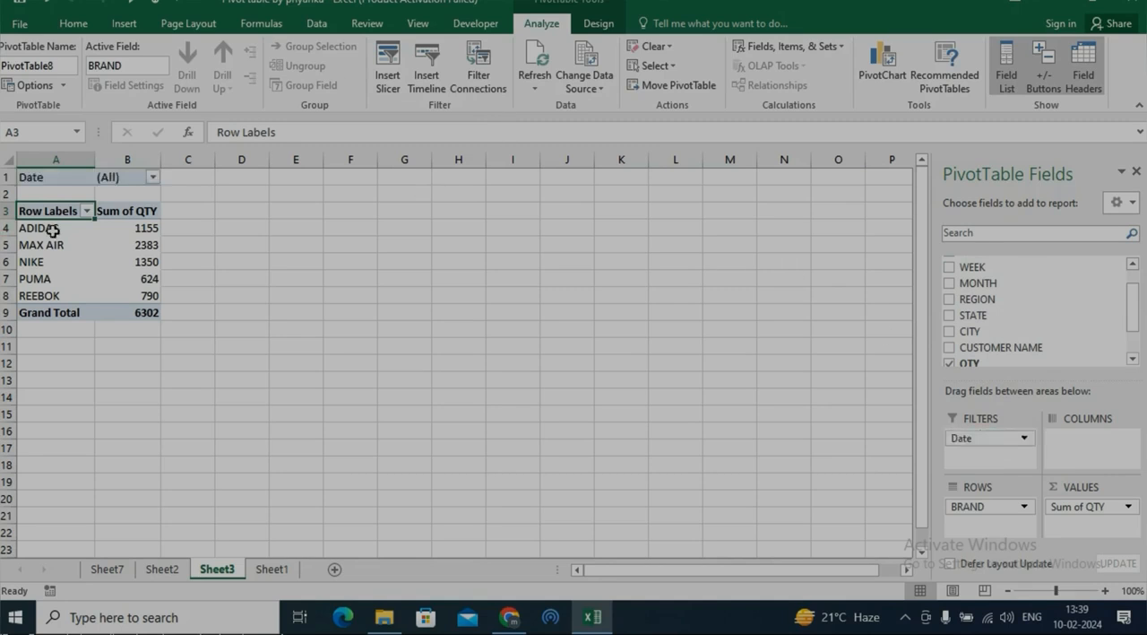
Insert a timeline for the Date field of the brand QTY pivot table and place it beside the table, around columns F to J.
{"action": "left_click", "coordinate": [425, 76]}
{"action": "left_click_drag", "start_coordinate": [675, 199], "coordinate": [525, 201]}
{"action": "left_click", "coordinate": [441, 234]}
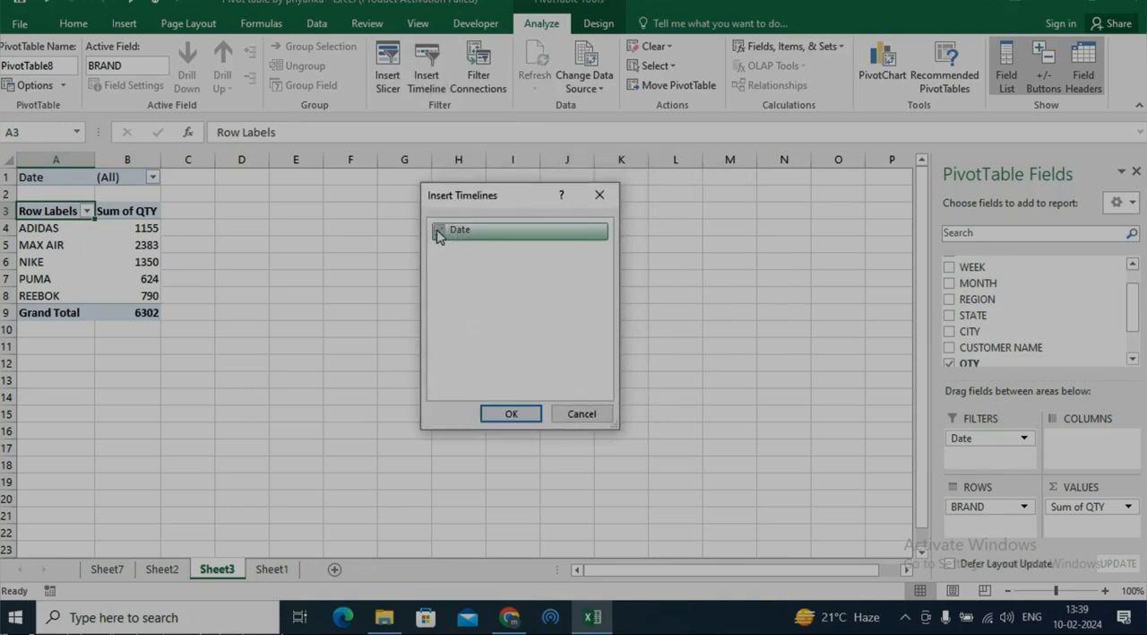
{"action": "left_click", "coordinate": [506, 416]}
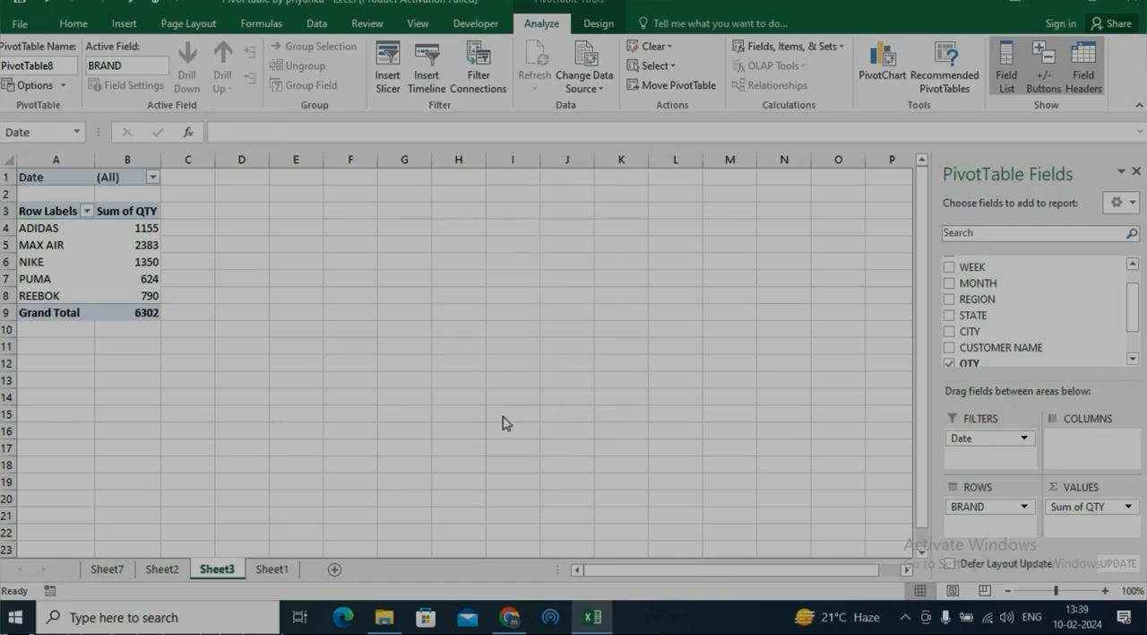
{"action": "left_click_drag", "start_coordinate": [502, 332], "coordinate": [491, 217]}
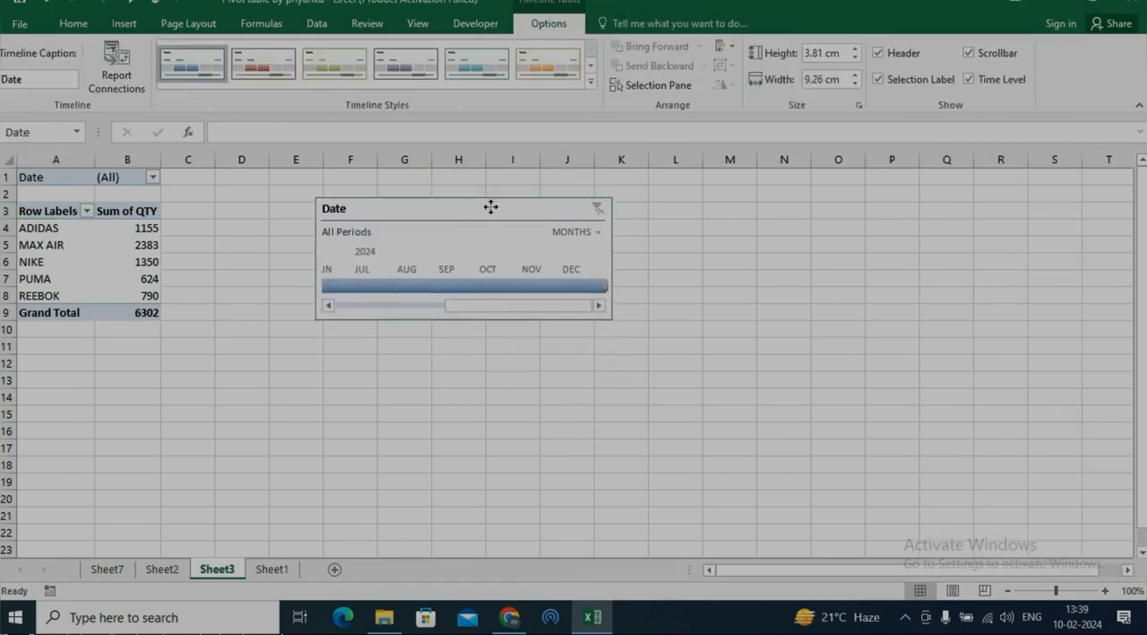
Set the Date timeline to quarters and filter the pivot table by Q2, Q3, Q4 and Q1 2024 in turn.
{"action": "left_click", "coordinate": [597, 235]}
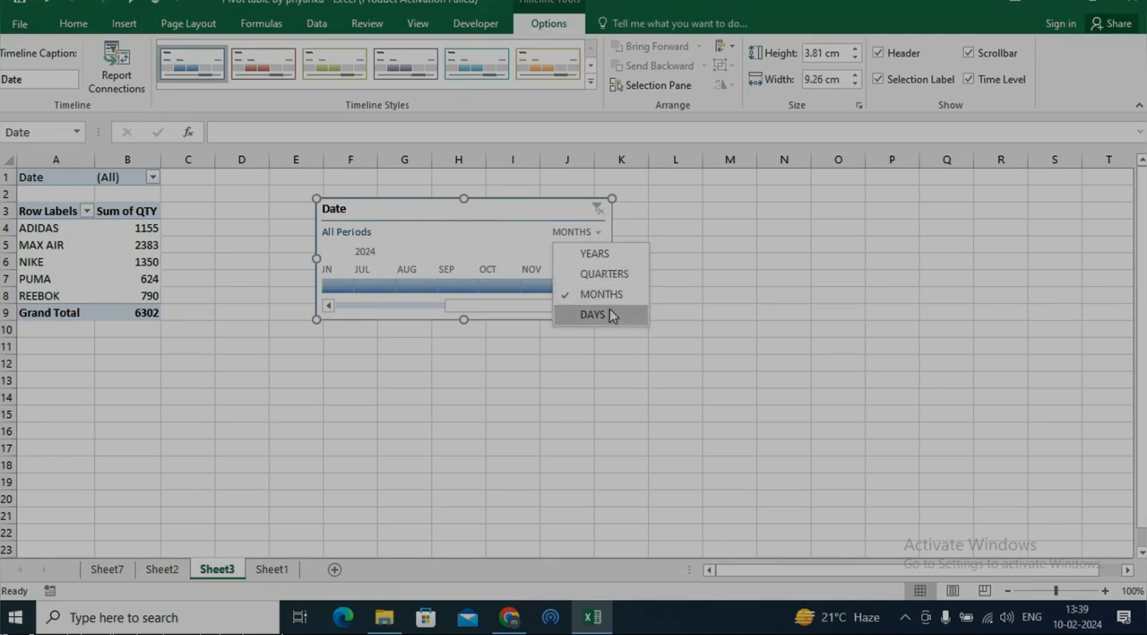
{"action": "left_click", "coordinate": [609, 274]}
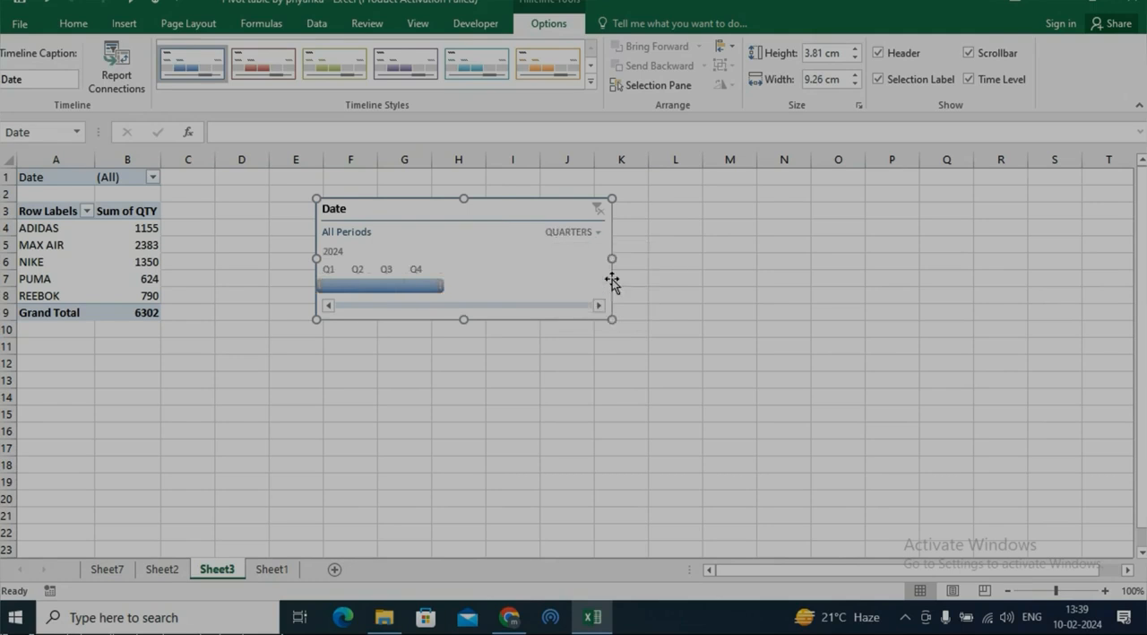
{"action": "left_click", "coordinate": [364, 287]}
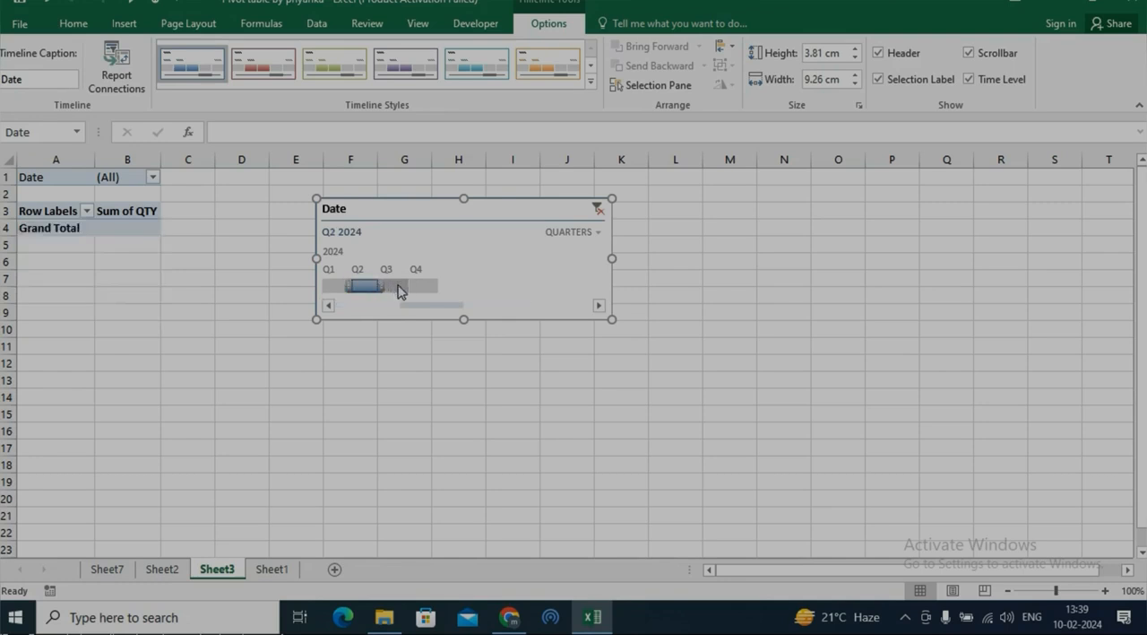
{"action": "left_click", "coordinate": [403, 287]}
{"action": "left_click", "coordinate": [423, 287]}
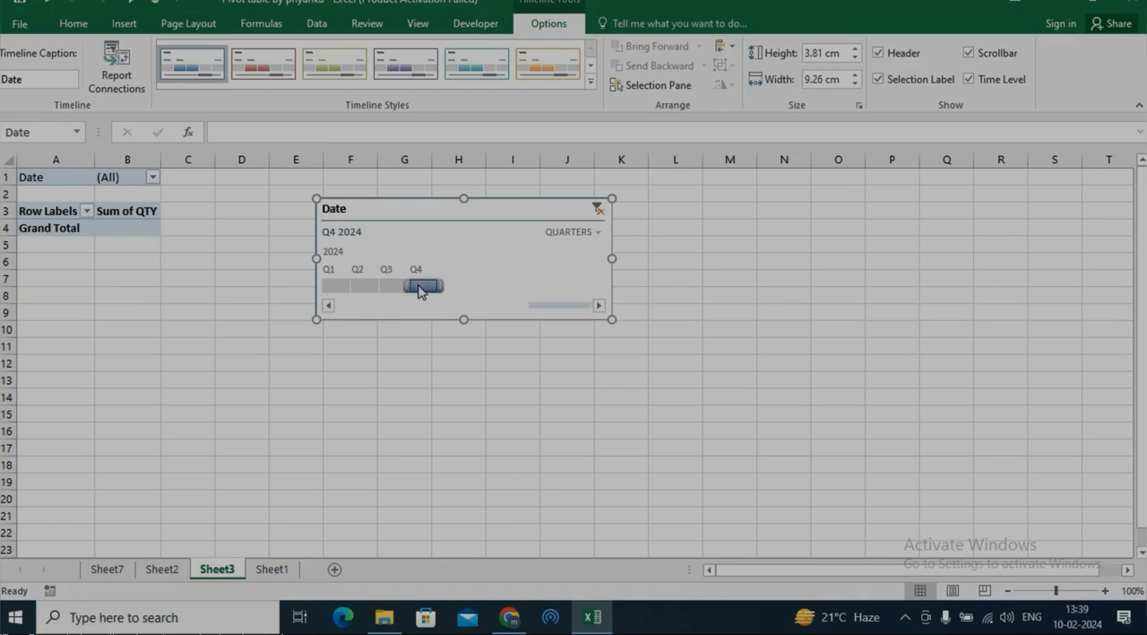
{"action": "left_click", "coordinate": [349, 286]}
Switch the Date timeline to months and adjust the filtered range to March through June 2024.
{"action": "left_click", "coordinate": [598, 235]}
{"action": "left_click", "coordinate": [593, 294]}
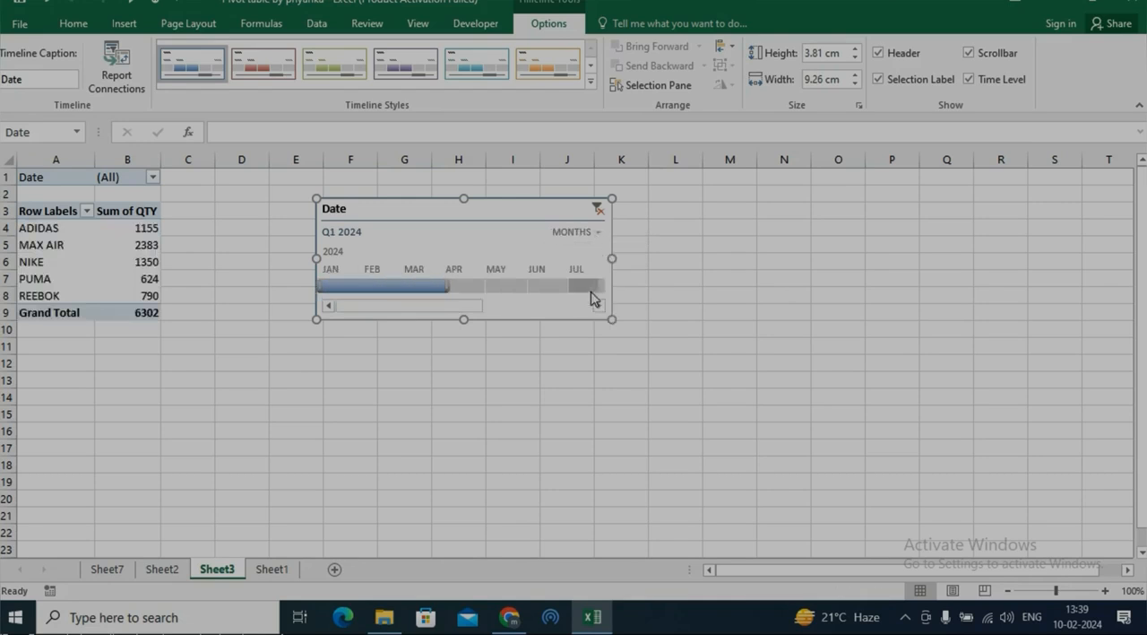
{"action": "left_click_drag", "start_coordinate": [453, 295], "coordinate": [557, 289]}
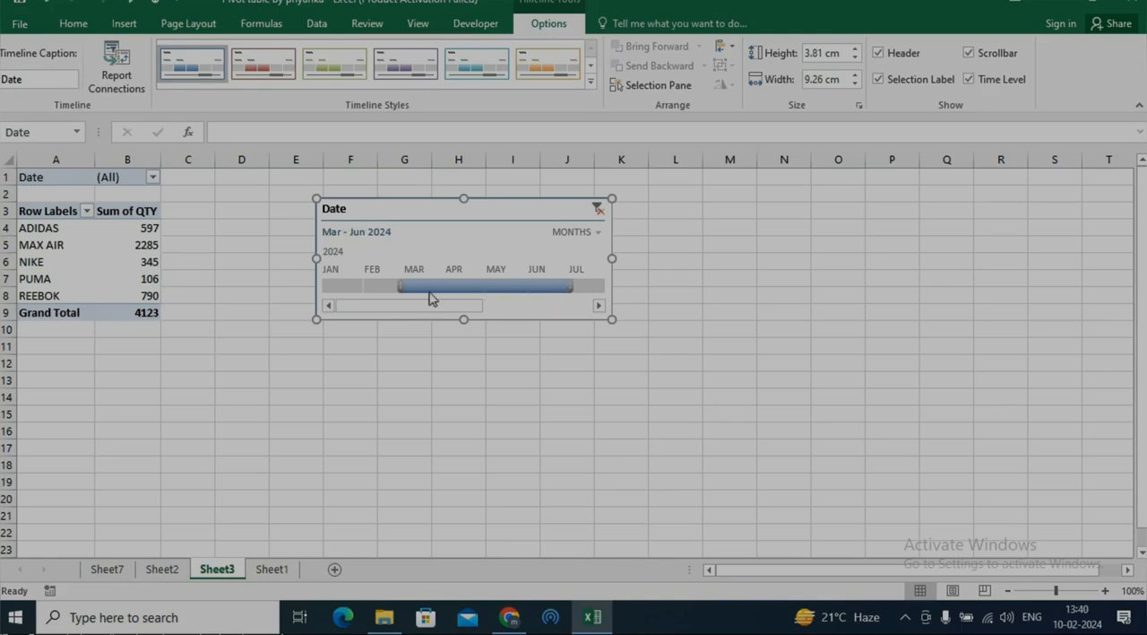
Set the Date timeline to days, try single days in late February and early March 2024, ending on Feb 25, and clear its filter.
{"action": "left_click", "coordinate": [595, 232]}
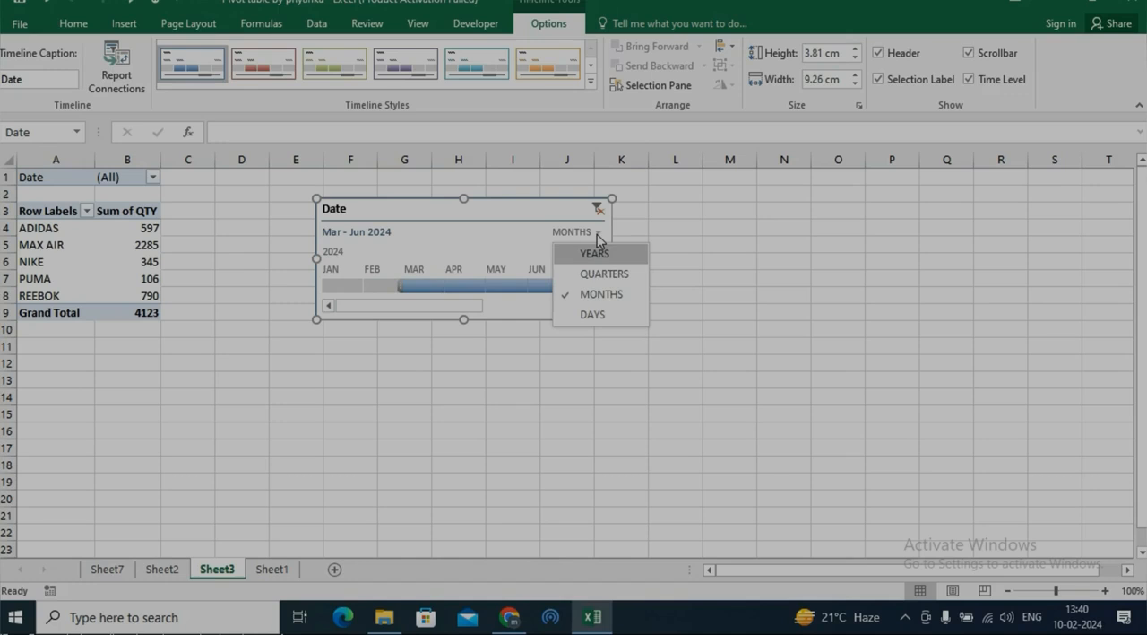
{"action": "left_click", "coordinate": [592, 315]}
{"action": "left_click", "coordinate": [335, 285]}
{"action": "left_click", "coordinate": [362, 285]}
{"action": "left_click", "coordinate": [392, 284]}
{"action": "left_click", "coordinate": [434, 285]}
{"action": "left_click", "coordinate": [470, 284]}
{"action": "left_click", "coordinate": [534, 286]}
{"action": "left_click", "coordinate": [508, 285]}
{"action": "left_click", "coordinate": [483, 285]}
{"action": "left_click", "coordinate": [435, 285]}
{"action": "left_click", "coordinate": [333, 285]}
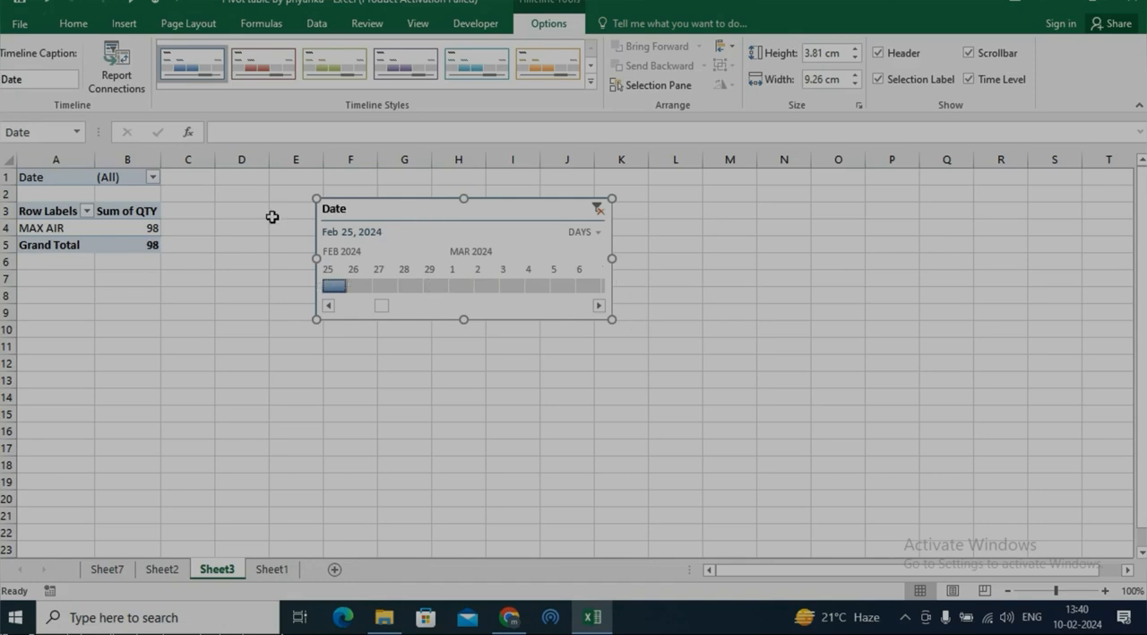
{"action": "left_click", "coordinate": [597, 209]}
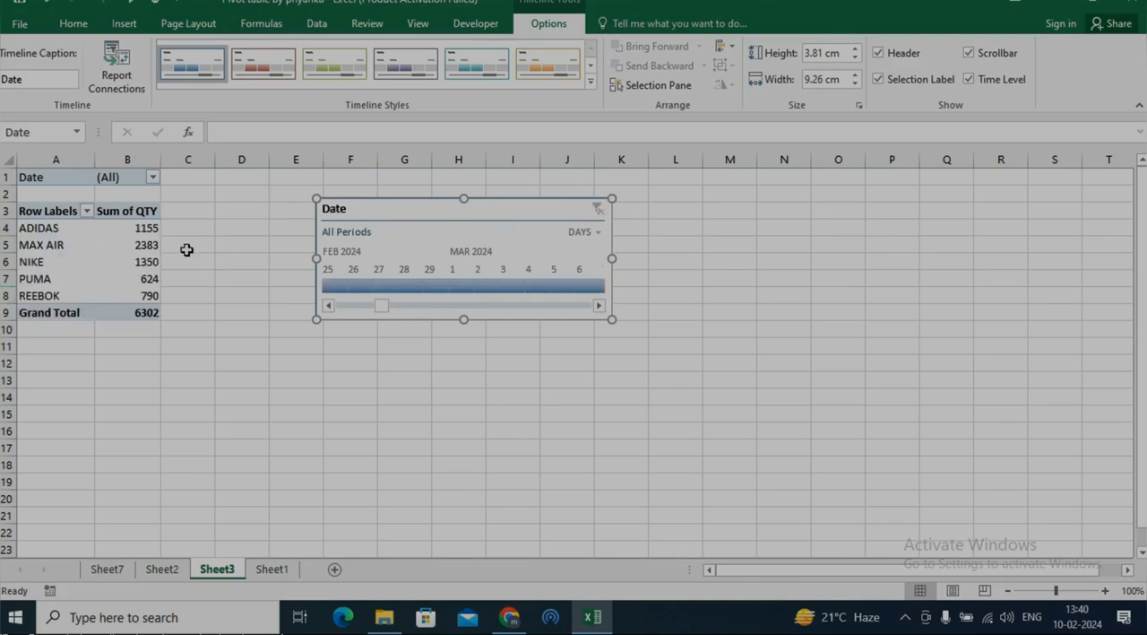
{"action": "left_click", "coordinate": [598, 233]}
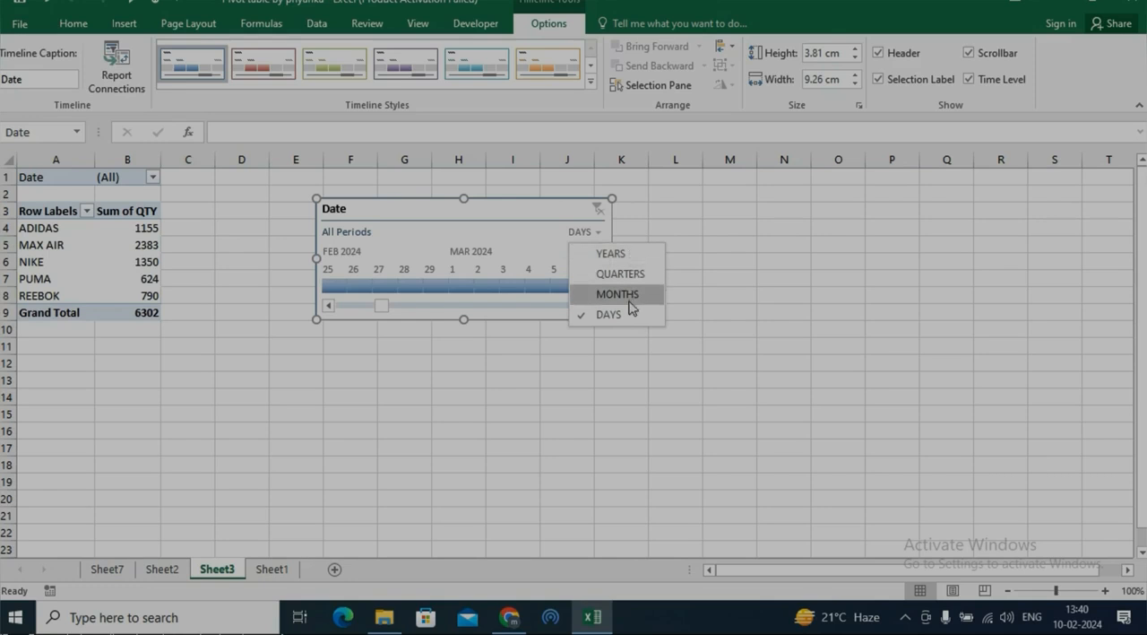
{"action": "left_click", "coordinate": [304, 393]}
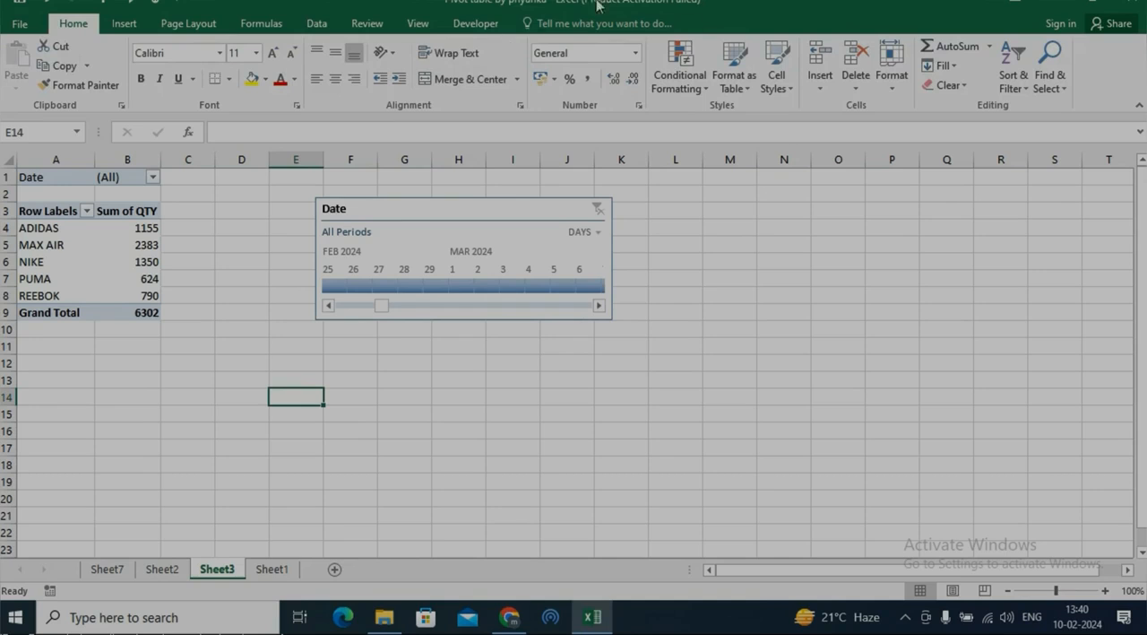
{"action": "left_click", "coordinate": [122, 25]}
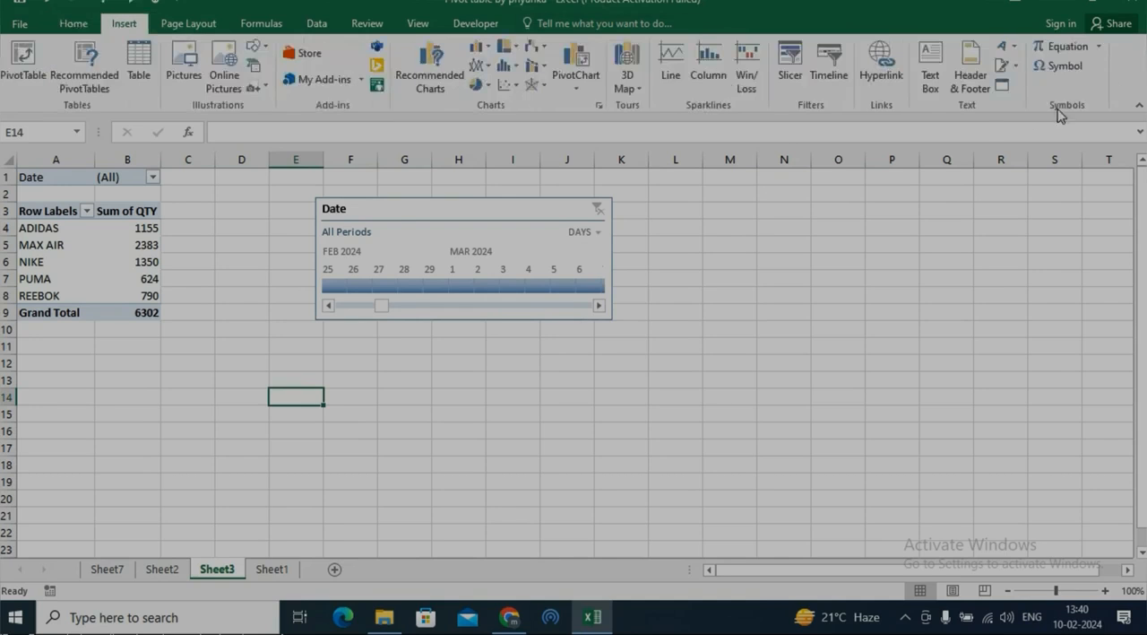